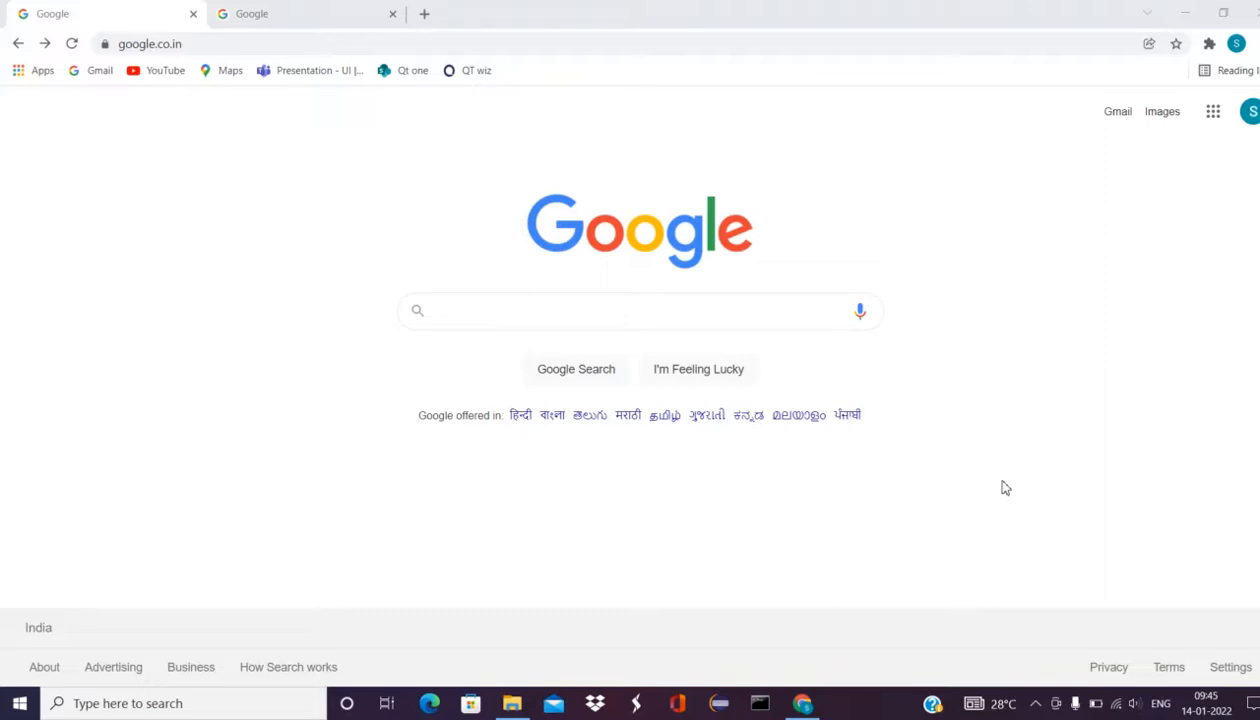
Step: Search Google for 'sonarqube download' and open the Download | SonarQube page
{"action": "left_click", "coordinate": [494, 320]}
{"action": "type", "text": "sona"}
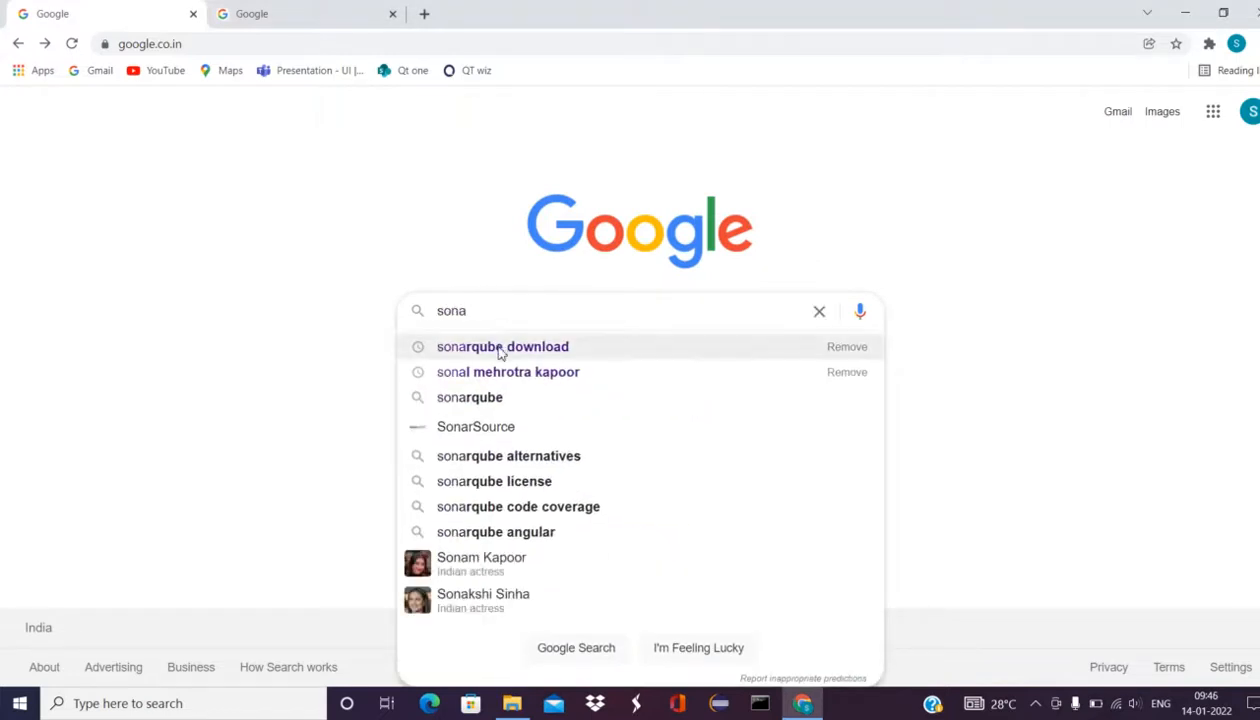
{"action": "left_click", "coordinate": [505, 347]}
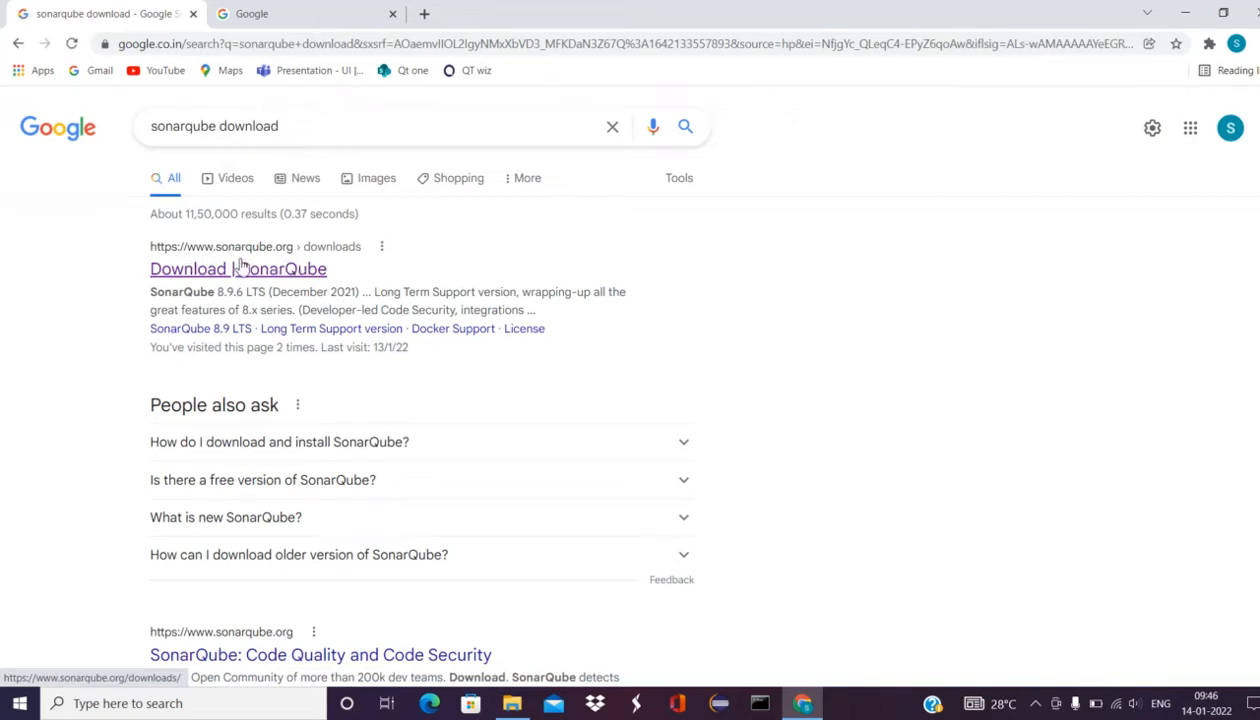
{"action": "left_click", "coordinate": [208, 280]}
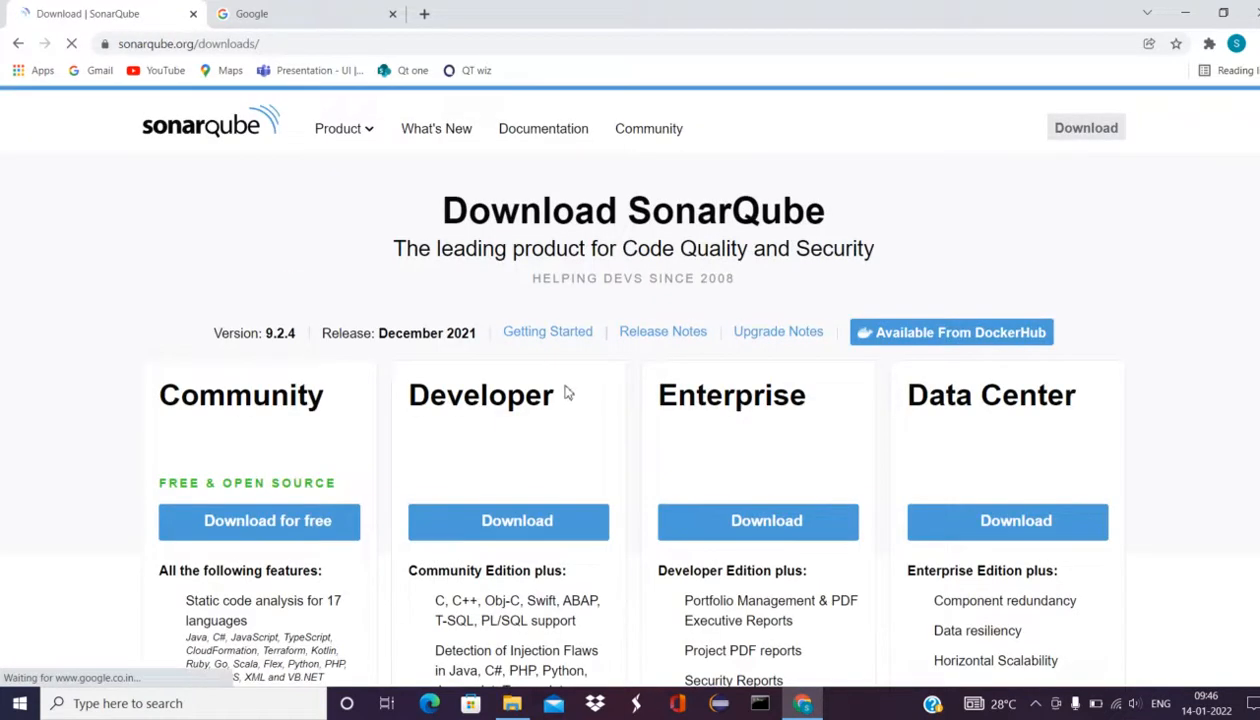
Step: Start the free Community Edition download, cancel it, and switch to File Explorer's Downloads folder
{"action": "scroll", "coordinate": [1126, 182], "scroll_direction": "down", "scroll_amount": 1}
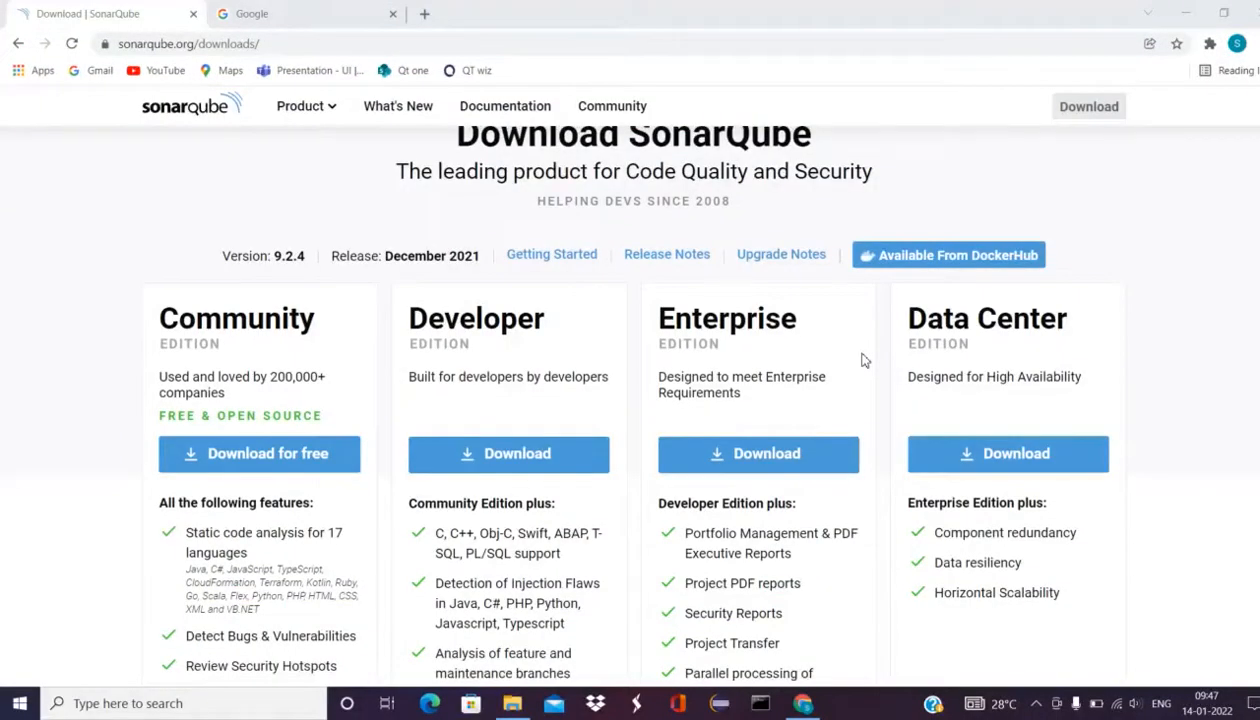
{"action": "left_click", "coordinate": [256, 467]}
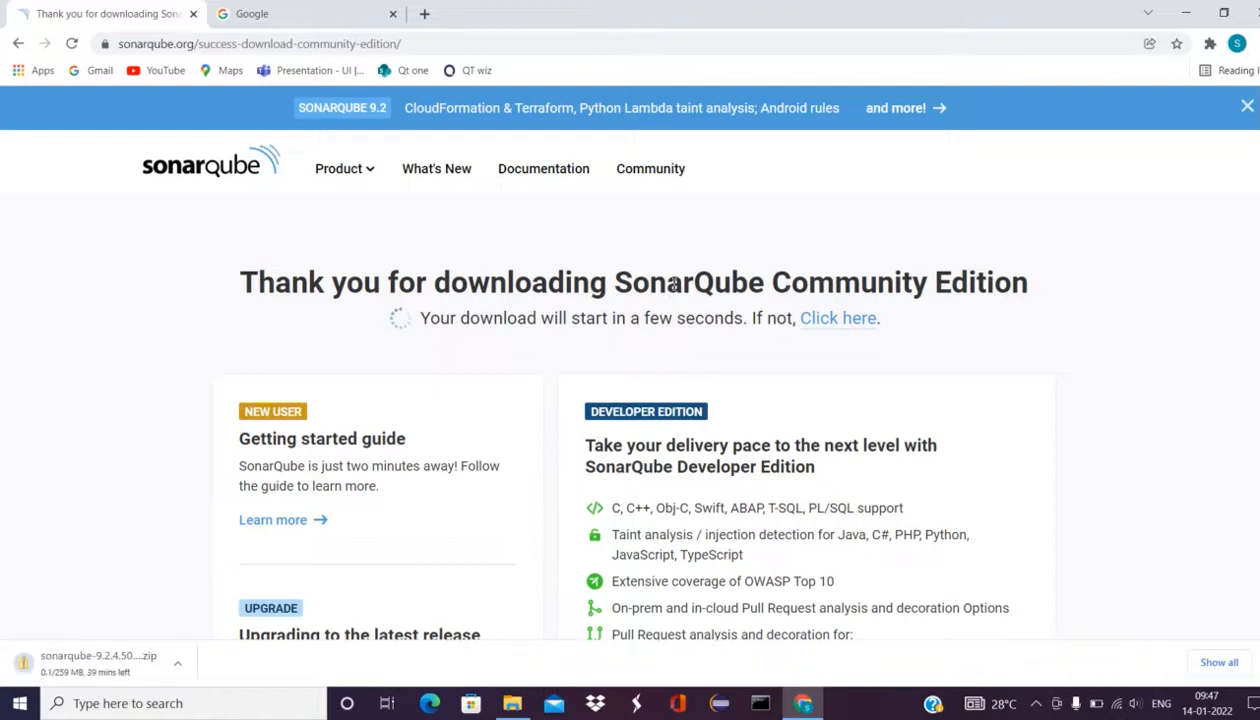
{"action": "left_click", "coordinate": [178, 665]}
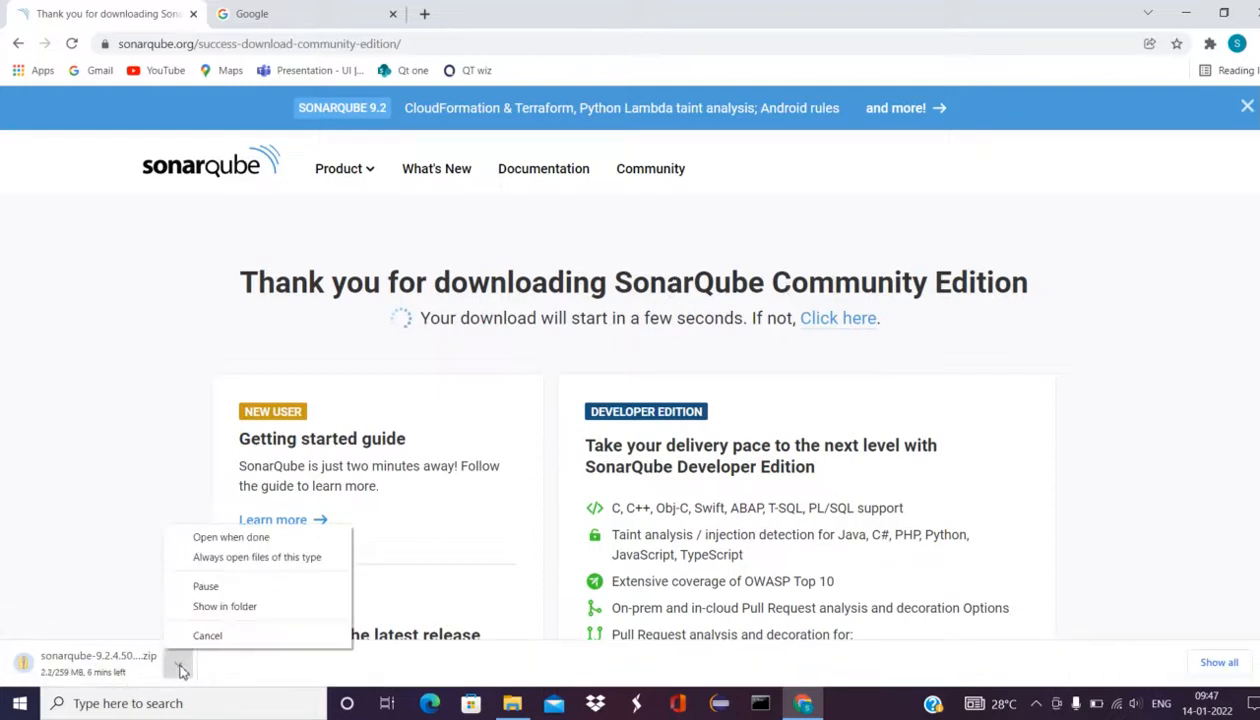
{"action": "left_click", "coordinate": [209, 635]}
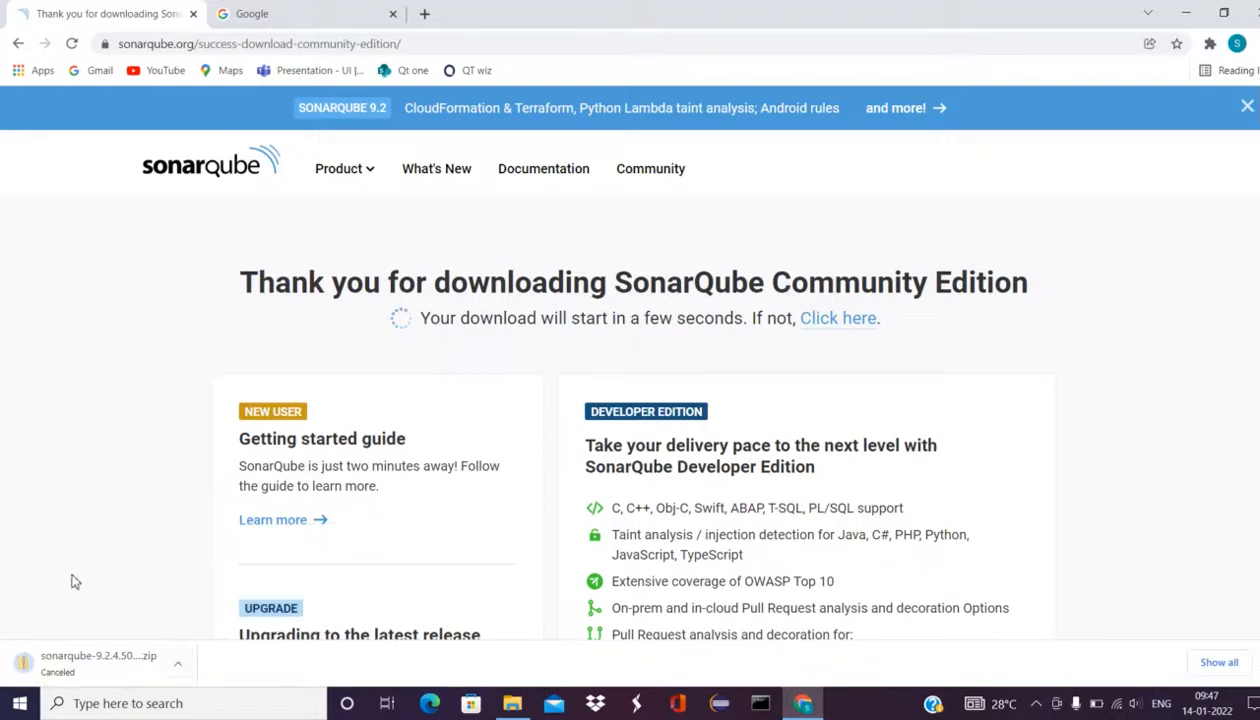
{"action": "left_click", "coordinate": [530, 705]}
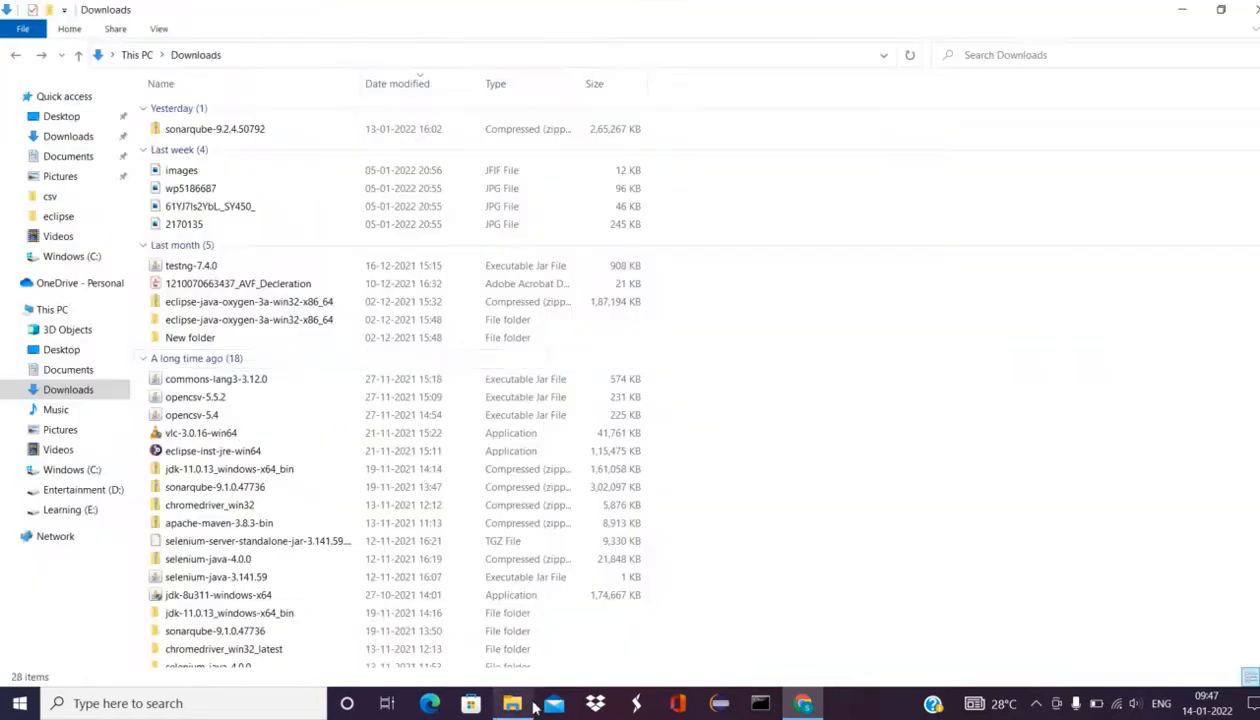
Step: Extract all files of the sonarqube-9.2.4.50792 zip on drive C: to C:\sonarqube-9.2.4.50792
{"action": "left_click", "coordinate": [252, 137]}
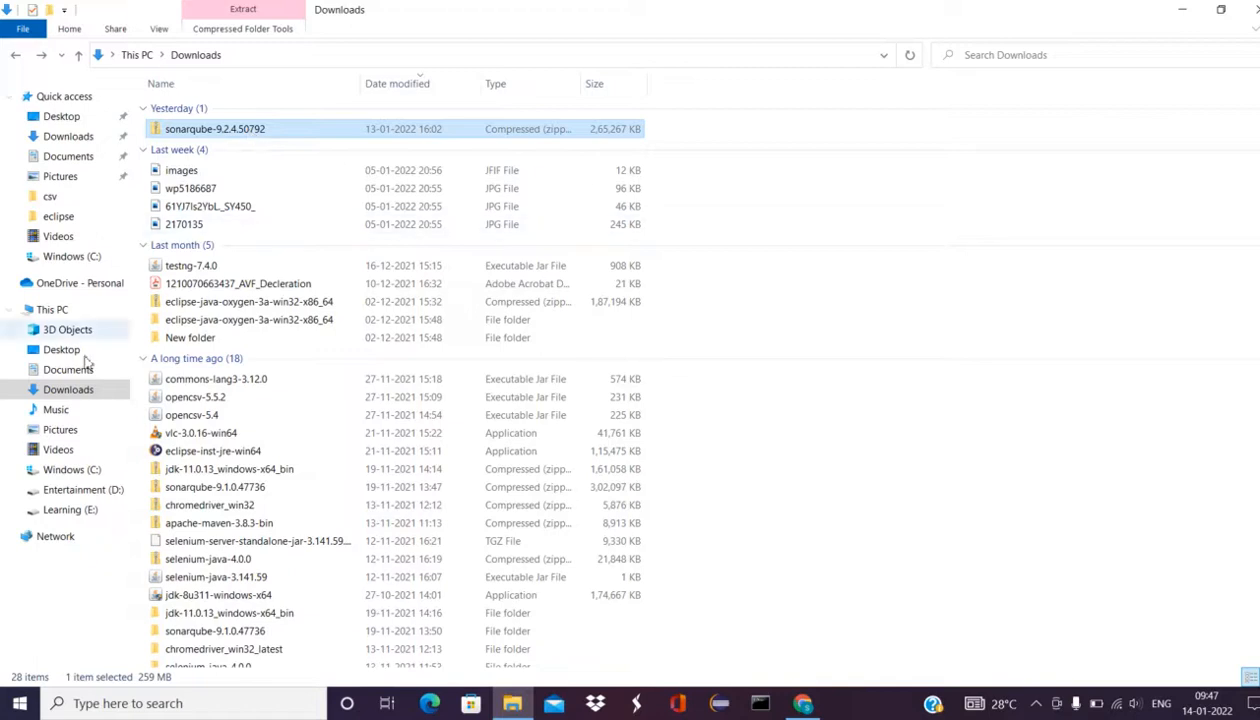
{"action": "left_click", "coordinate": [86, 476]}
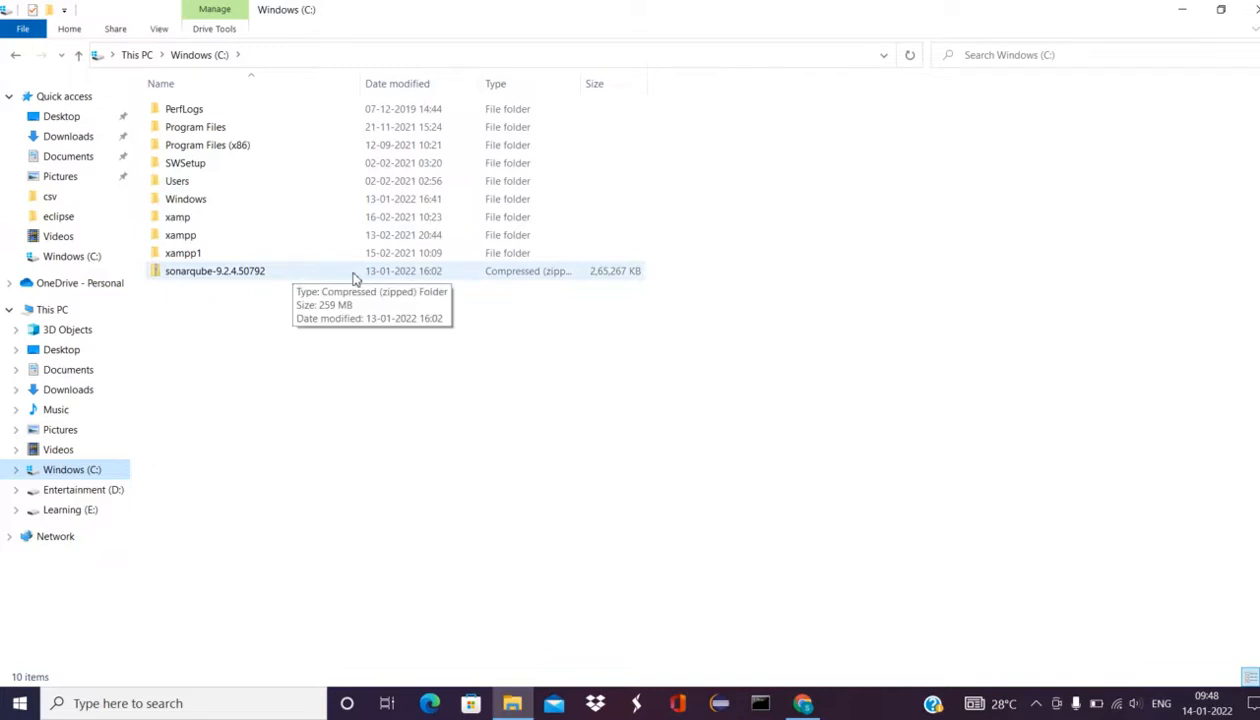
{"action": "left_click", "coordinate": [287, 285]}
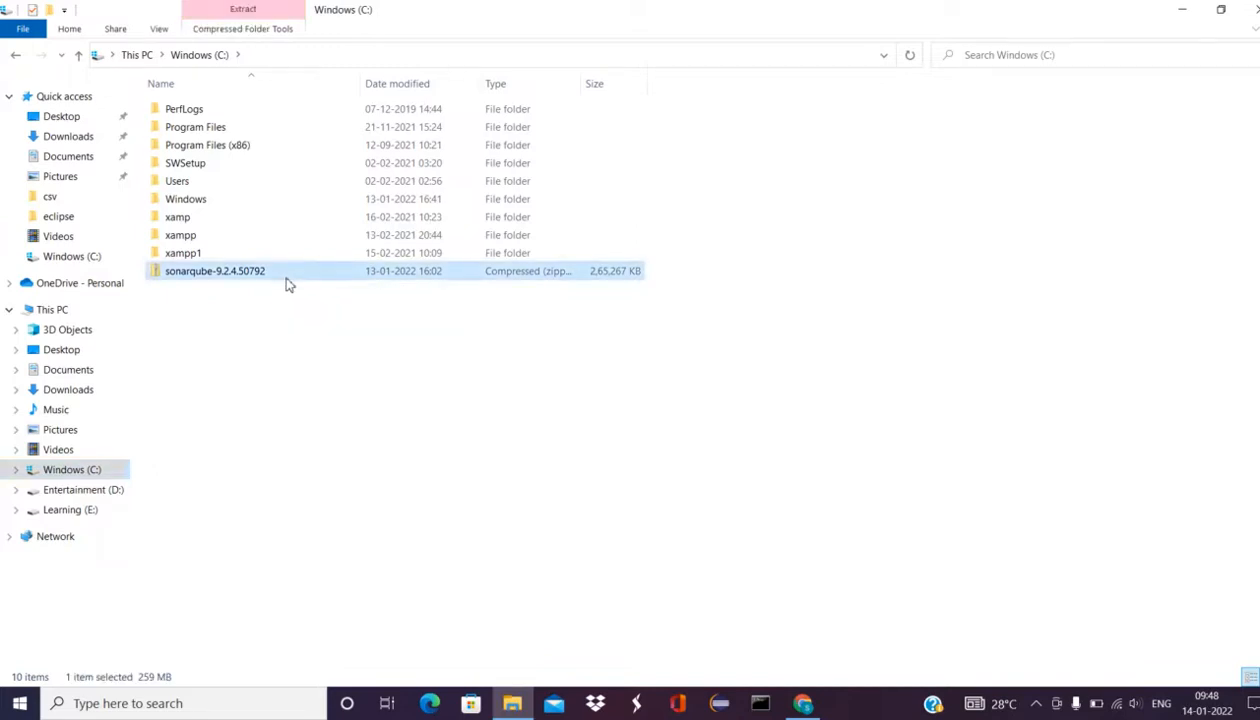
{"action": "double_click", "coordinate": [287, 281]}
{"action": "right_click", "coordinate": [288, 279]}
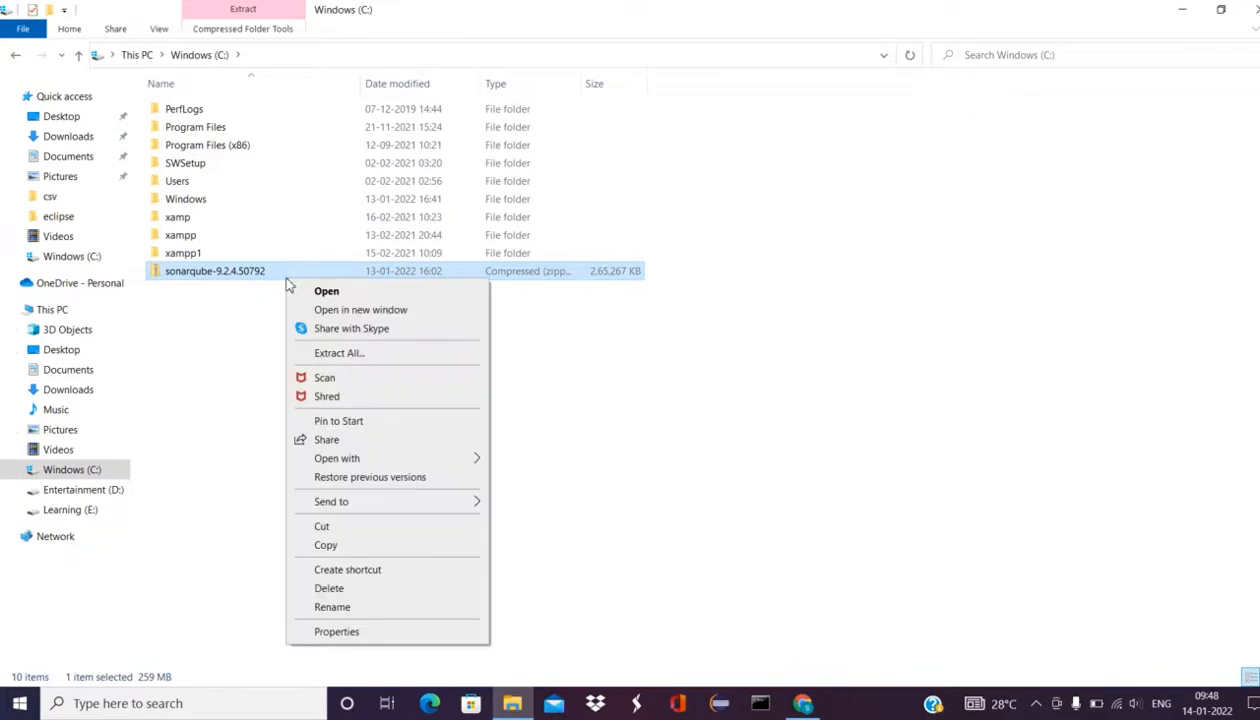
{"action": "left_click", "coordinate": [340, 356]}
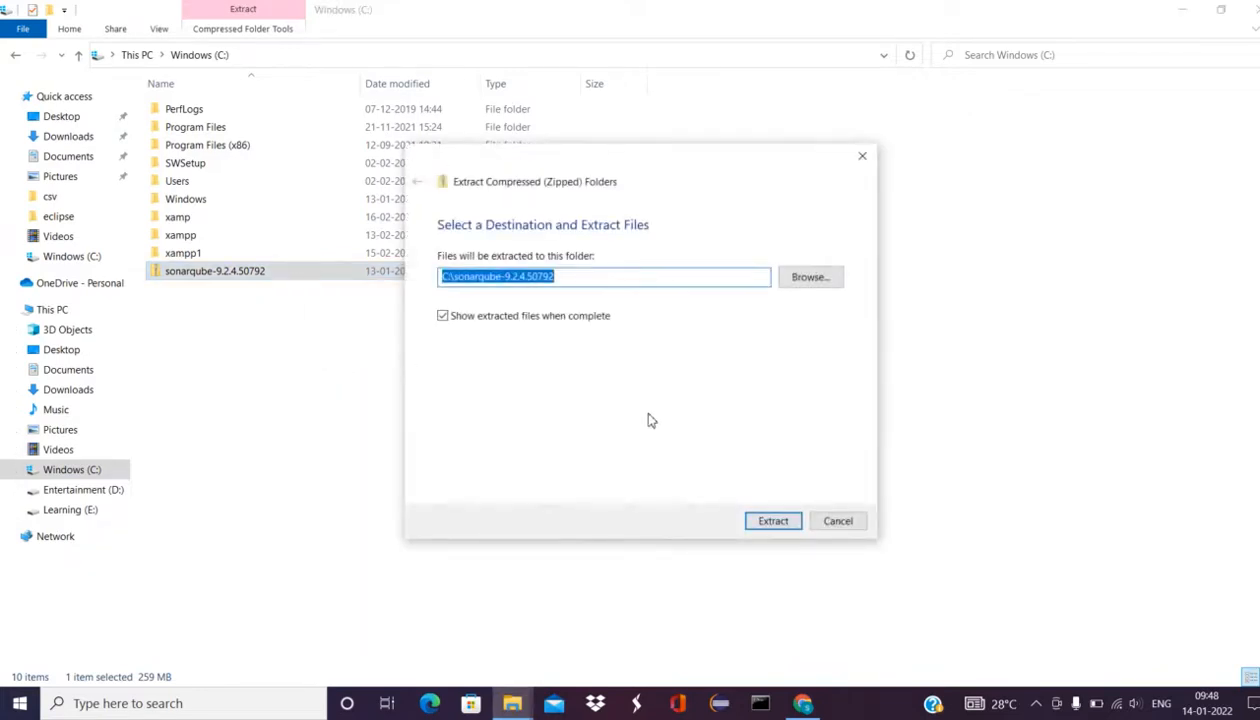
{"action": "left_click", "coordinate": [775, 526]}
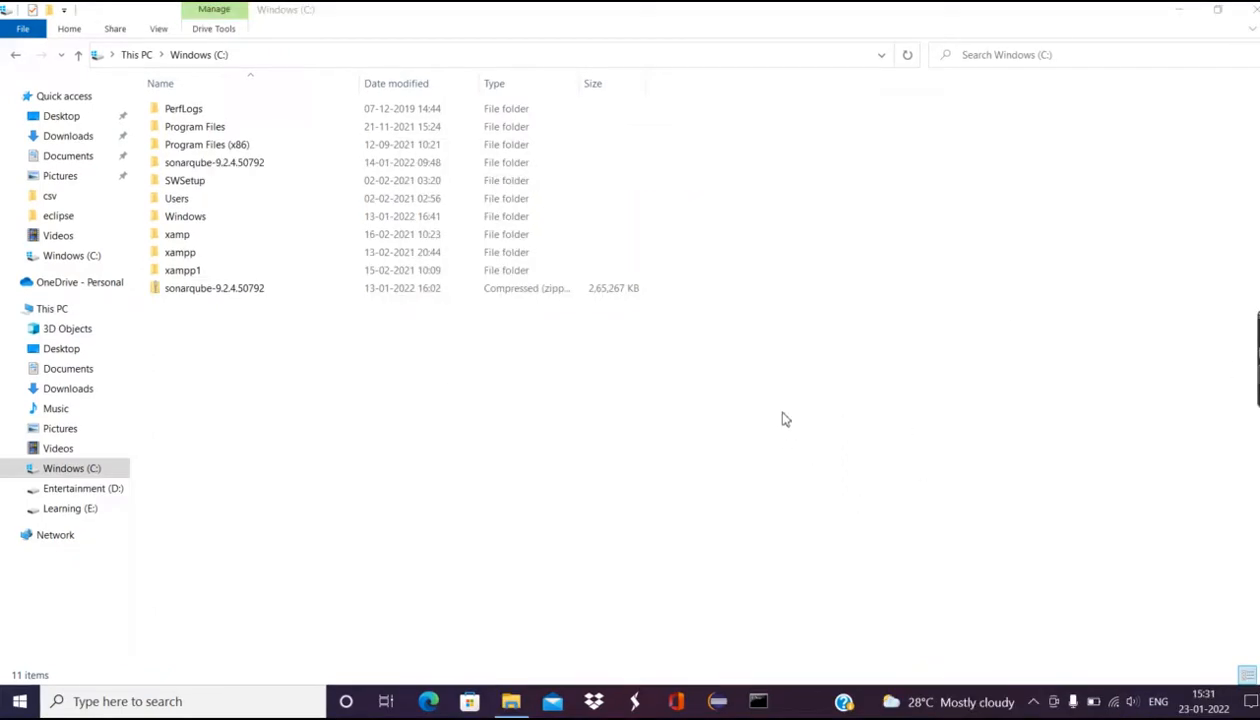
Step: Browse into sonarqube-9.2.4.50792\bin\windows-x86-64 and run StartSonar to launch the server
{"action": "double_click", "coordinate": [252, 165]}
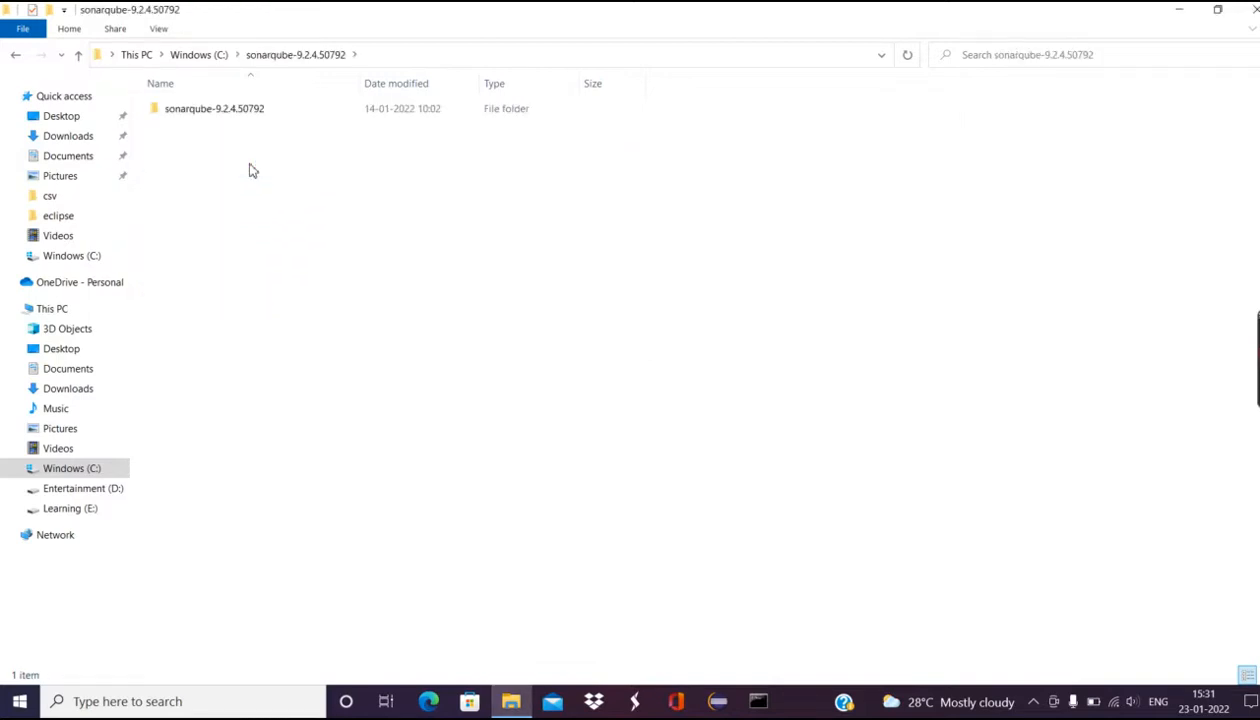
{"action": "double_click", "coordinate": [252, 118]}
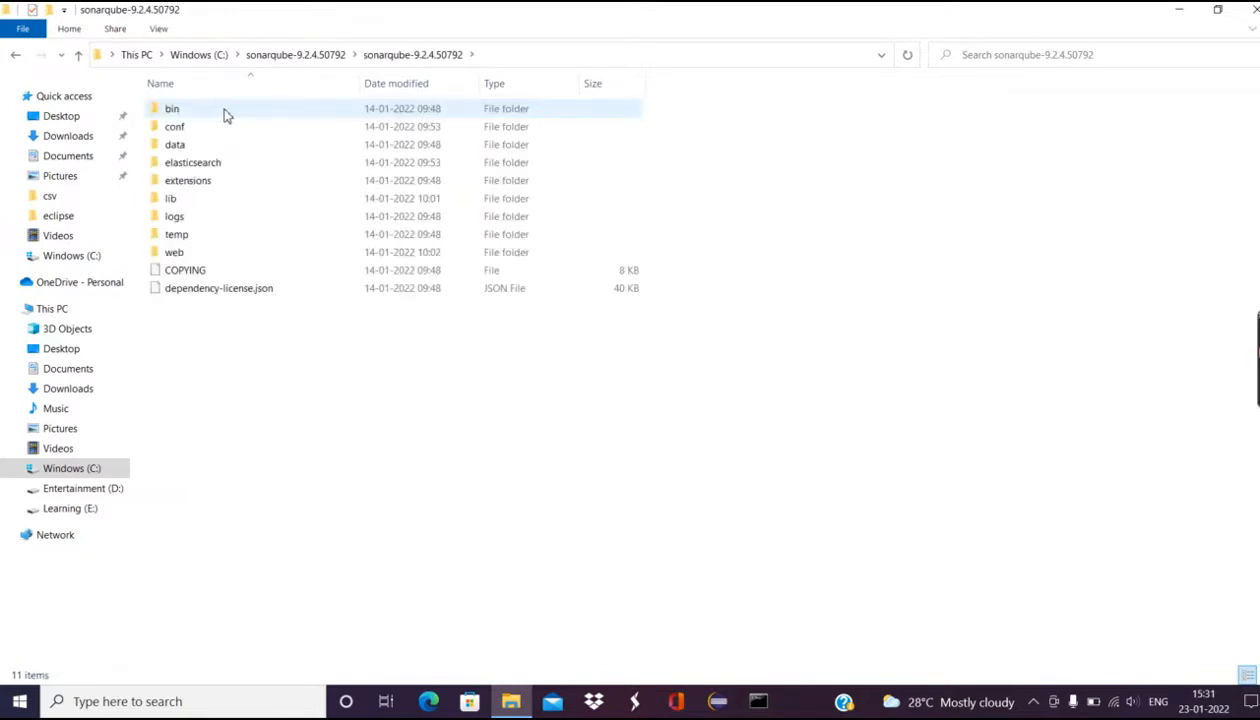
{"action": "double_click", "coordinate": [226, 112]}
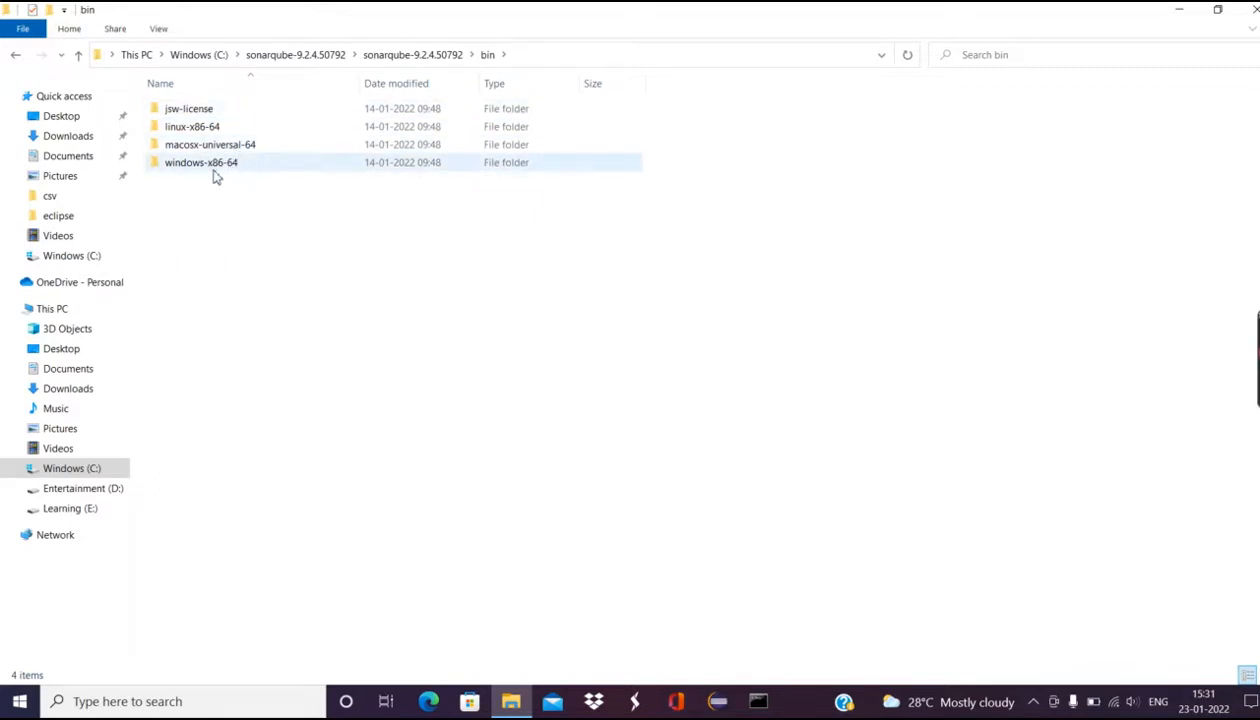
{"action": "double_click", "coordinate": [222, 170]}
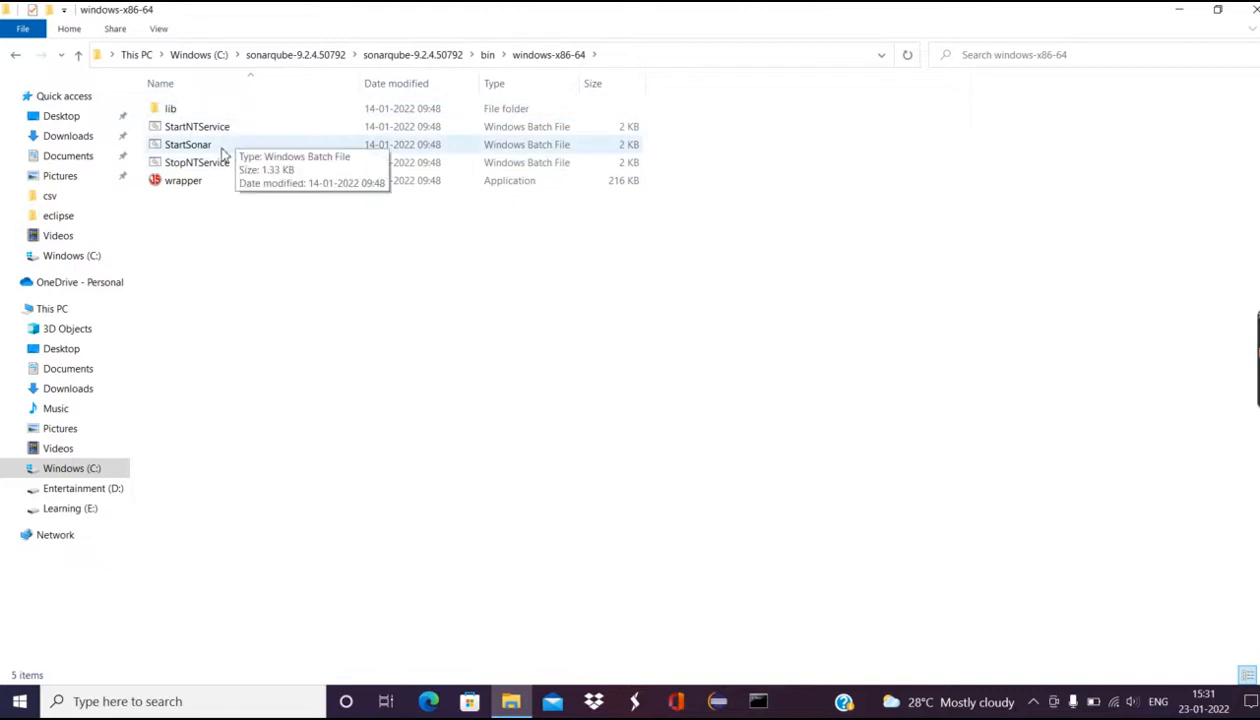
{"action": "double_click", "coordinate": [224, 150]}
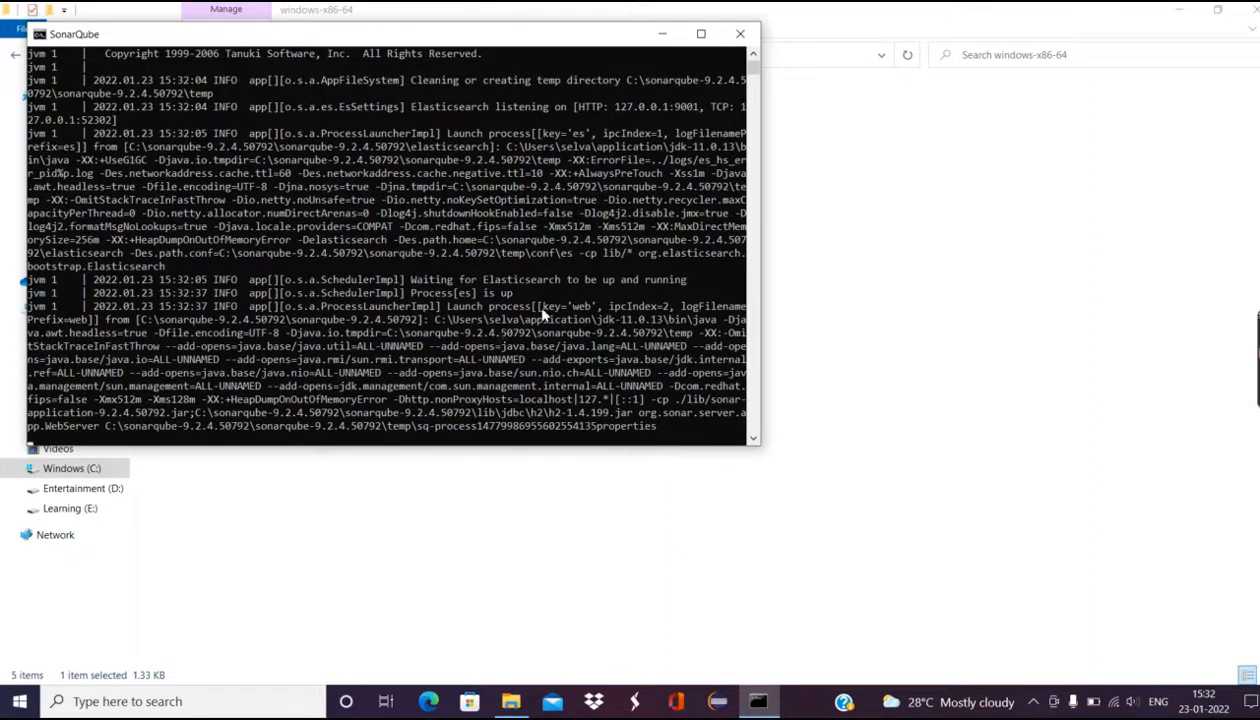
Step: Launch Google Chrome from Windows search while the console reaches 'SonarQube is up'
{"action": "left_click", "coordinate": [259, 702]}
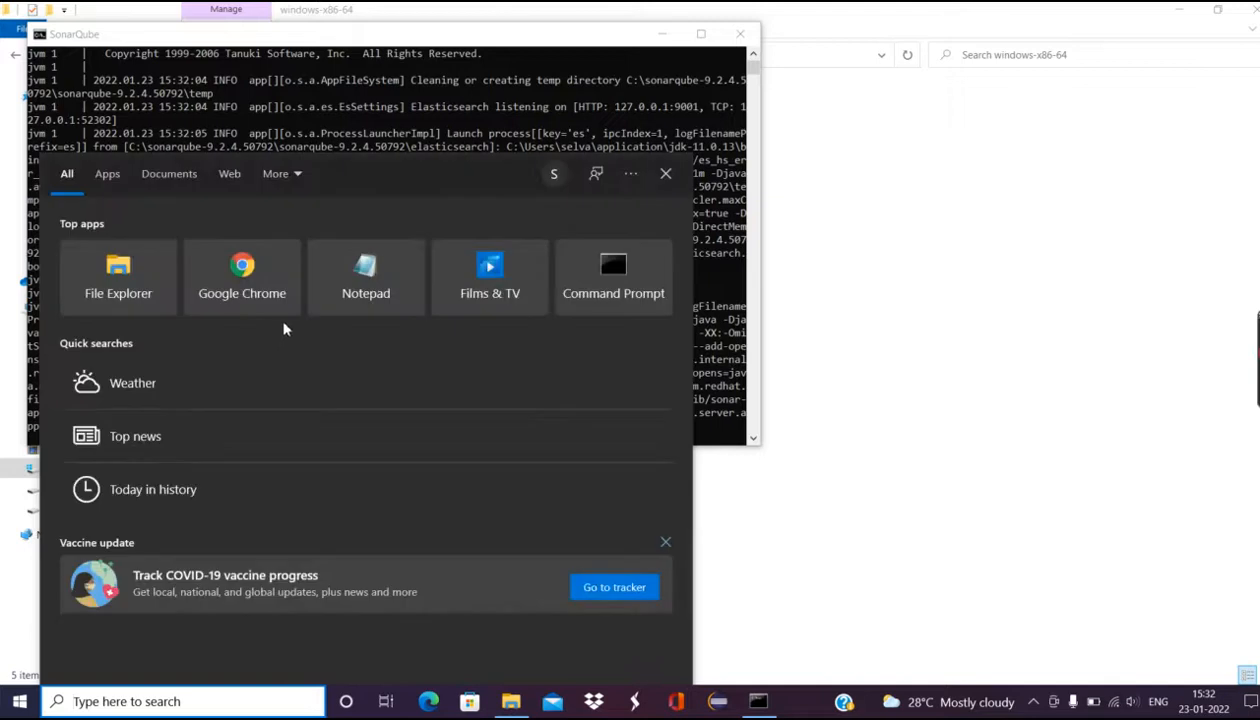
{"action": "left_click", "coordinate": [250, 288]}
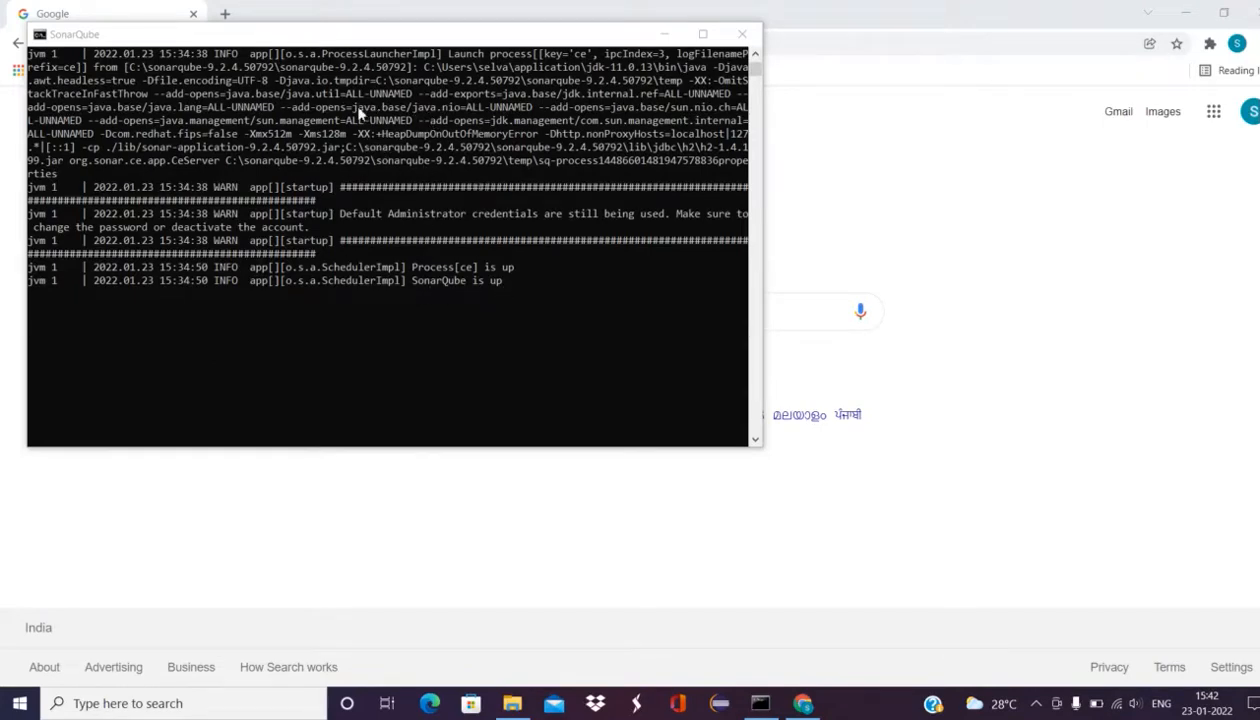
{"action": "left_click", "coordinate": [512, 703]}
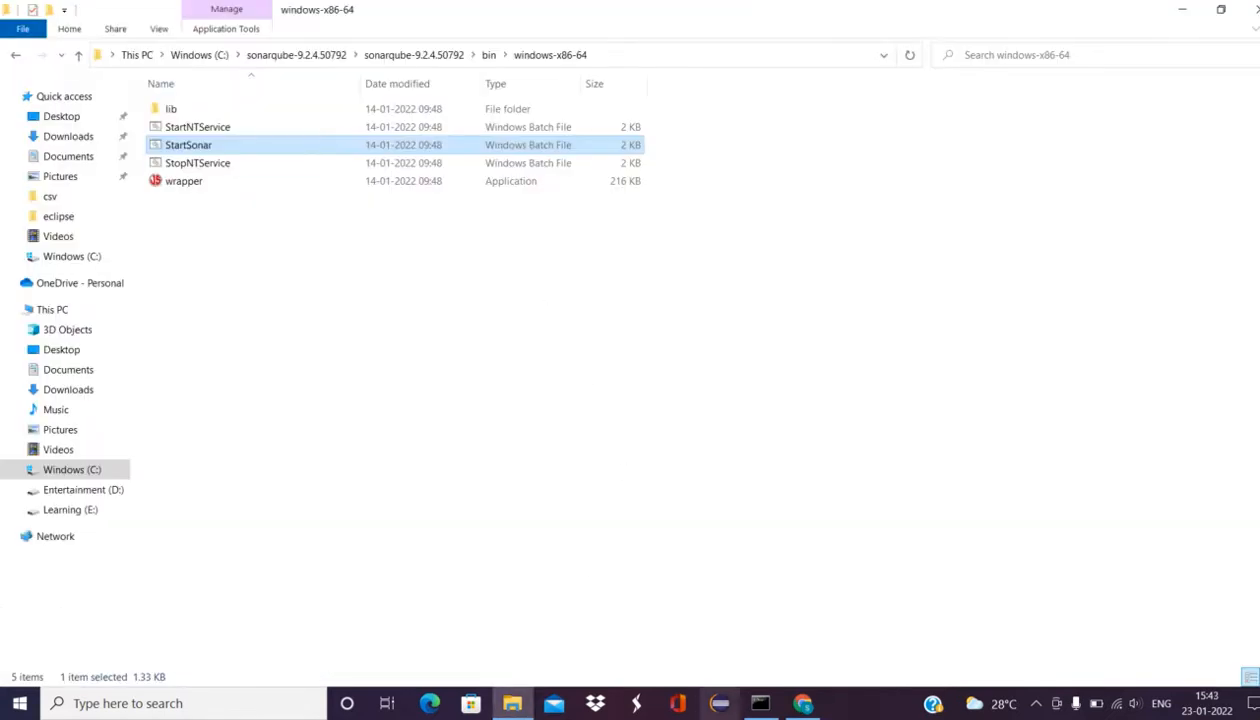
{"action": "left_click", "coordinate": [760, 703]}
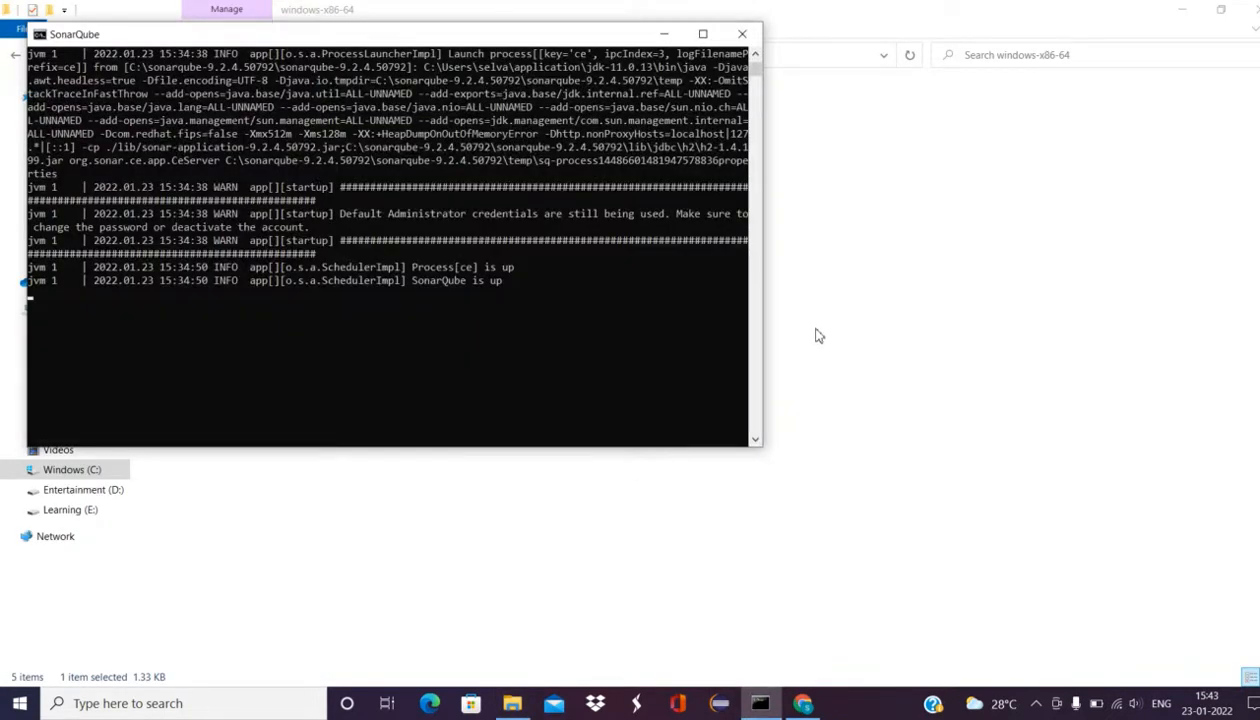
{"action": "left_click", "coordinate": [803, 324]}
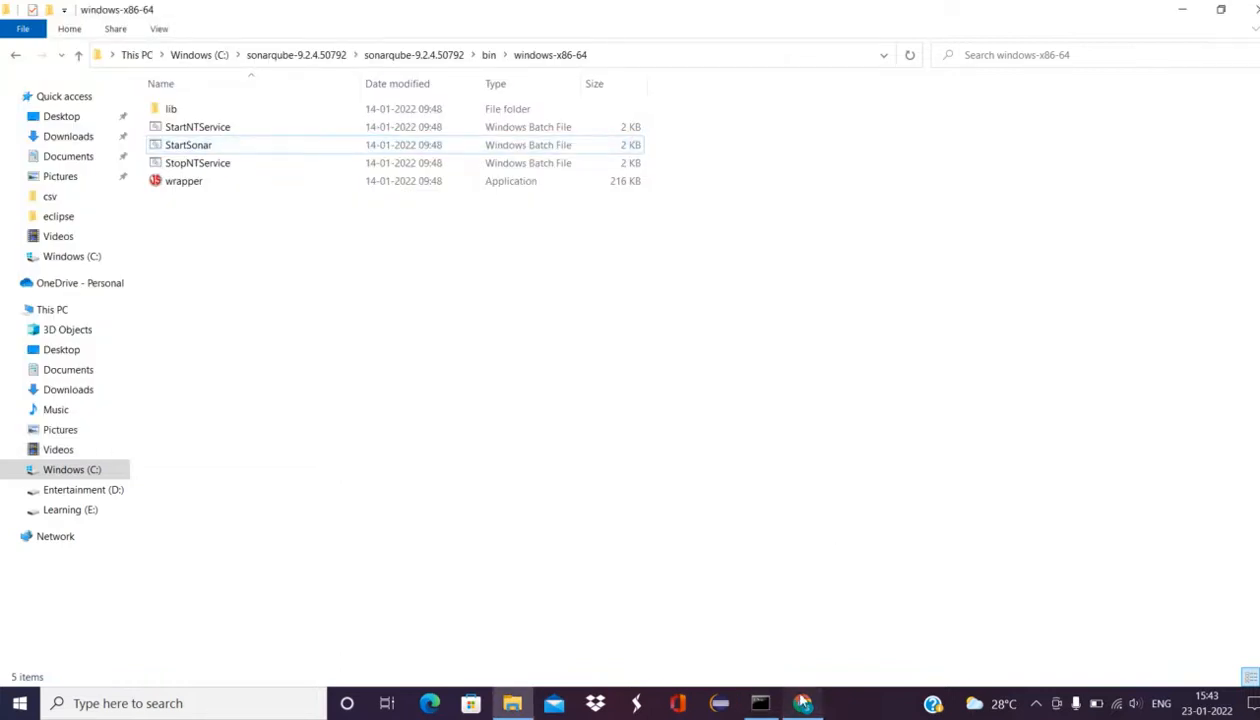
{"action": "left_click", "coordinate": [803, 703]}
Step: Load localhost:9000 in Chrome's address bar to reach the SonarQube login page
{"action": "left_click", "coordinate": [301, 44]}
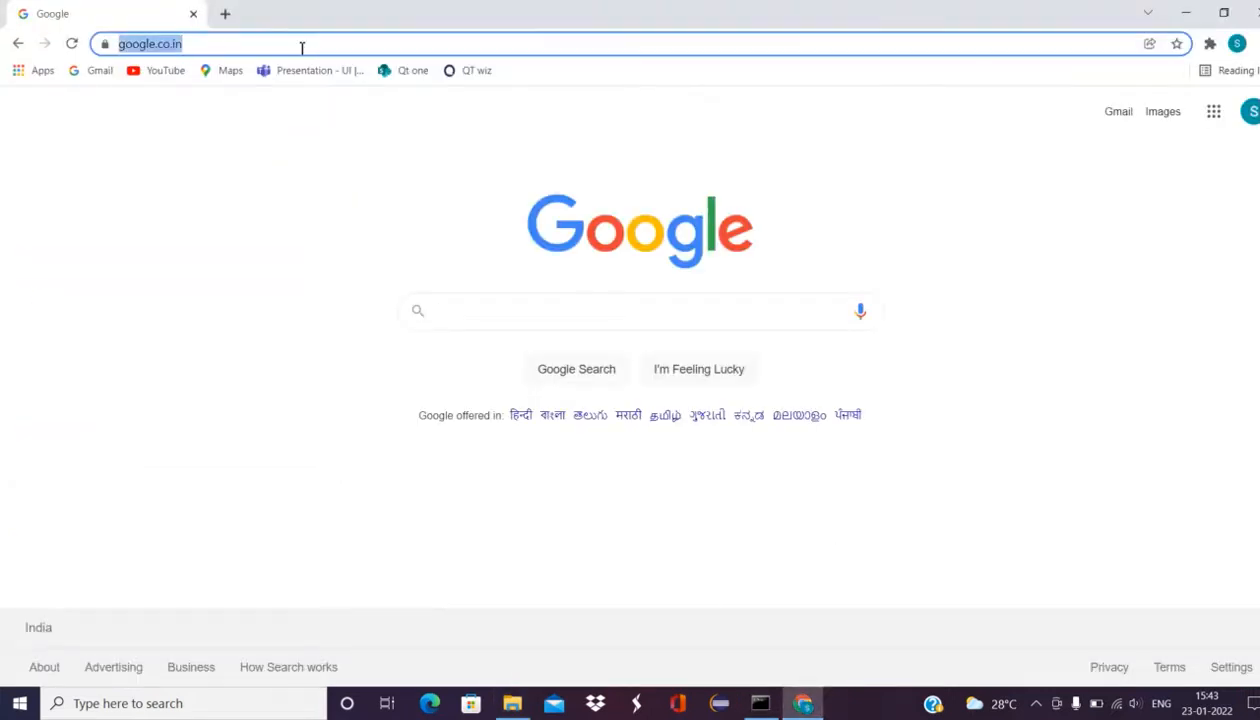
{"action": "type", "text": "locsl"}
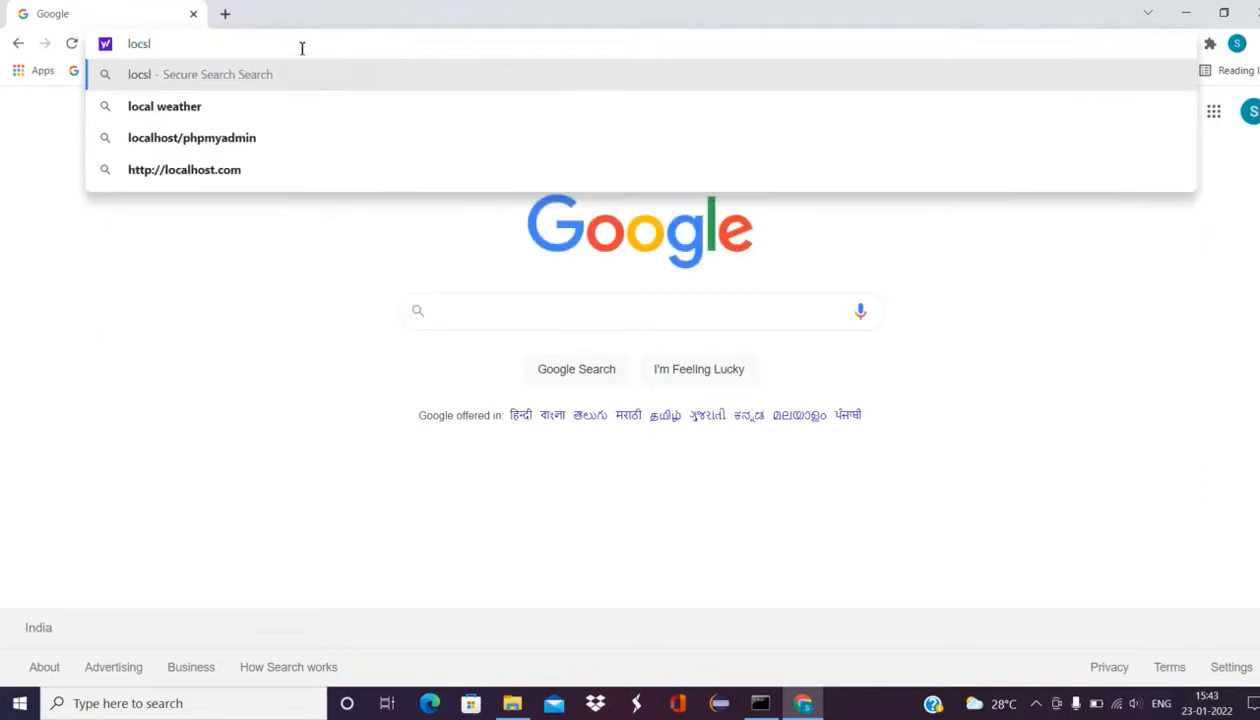
{"action": "key", "text": "BackSpace"}
{"action": "key", "text": "BackSpace"}
{"action": "type", "text": "al"}
{"action": "left_click", "coordinate": [285, 49]}
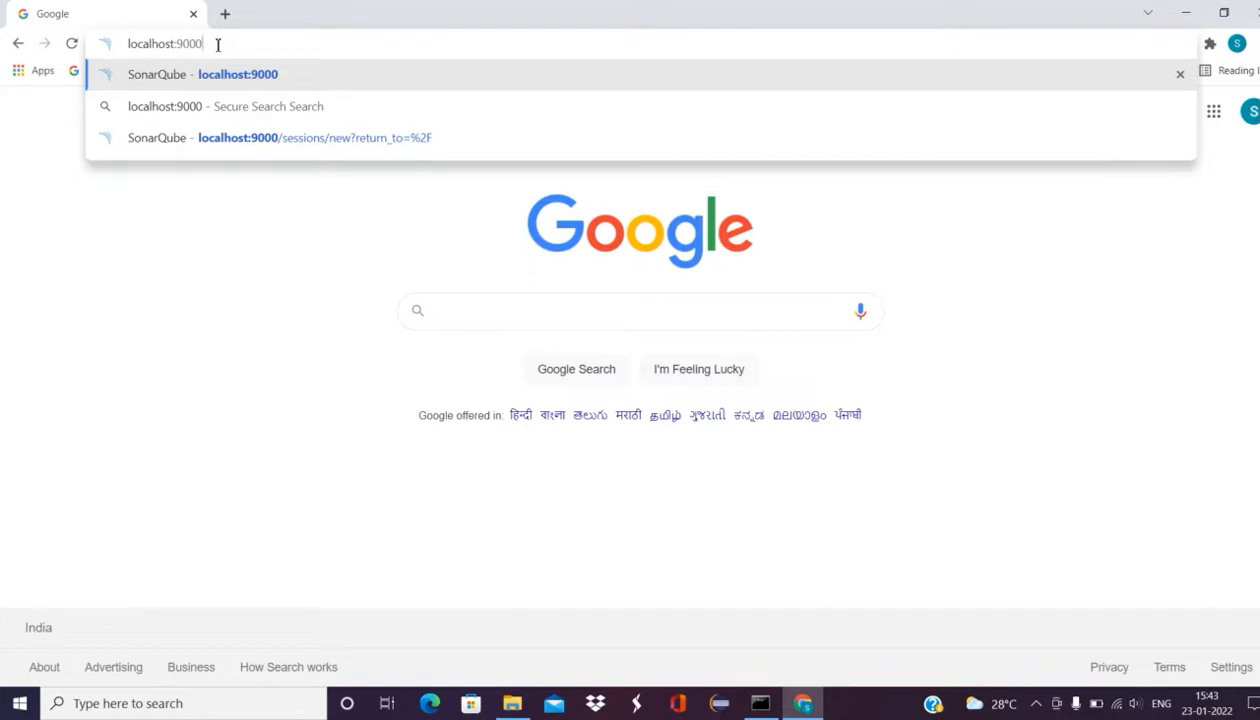
{"action": "key", "text": "Return"}
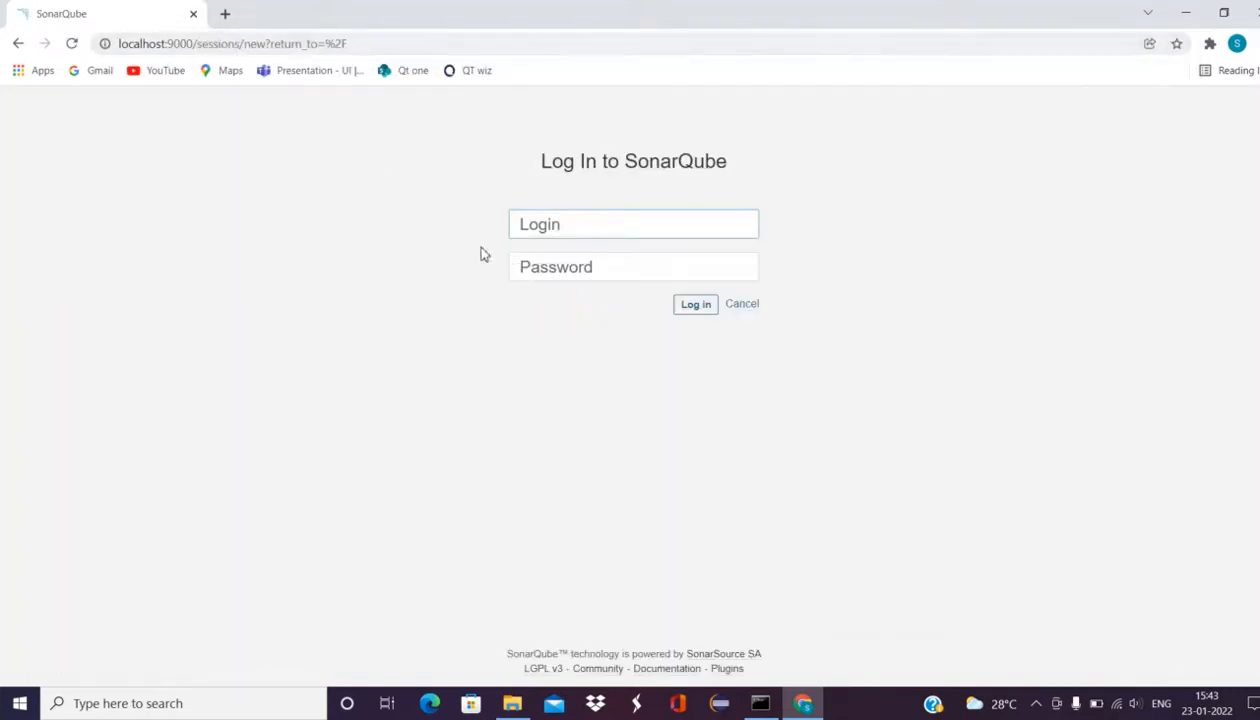
Step: Log in to SonarQube with the admin username and the default admin password
{"action": "left_click", "coordinate": [541, 226]}
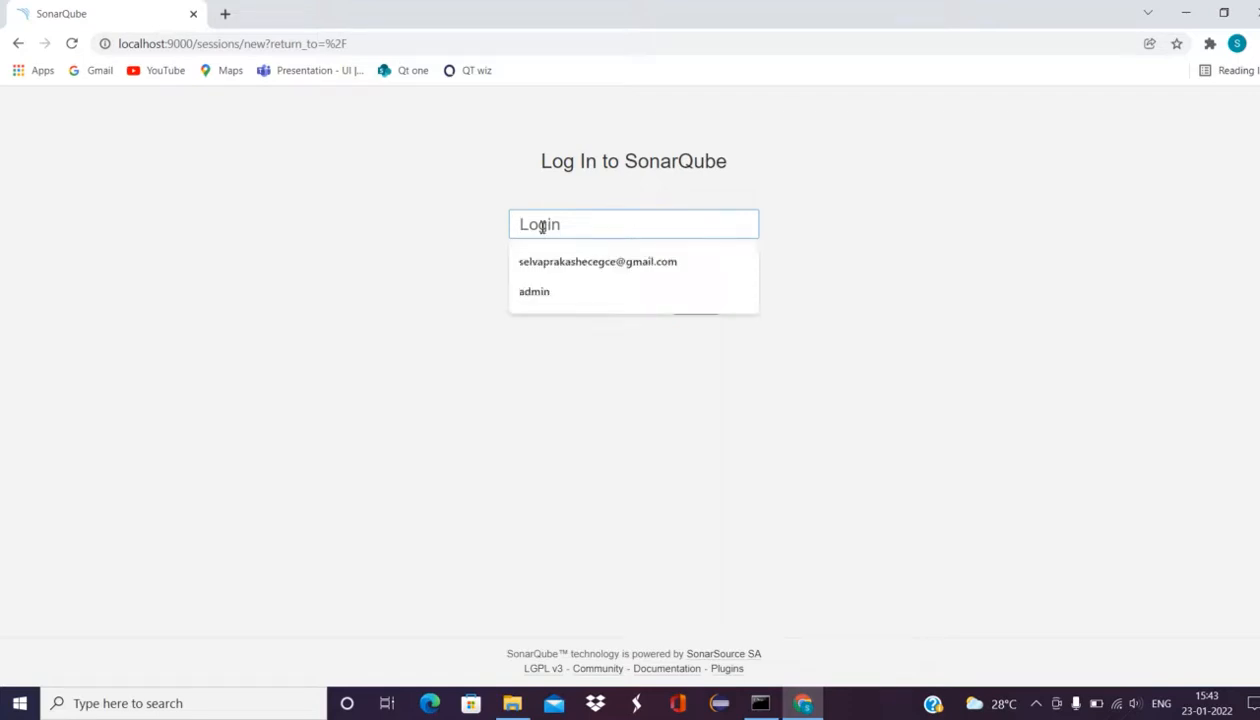
{"action": "left_click", "coordinate": [664, 162]}
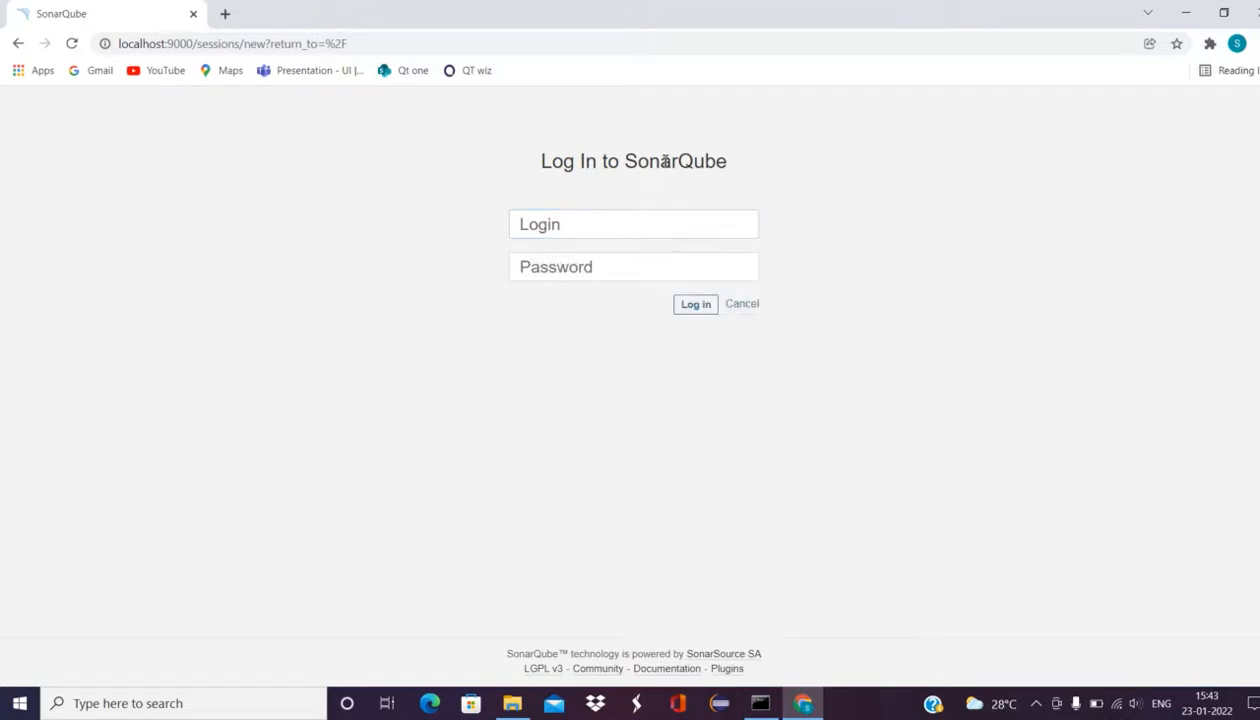
{"action": "left_click", "coordinate": [569, 228]}
{"action": "type", "text": "a"}
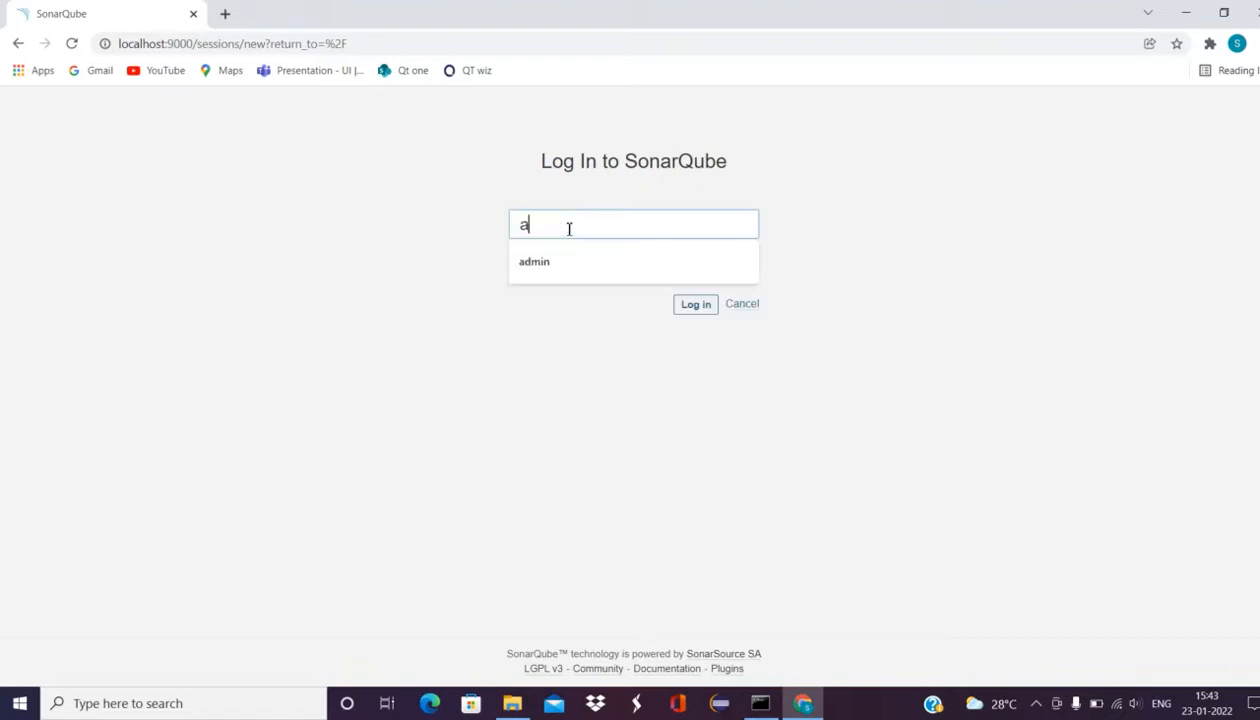
{"action": "type", "text": "dmin"}
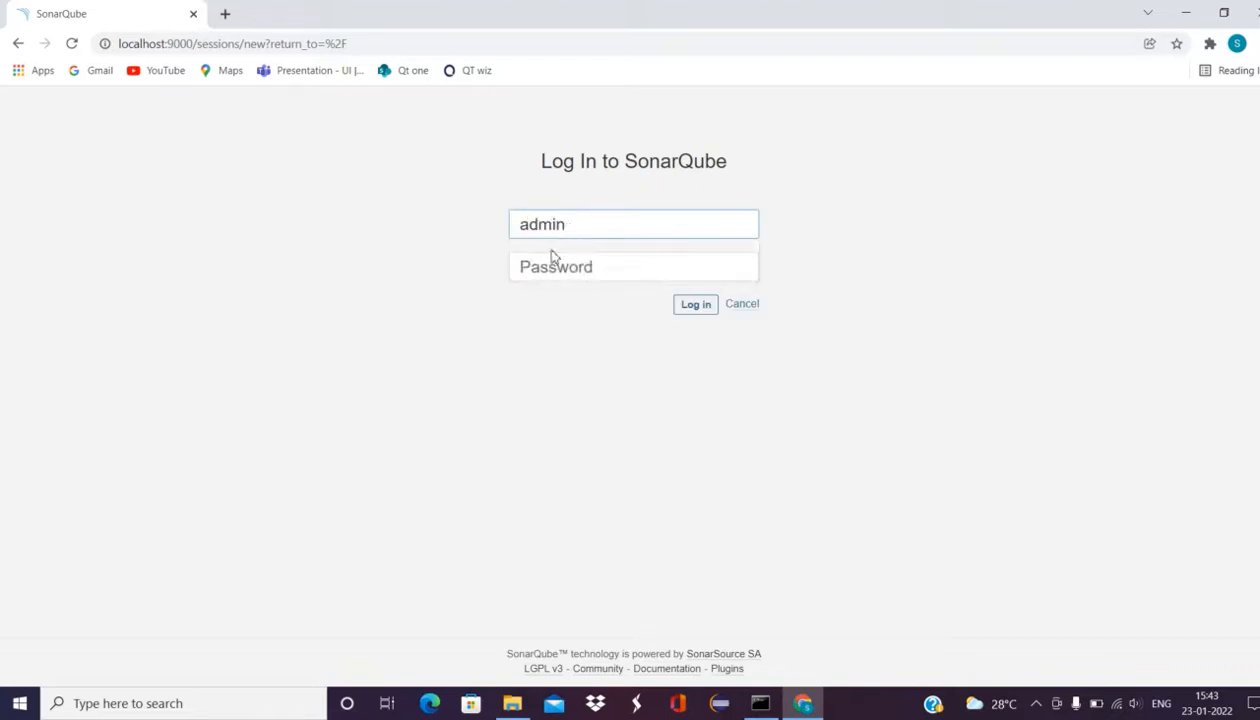
{"action": "left_click", "coordinate": [547, 265]}
{"action": "type", "text": "ad"}
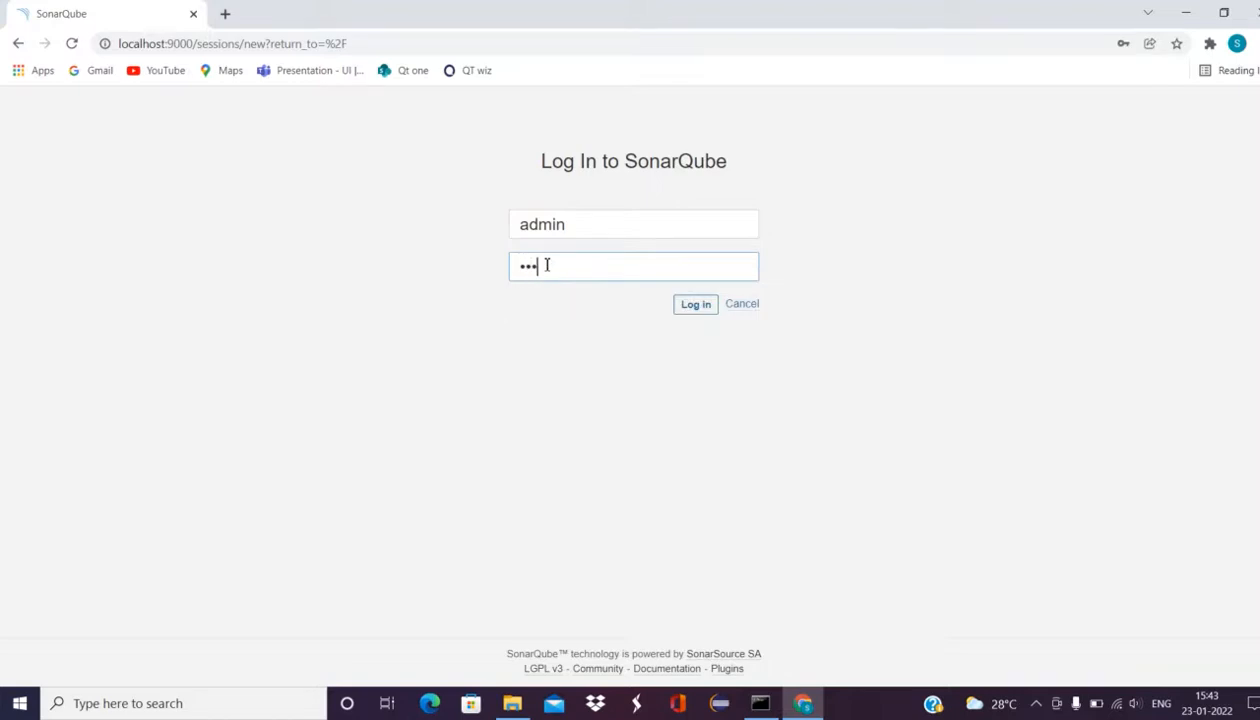
{"action": "double_click", "coordinate": [548, 225]}
{"action": "double_click", "coordinate": [531, 268]}
{"action": "left_click", "coordinate": [697, 312]}
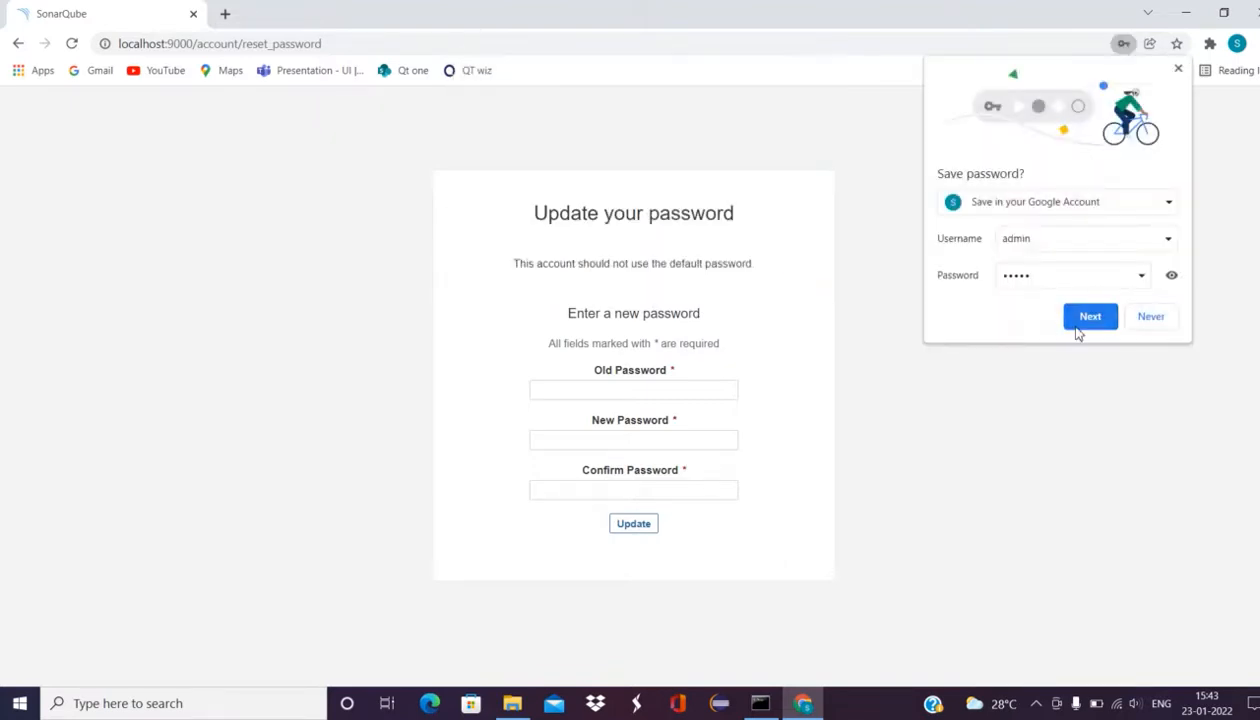
Step: Decline Chrome's save-password offer and change the admin password, entering old, new and confirmation values
{"action": "left_click", "coordinate": [1145, 321]}
{"action": "left_click", "coordinate": [620, 388]}
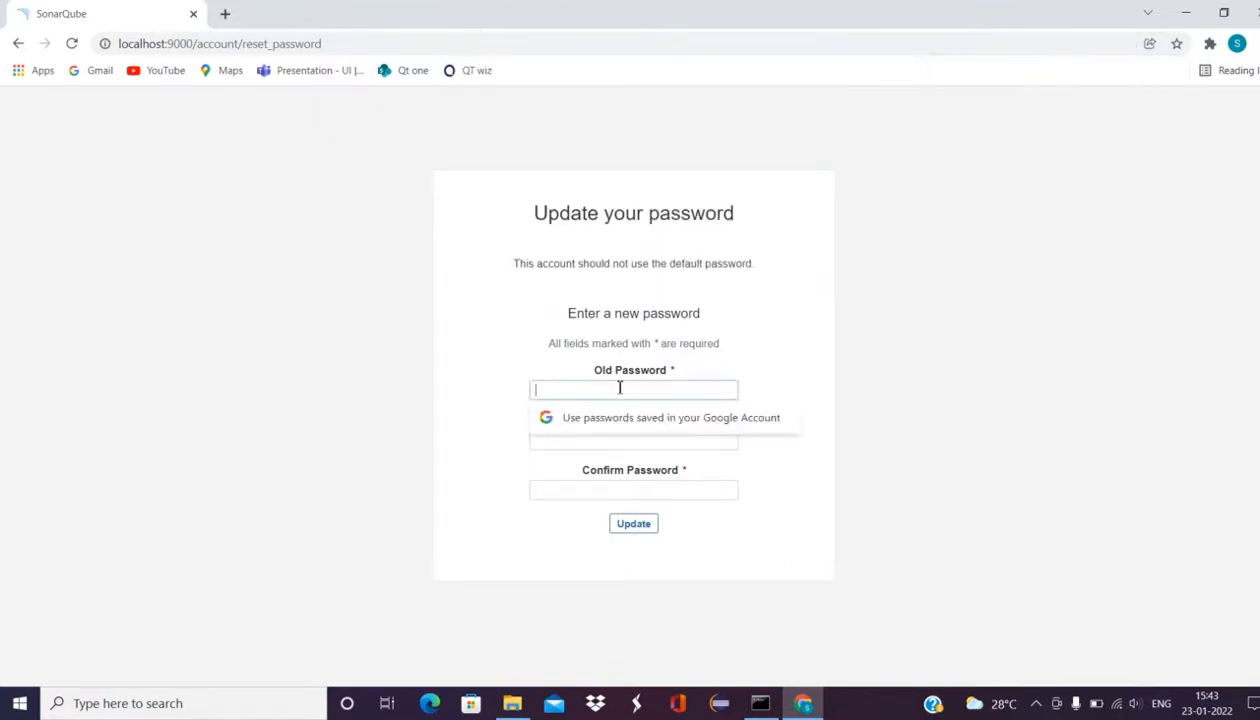
{"action": "type", "text": "a"}
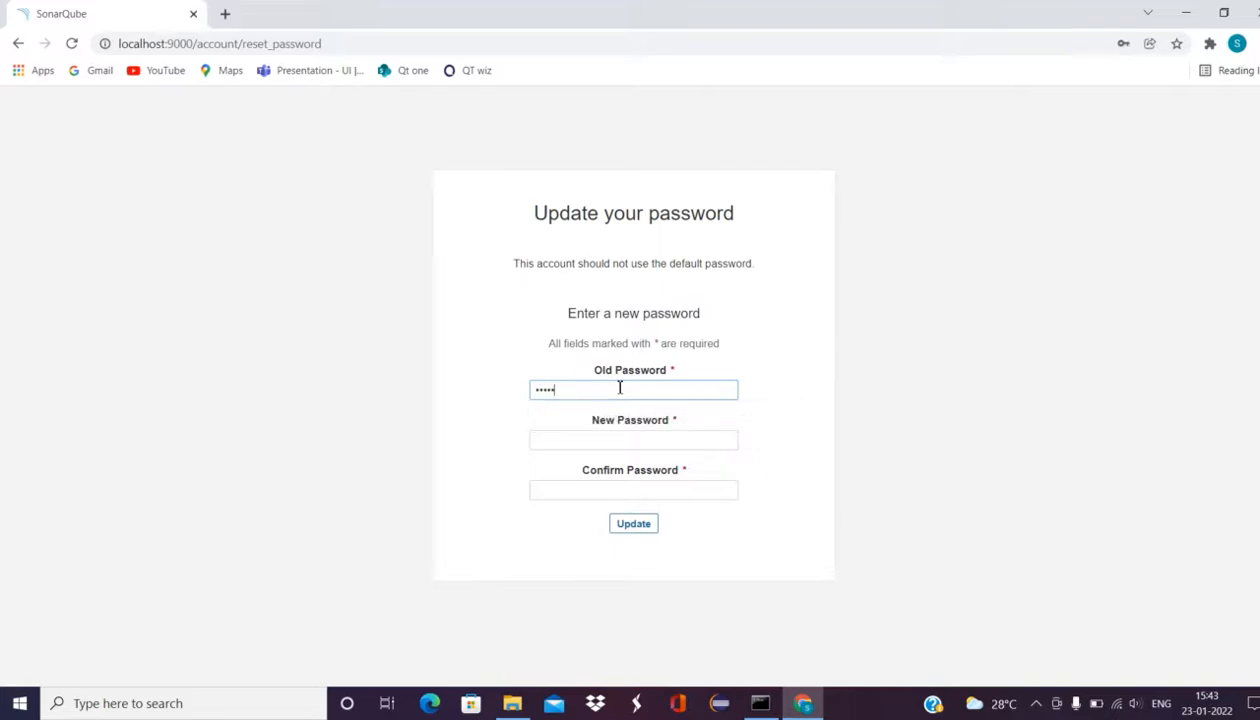
{"action": "left_click", "coordinate": [600, 444]}
{"action": "type", "text": "admi"}
{"action": "key", "text": "BackSpace"}
{"action": "key", "text": "BackSpace"}
{"action": "key", "text": "BackSpace"}
{"action": "type", "text": "ad"}
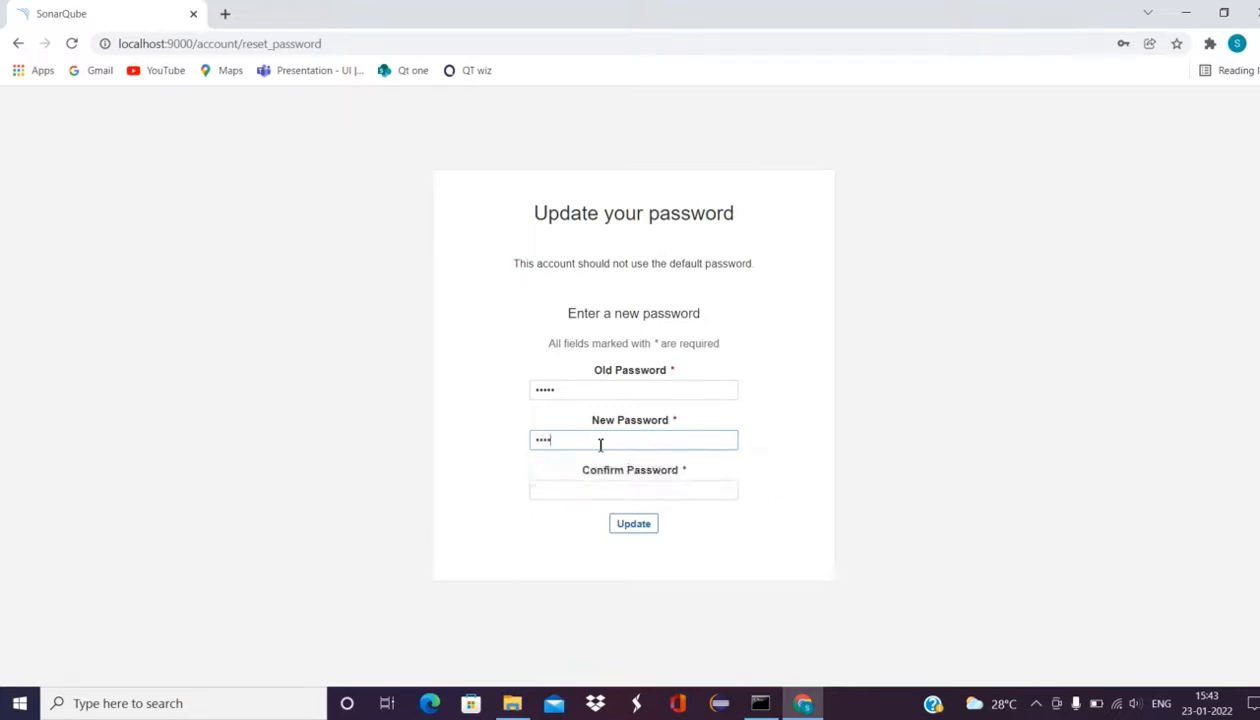
{"action": "left_click", "coordinate": [565, 494]}
{"action": "type", "text": "ad"}
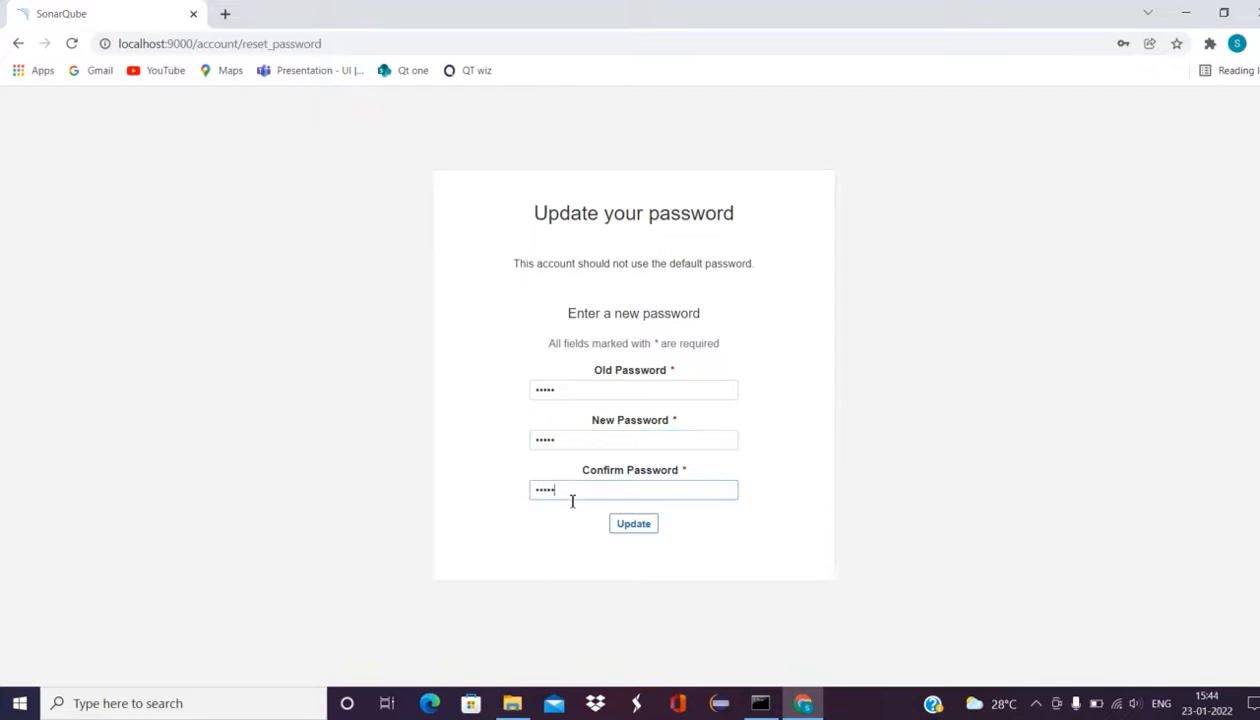
{"action": "left_click", "coordinate": [633, 524]}
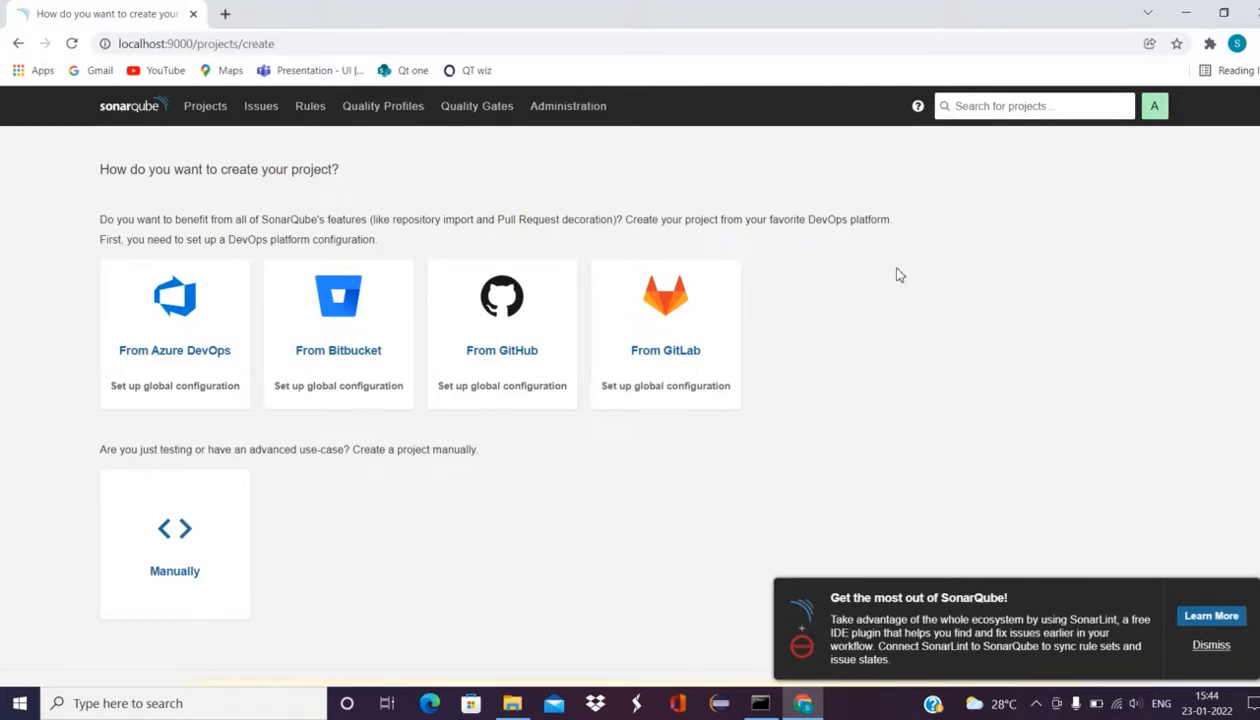
Step: Manually create a project with display name 'Ui Automation' and key Ui-Automation
{"action": "left_click", "coordinate": [196, 527]}
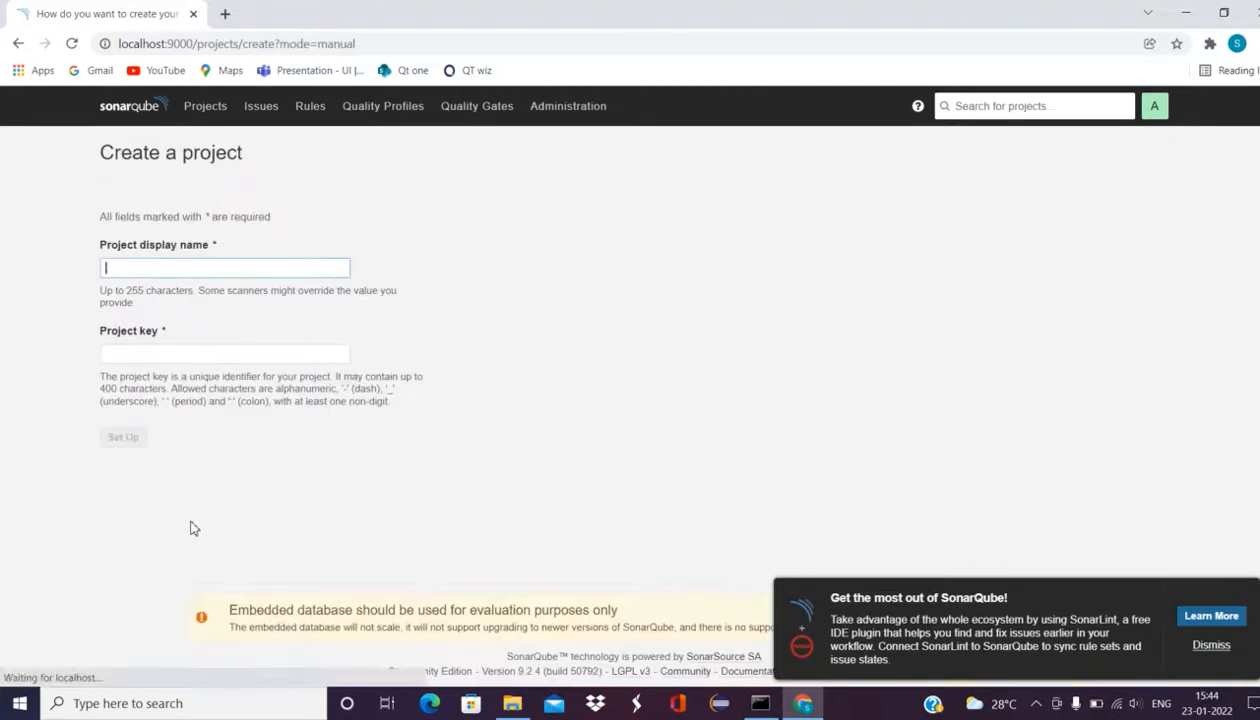
{"action": "left_click", "coordinate": [160, 272]}
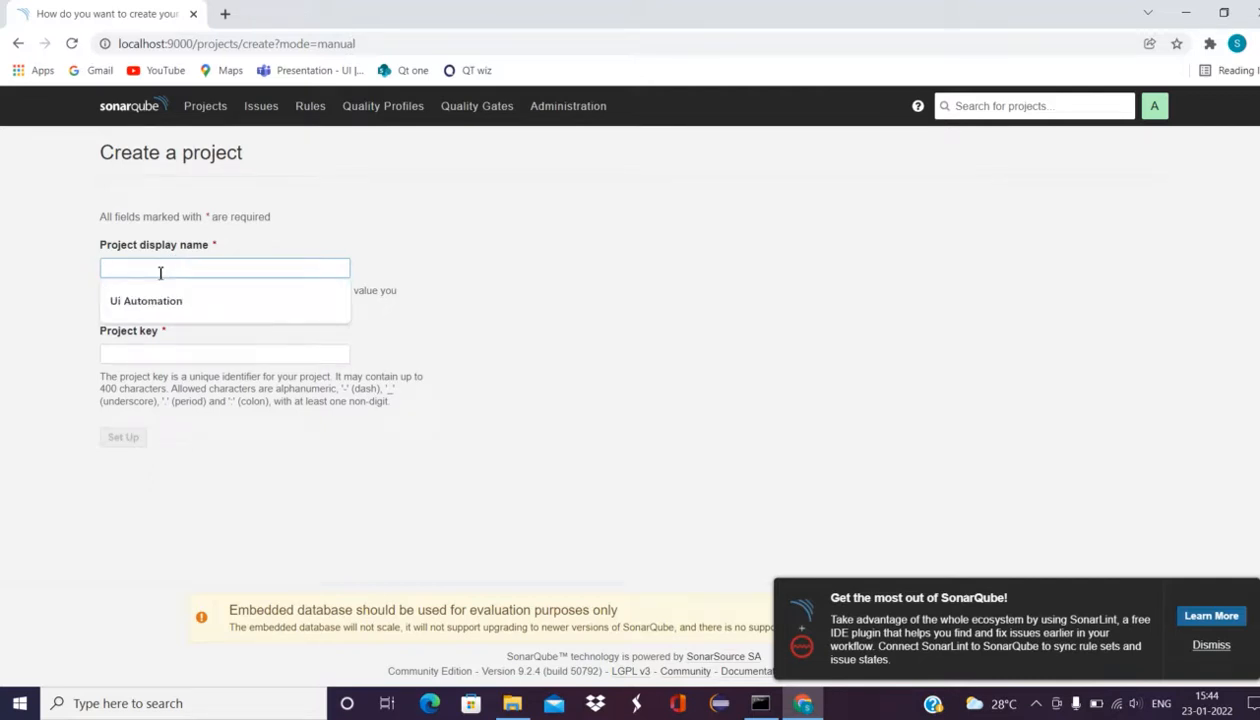
{"action": "left_click", "coordinate": [443, 248]}
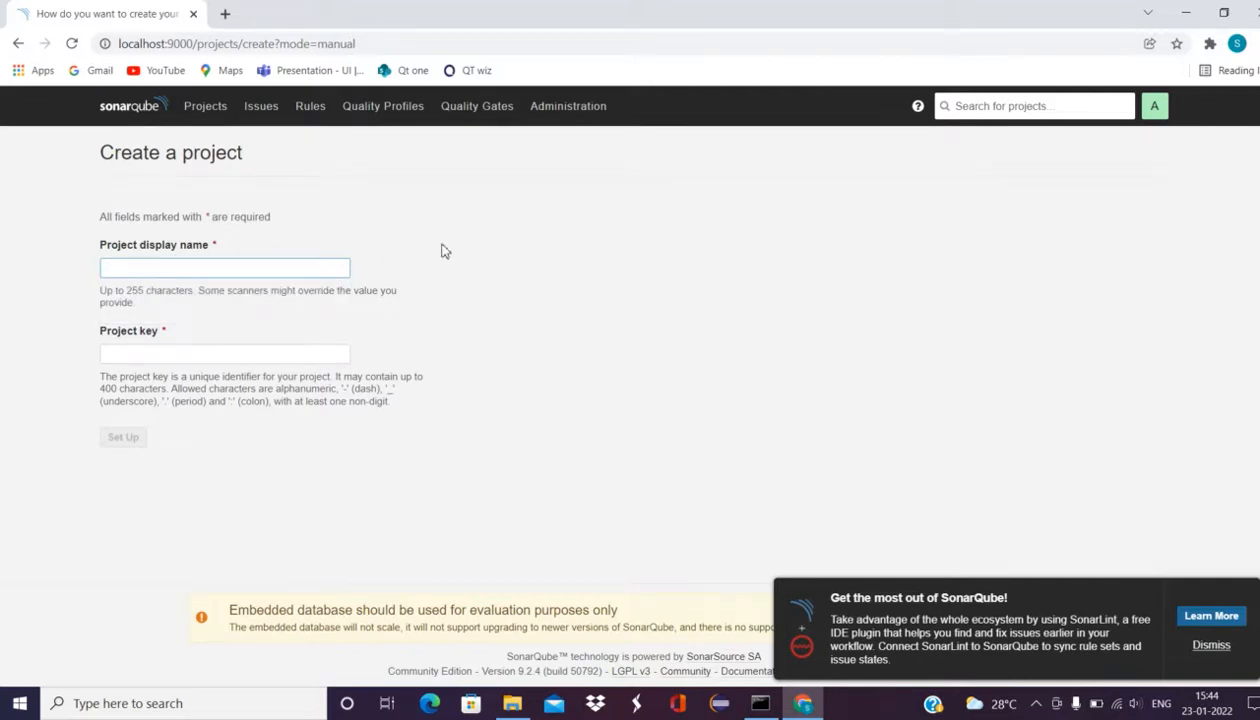
{"action": "left_click", "coordinate": [155, 268]}
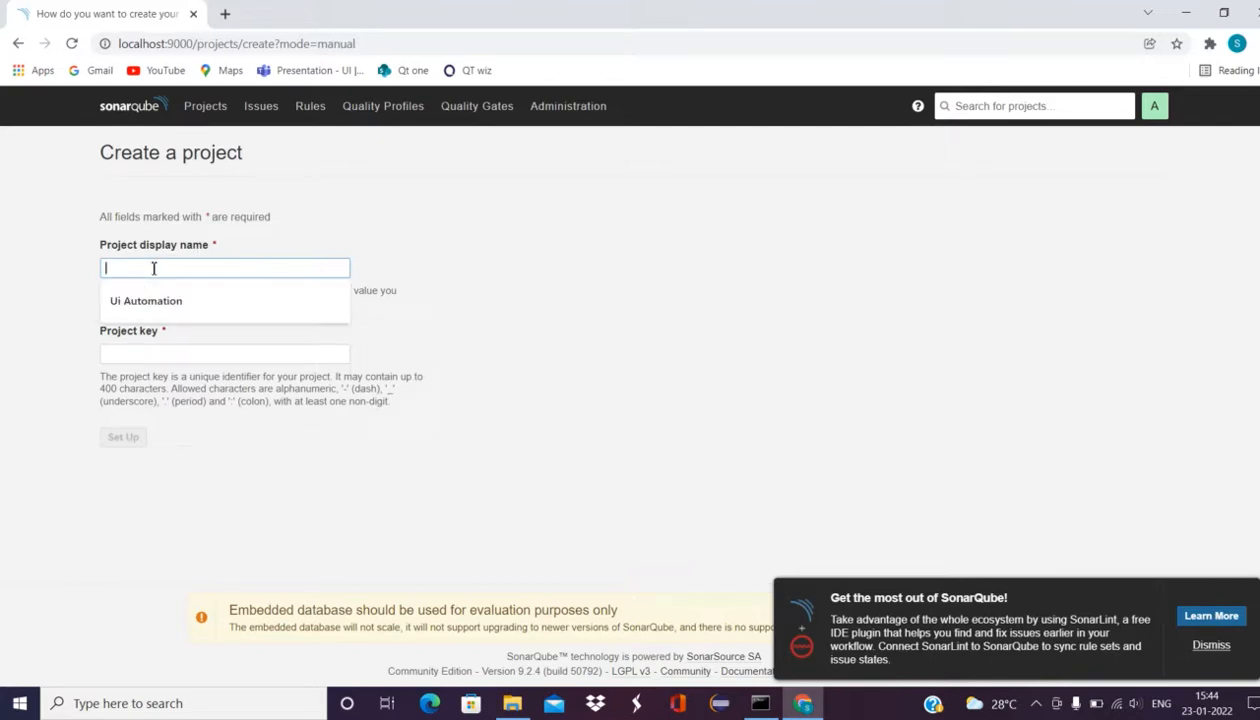
{"action": "left_click", "coordinate": [138, 298]}
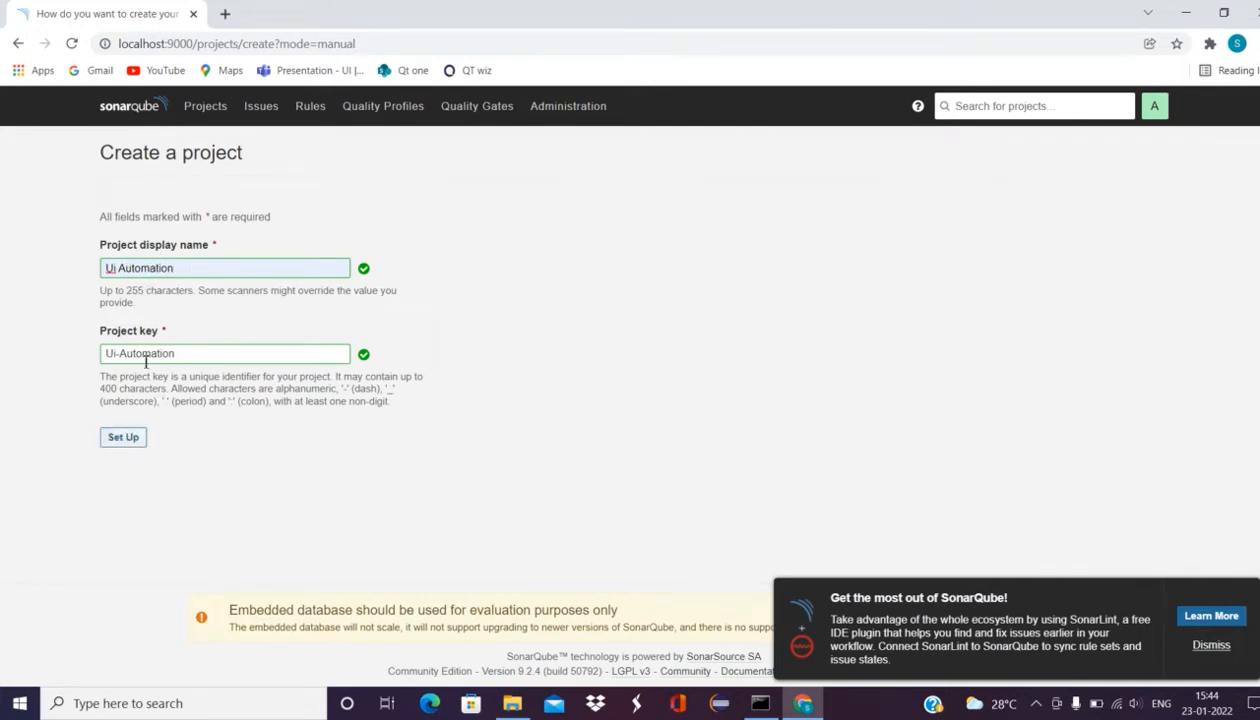
{"action": "left_click", "coordinate": [124, 437]}
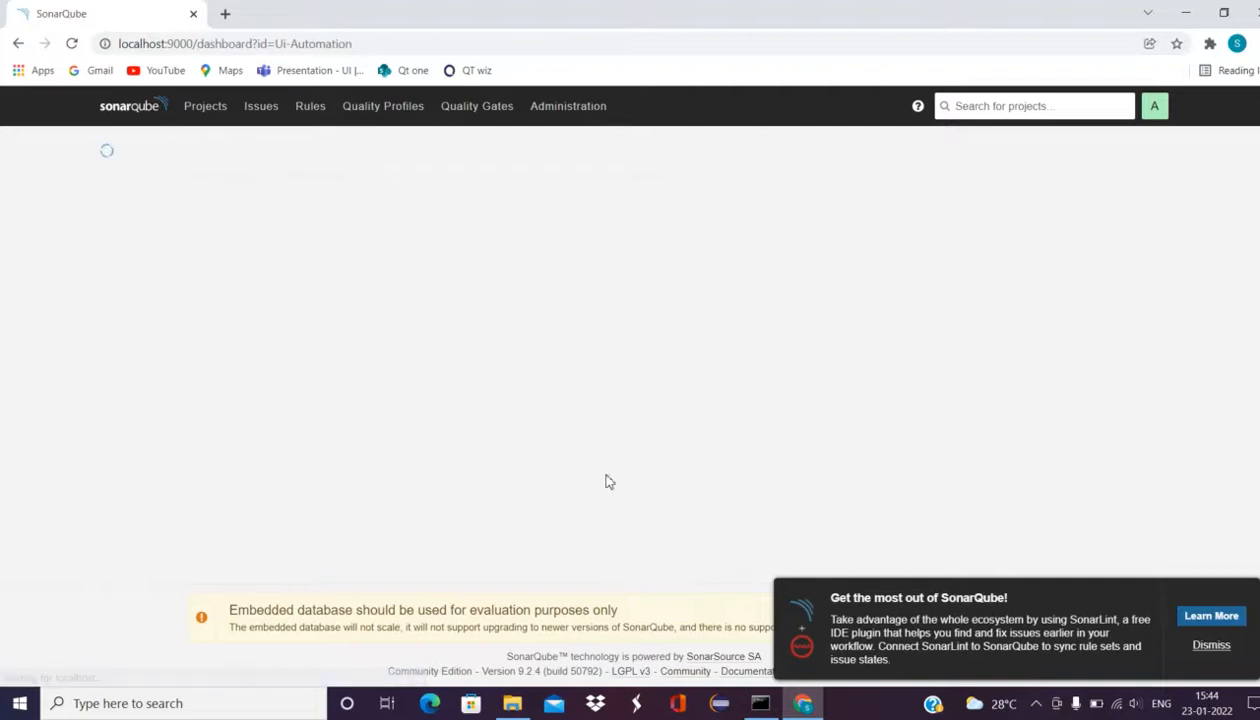
Step: Choose local analysis, generate a token named UIAutomation, and select its value
{"action": "left_click", "coordinate": [1206, 645]}
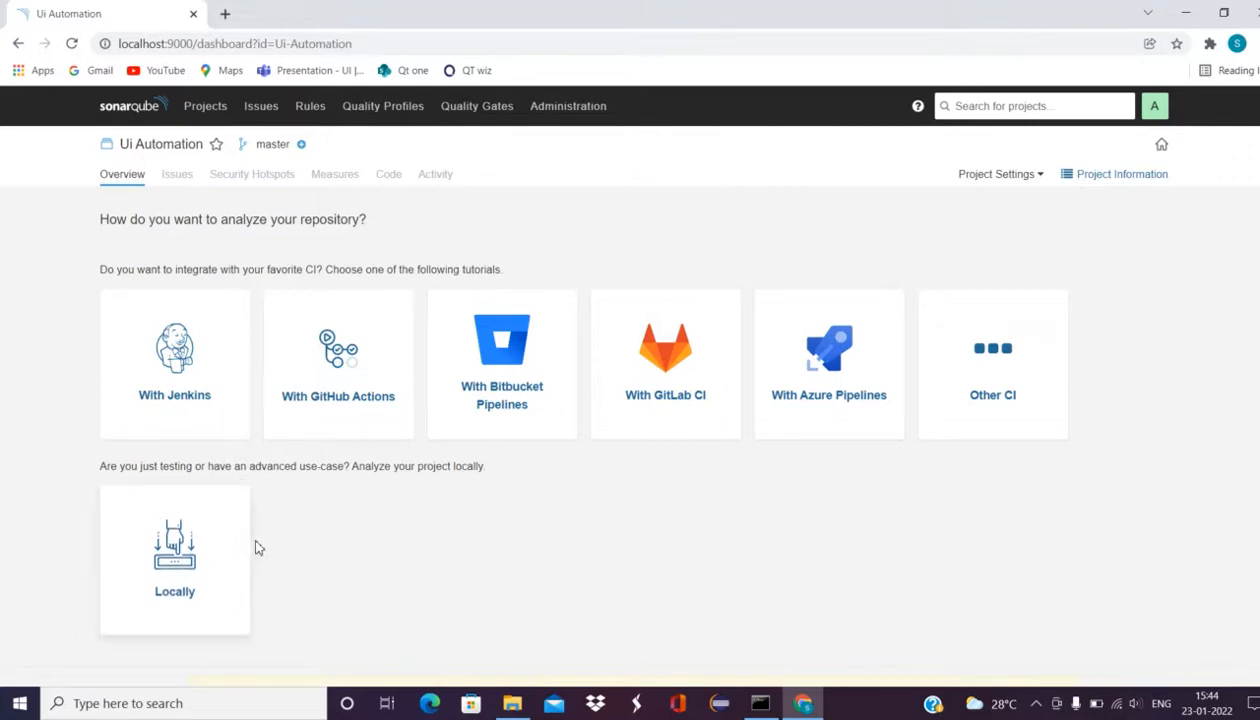
{"action": "left_click", "coordinate": [162, 540]}
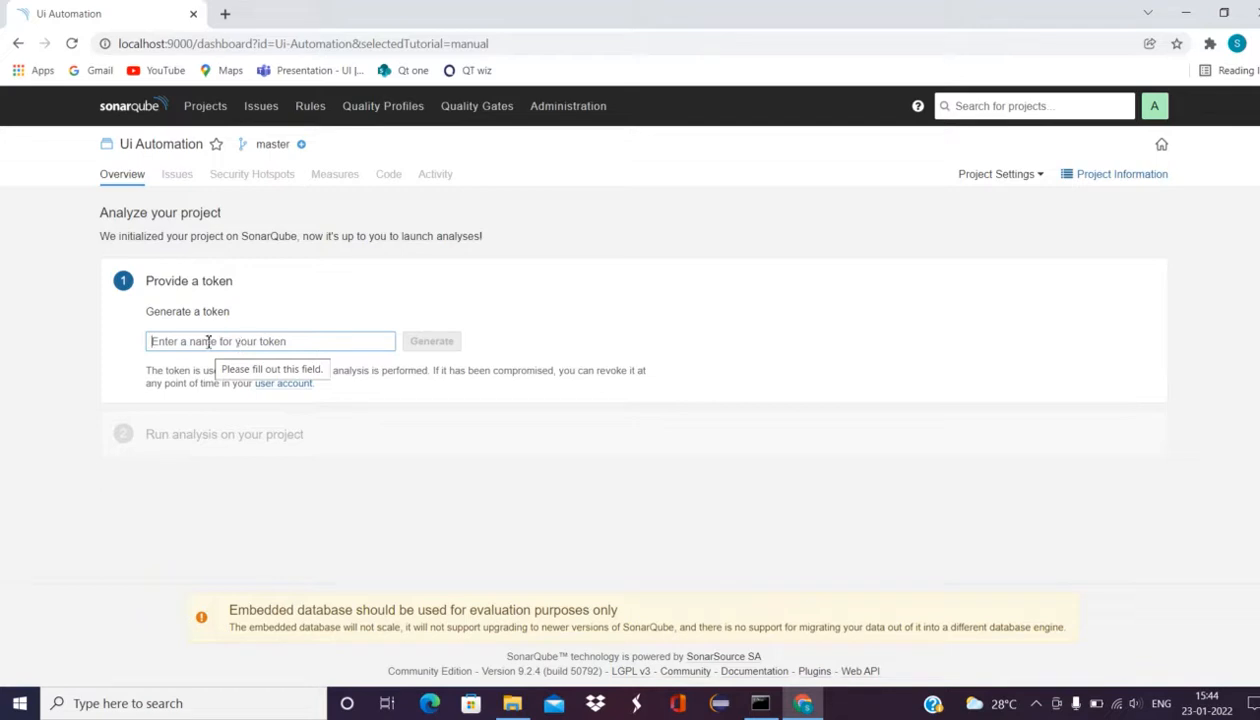
{"action": "type", "text": "UIAutomation"}
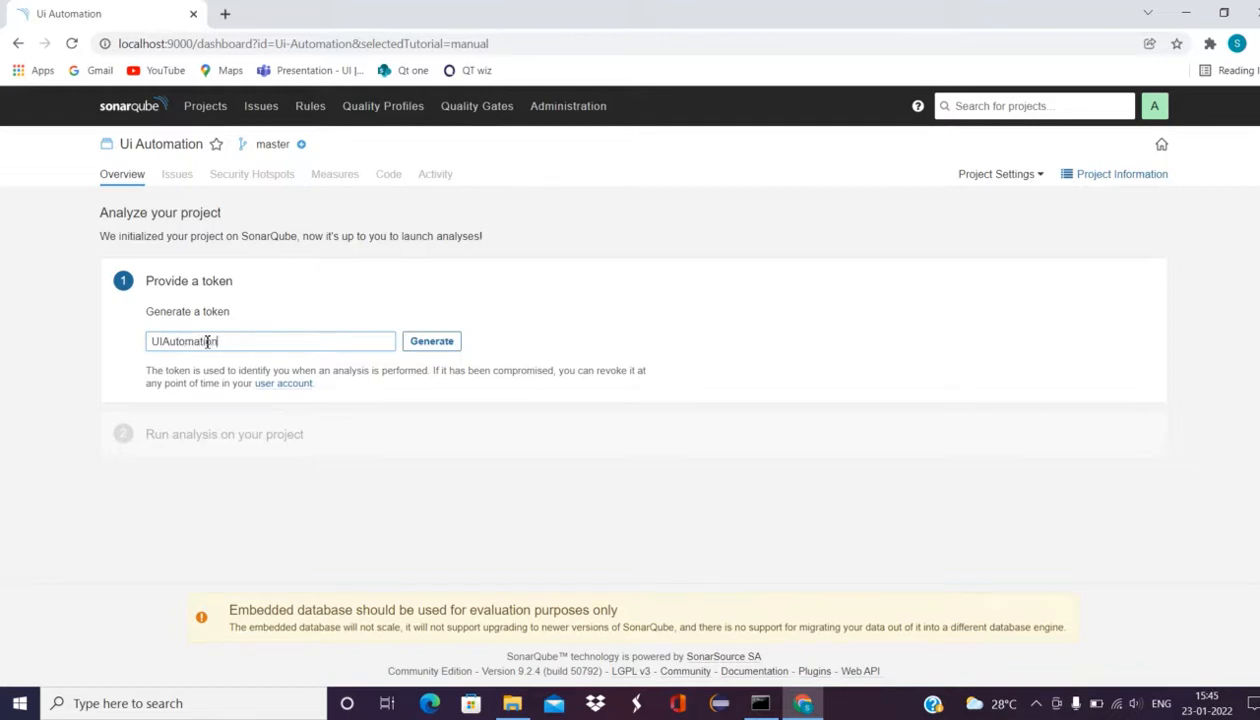
{"action": "left_click", "coordinate": [425, 343]}
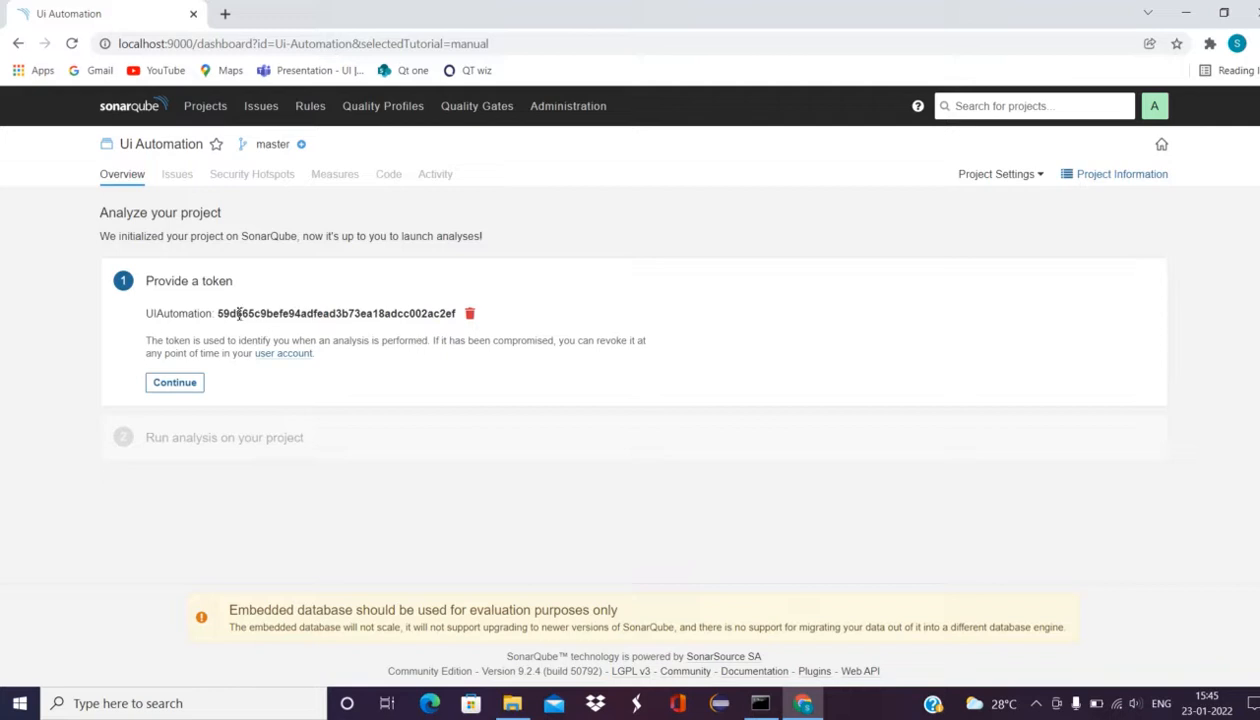
{"action": "double_click", "coordinate": [331, 313]}
{"action": "key", "text": "ctrl+c"}
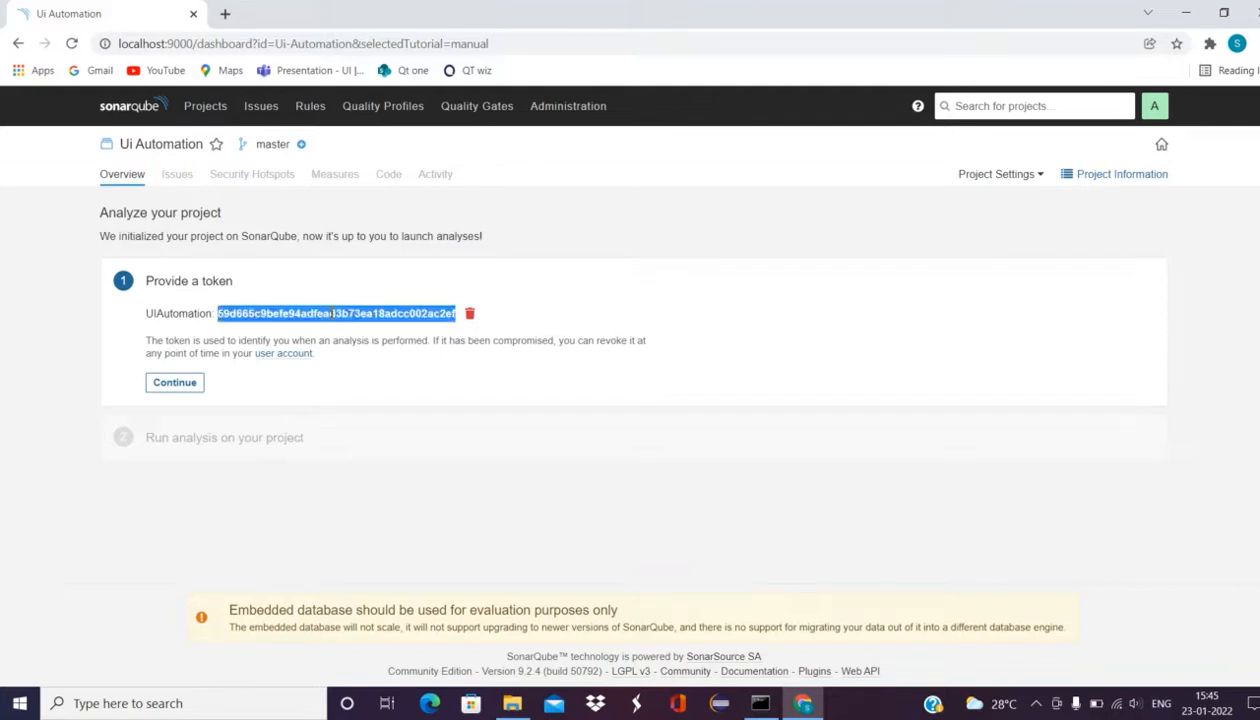
{"action": "left_click", "coordinate": [170, 704]}
Step: Paste the generated SonarQube token into a new Notepad note
{"action": "type", "text": "note"}
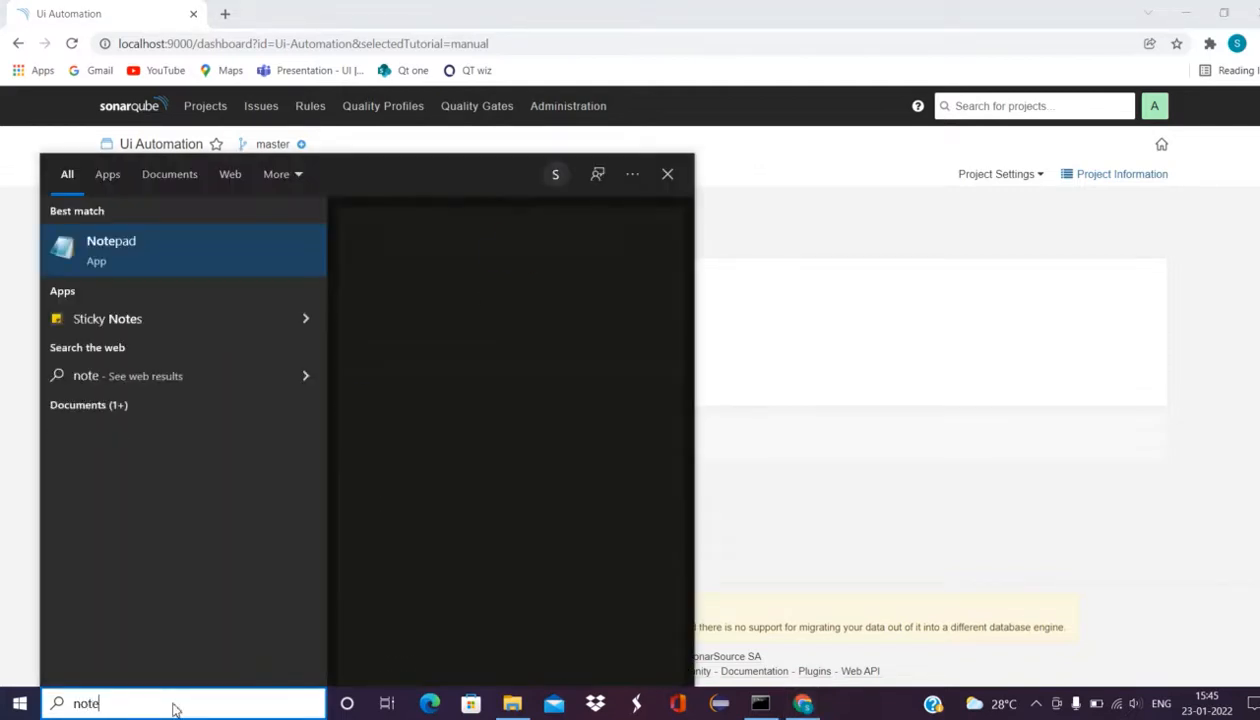
{"action": "key", "text": "Escape"}
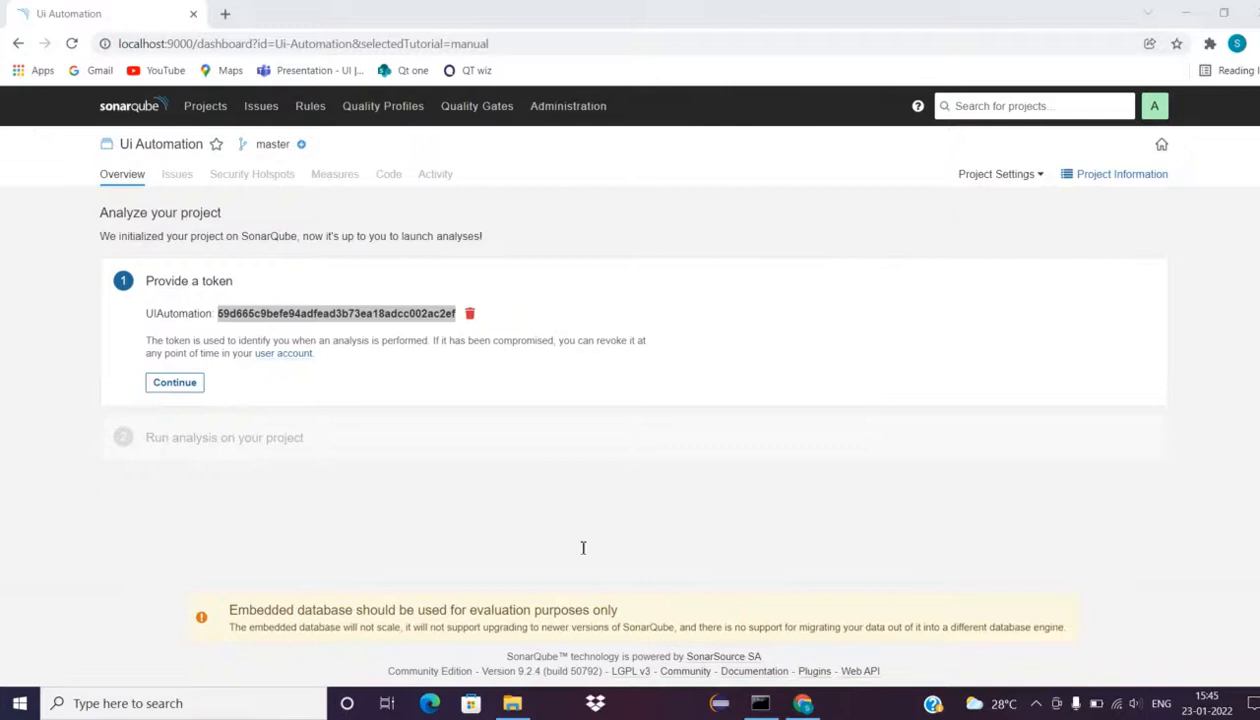
{"action": "key", "text": "ctrl+v"}
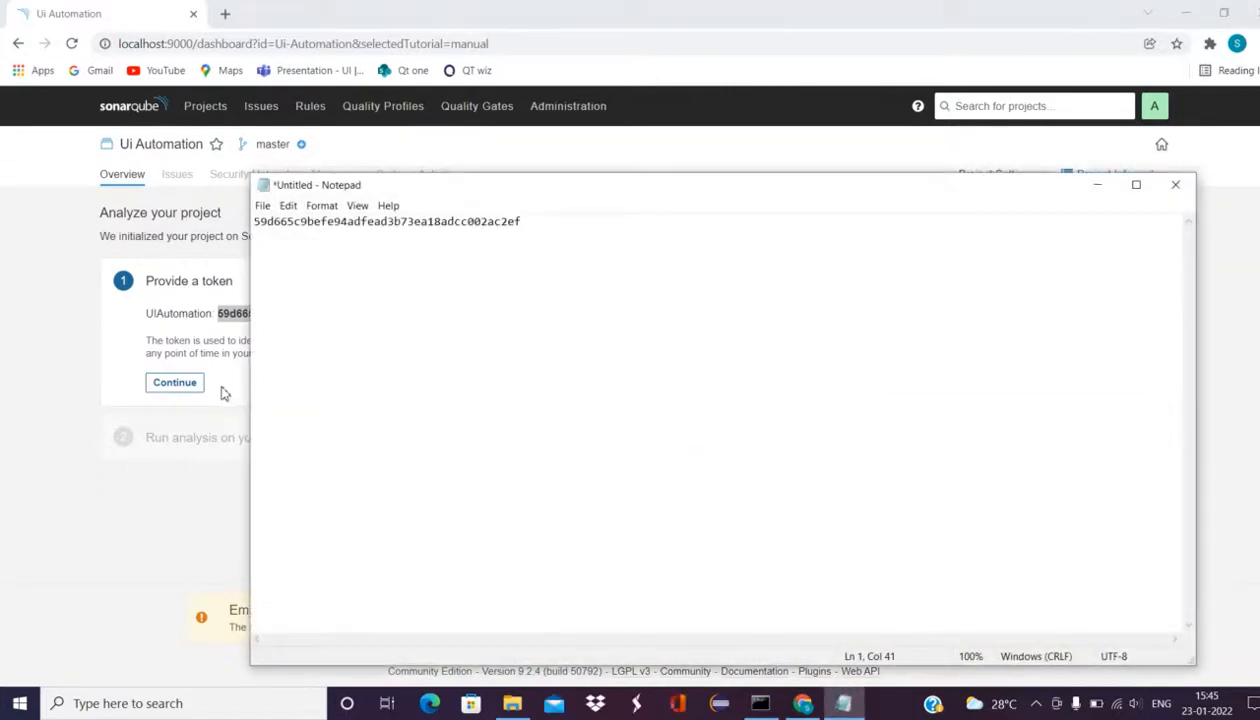
Step: Back in SonarQube, complete the token step and continue to the run-analysis step
{"action": "left_click", "coordinate": [70, 328]}
{"action": "left_click_drag", "start_coordinate": [97, 330], "coordinate": [357, 422]}
{"action": "left_click", "coordinate": [439, 537]}
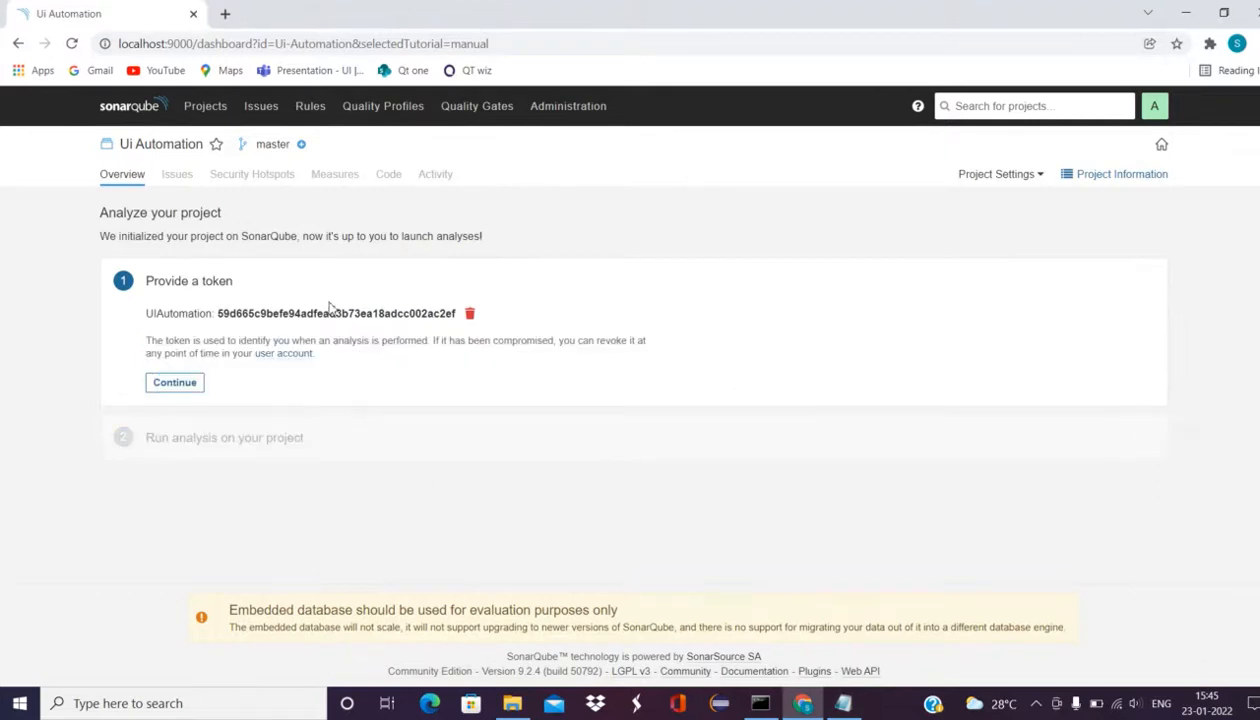
{"action": "left_click", "coordinate": [176, 384]}
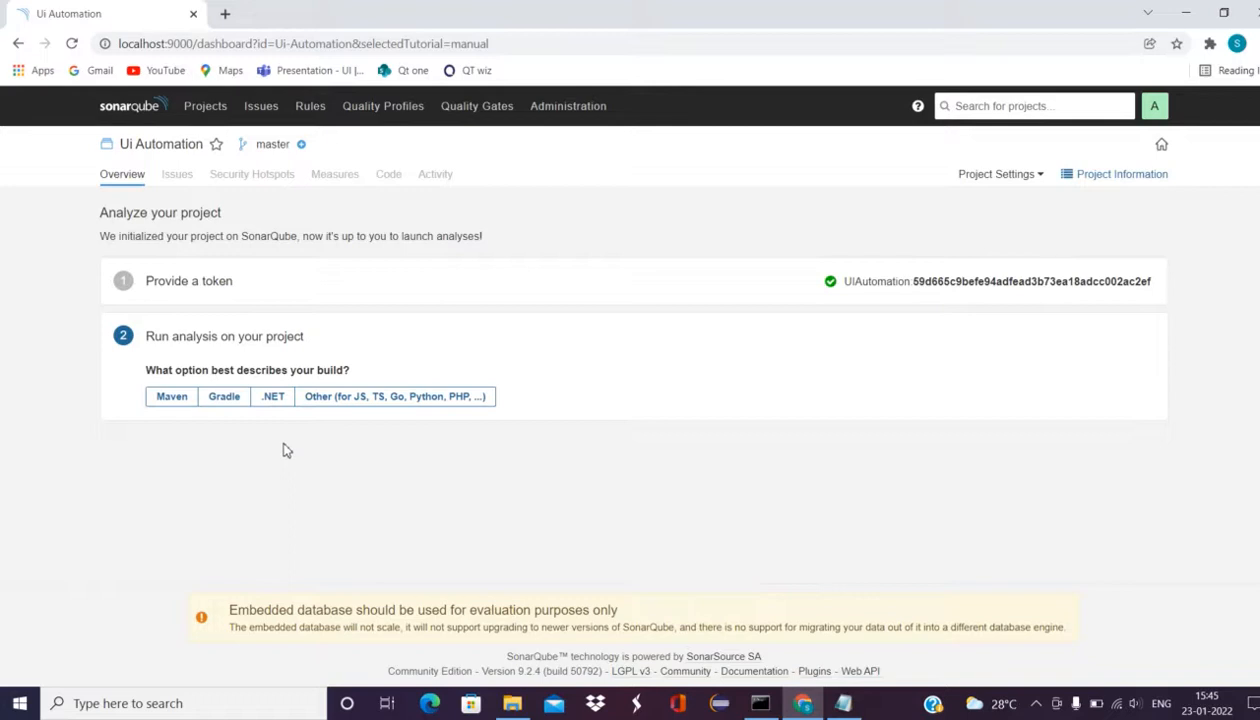
Step: Choose Maven as the build type and select the four-line mvn clean verify sonar:sonar command
{"action": "left_click", "coordinate": [168, 400]}
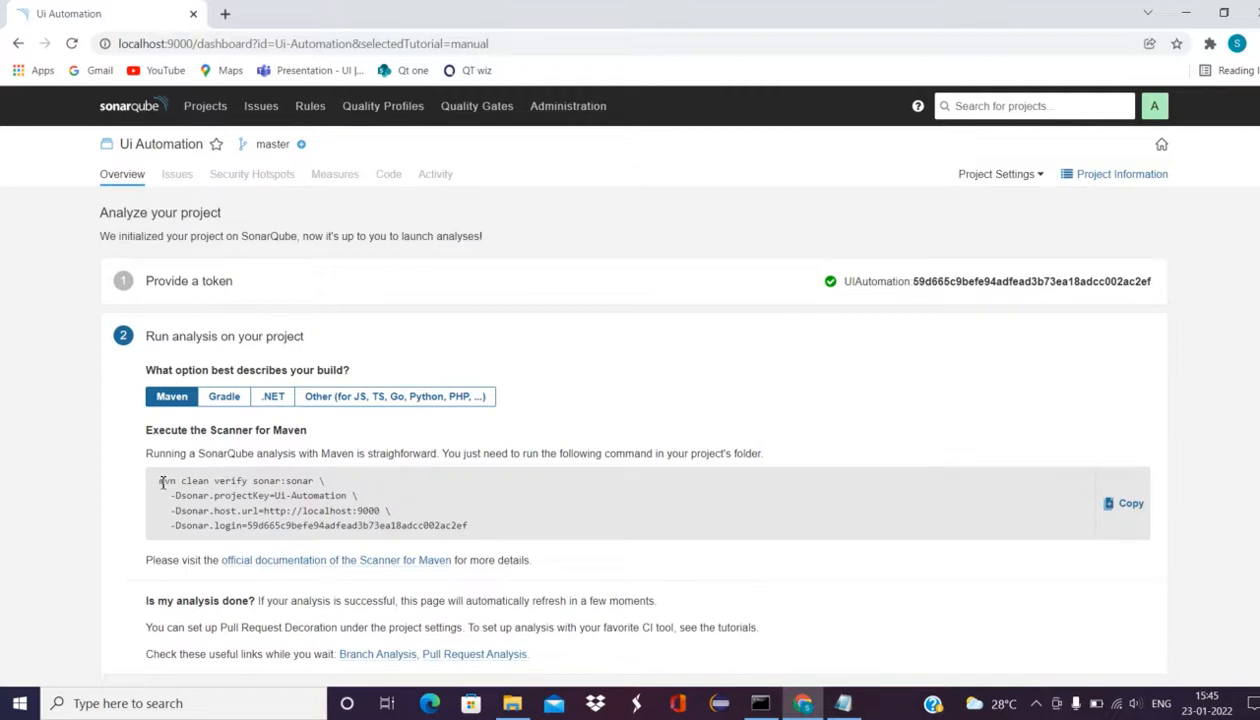
{"action": "left_click_drag", "start_coordinate": [162, 482], "coordinate": [470, 532]}
{"action": "key", "text": "ctrl+c"}
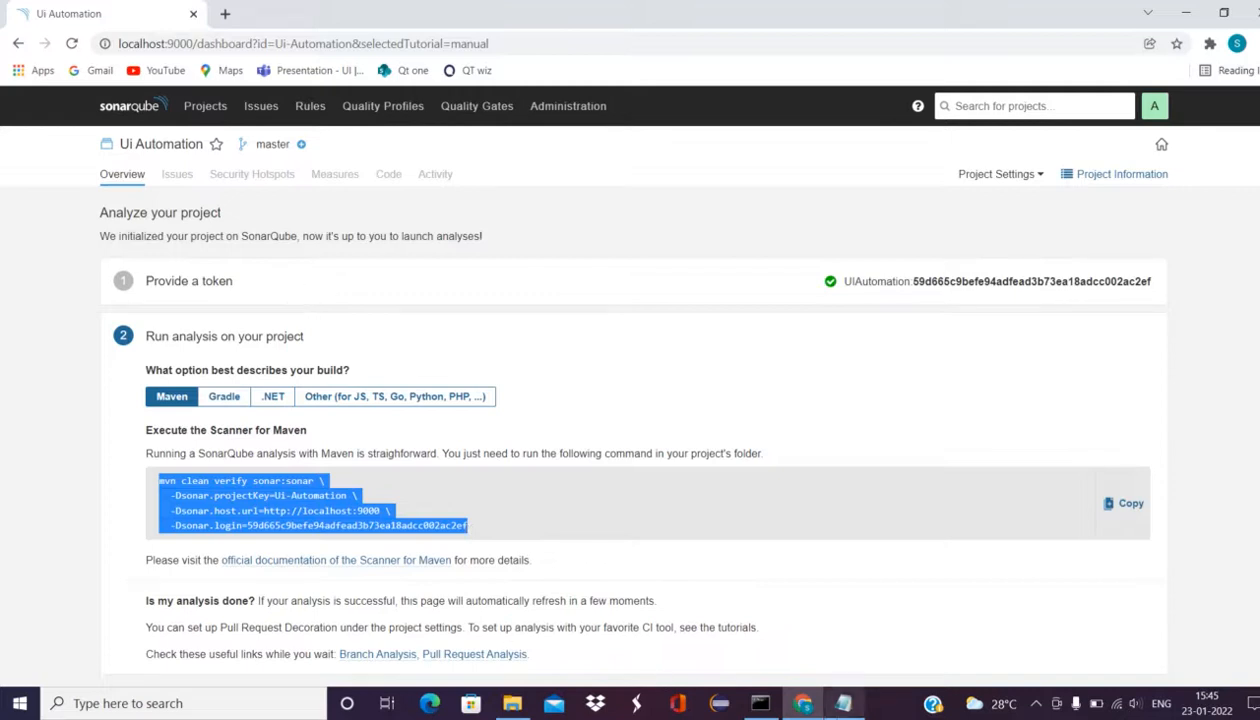
Step: Paste the Maven scan command below the token in Notepad and join its lines into one
{"action": "left_click", "coordinate": [840, 705]}
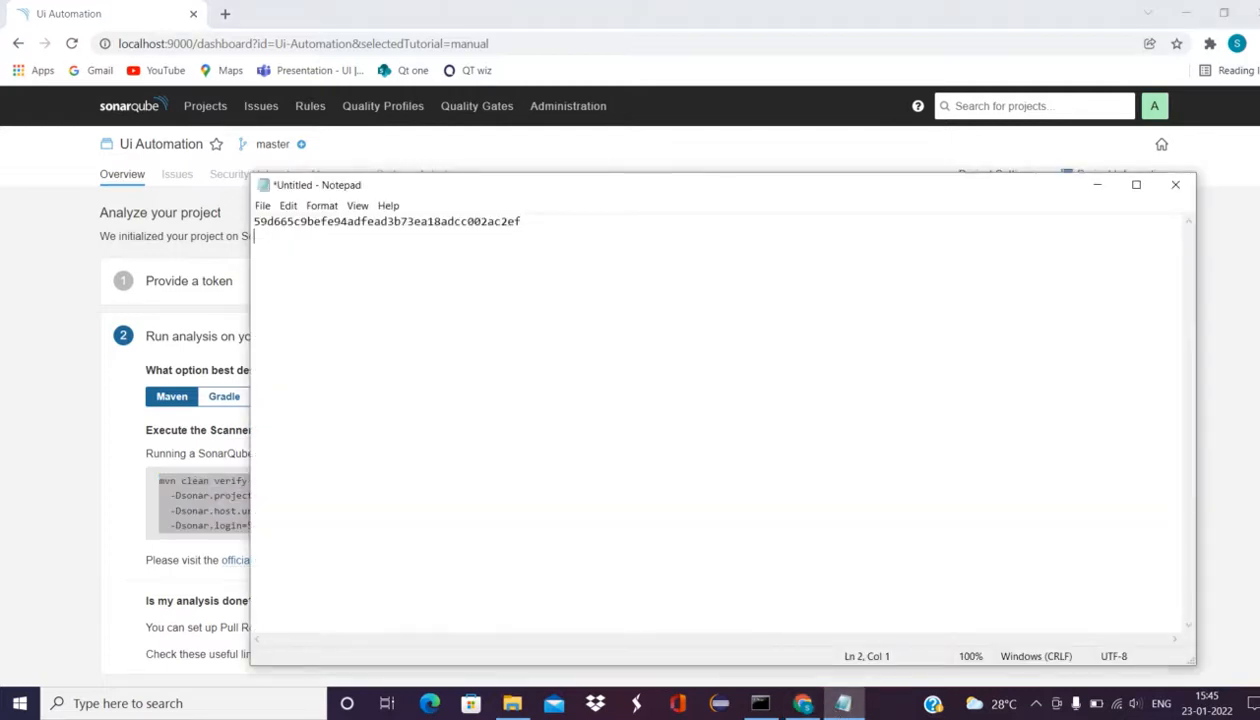
{"action": "key", "text": "ctrl+v"}
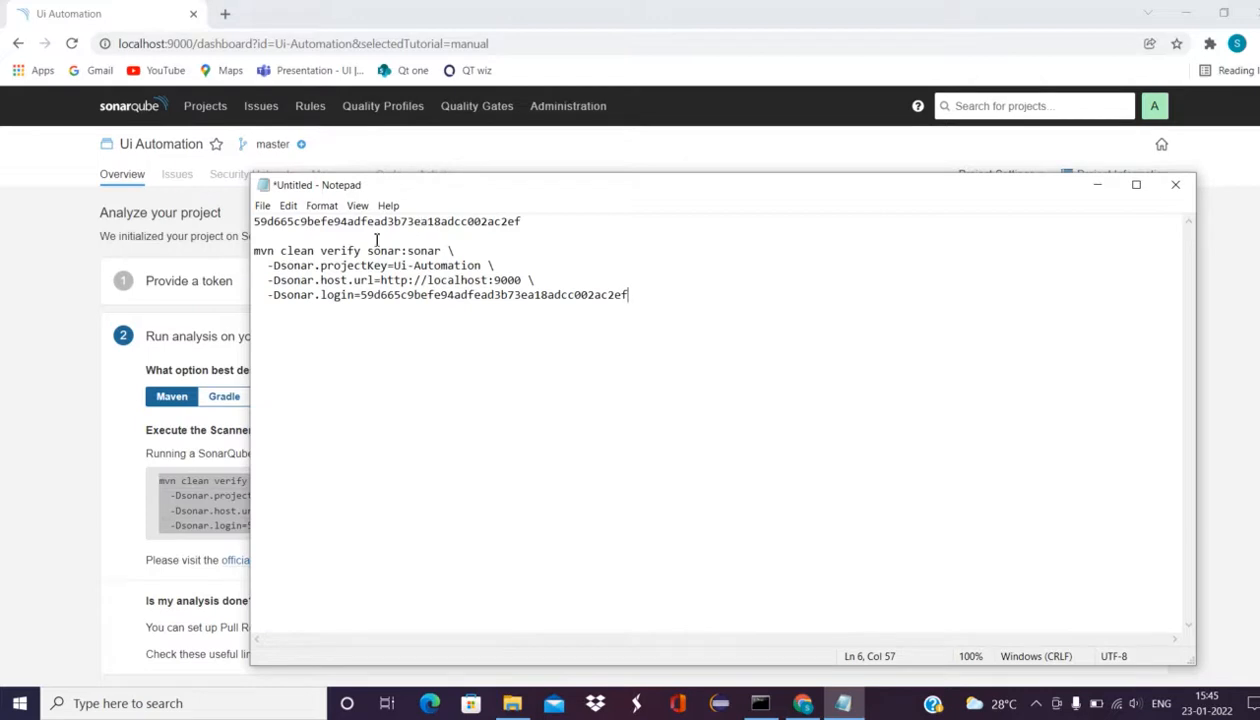
{"action": "key", "text": "BackSpace"}
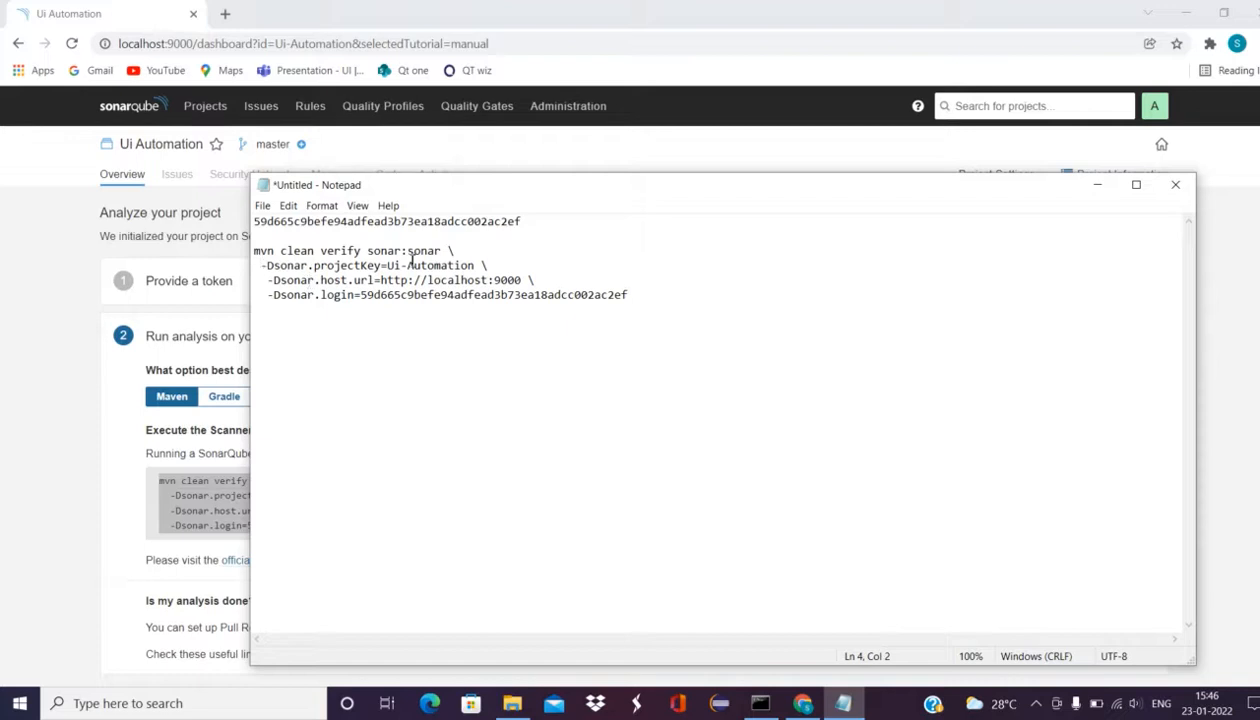
{"action": "key", "text": "BackSpace"}
{"action": "key", "text": "BackSpace"}
{"action": "key", "text": "BackSpace"}
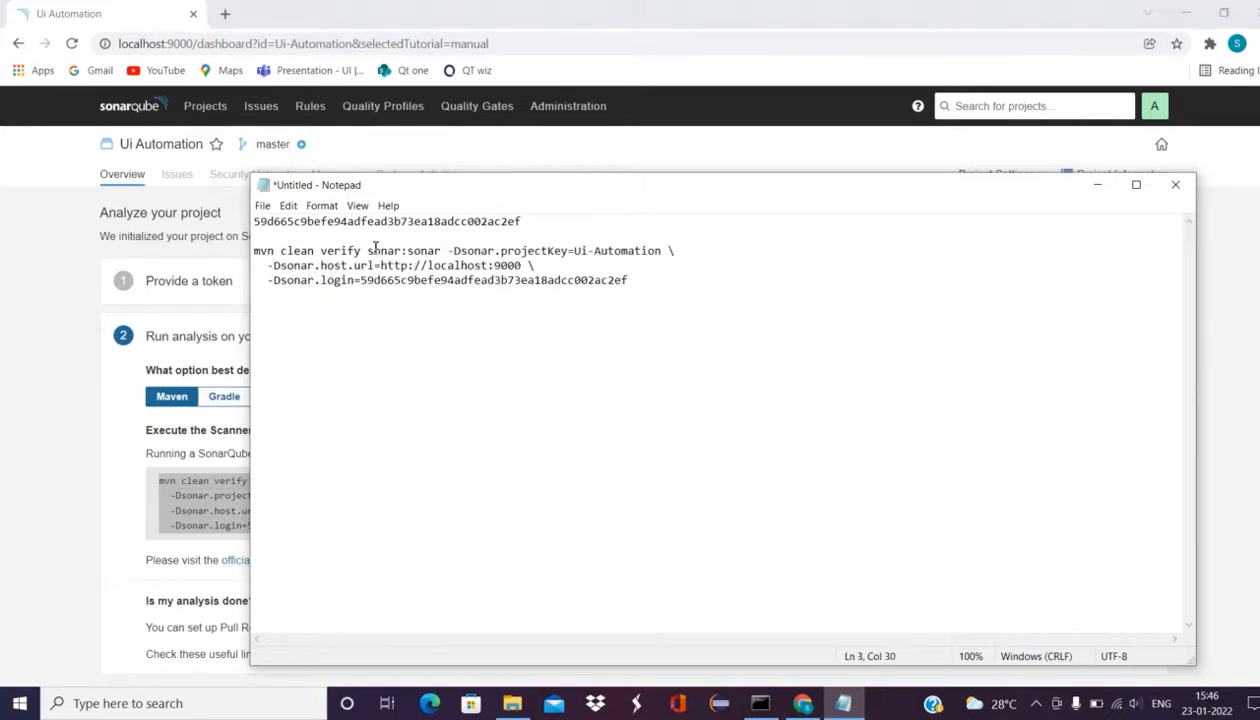
{"action": "key", "text": "BackSpace"}
{"action": "key", "text": "BackSpace"}
{"action": "key", "text": "BackSpace"}
{"action": "left_click", "coordinate": [268, 265]}
{"action": "key", "text": "BackSpace"}
{"action": "key", "text": "BackSpace"}
{"action": "key", "text": "BackSpace"}
{"action": "key", "text": "BackSpace"}
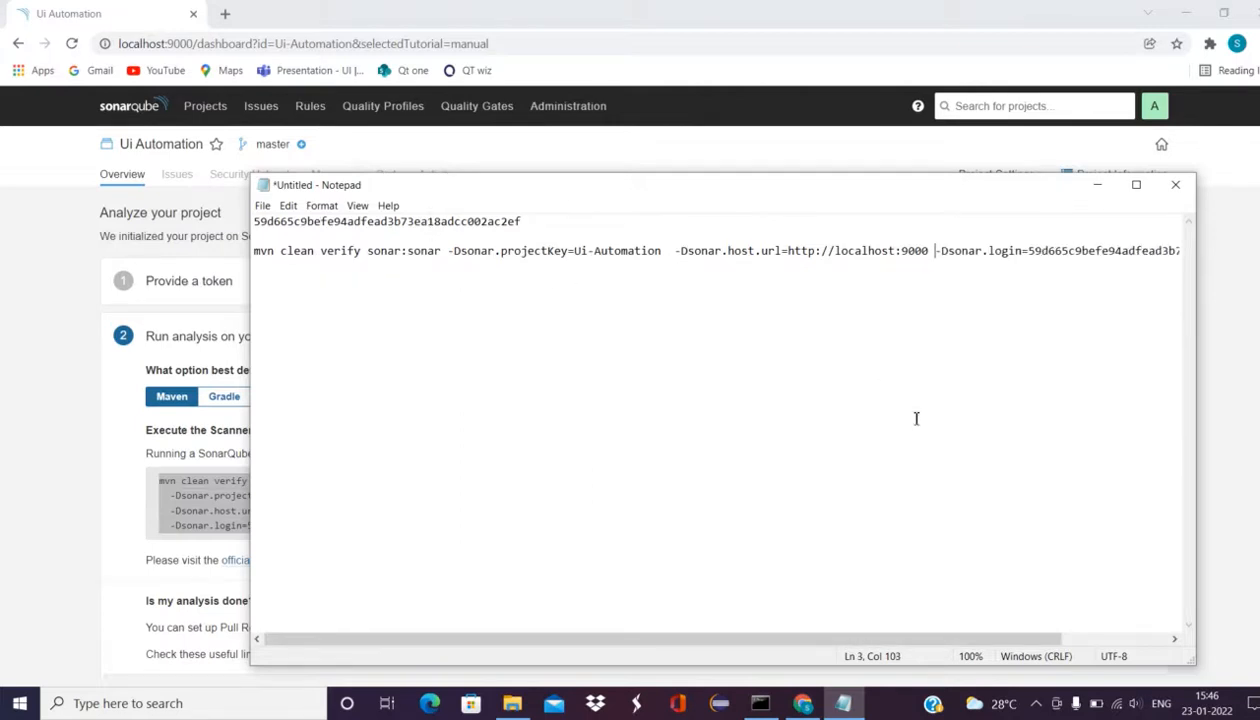
{"action": "left_click_drag", "start_coordinate": [727, 638], "coordinate": [872, 632]}
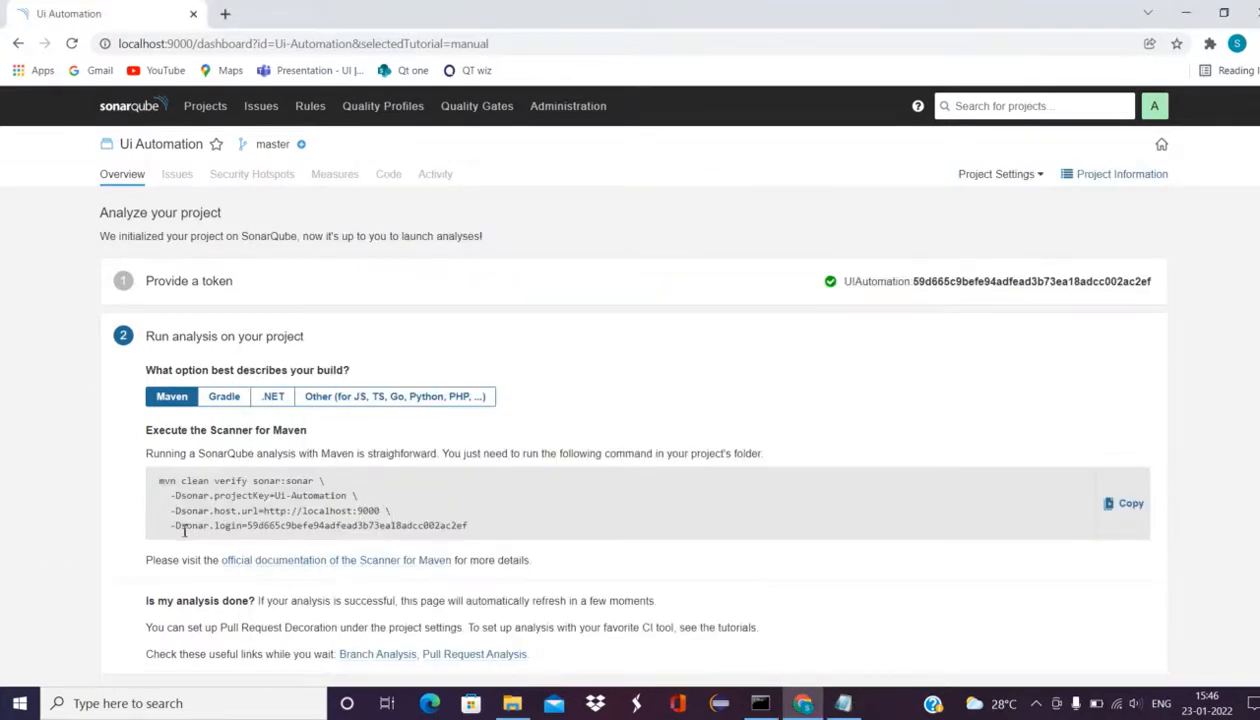
Step: Compare the one-line command against the SonarQube page, then switch to File Explorer
{"action": "left_click", "coordinate": [840, 700]}
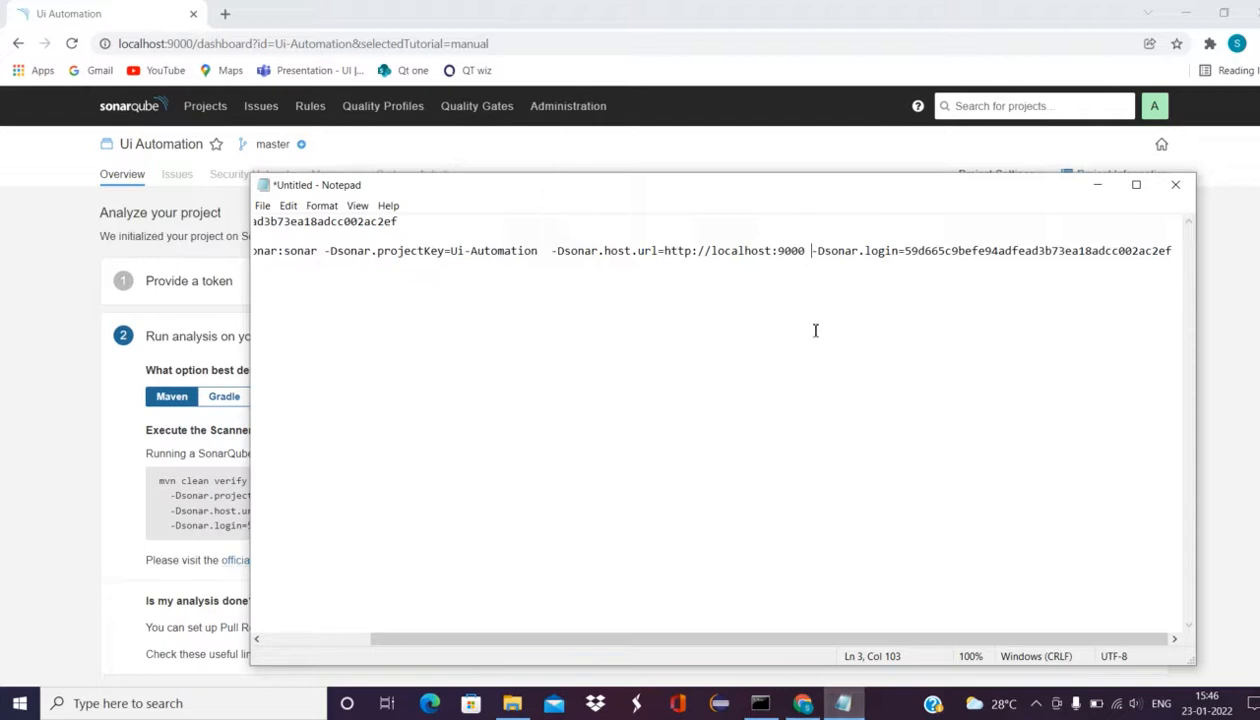
{"action": "left_click", "coordinate": [84, 419]}
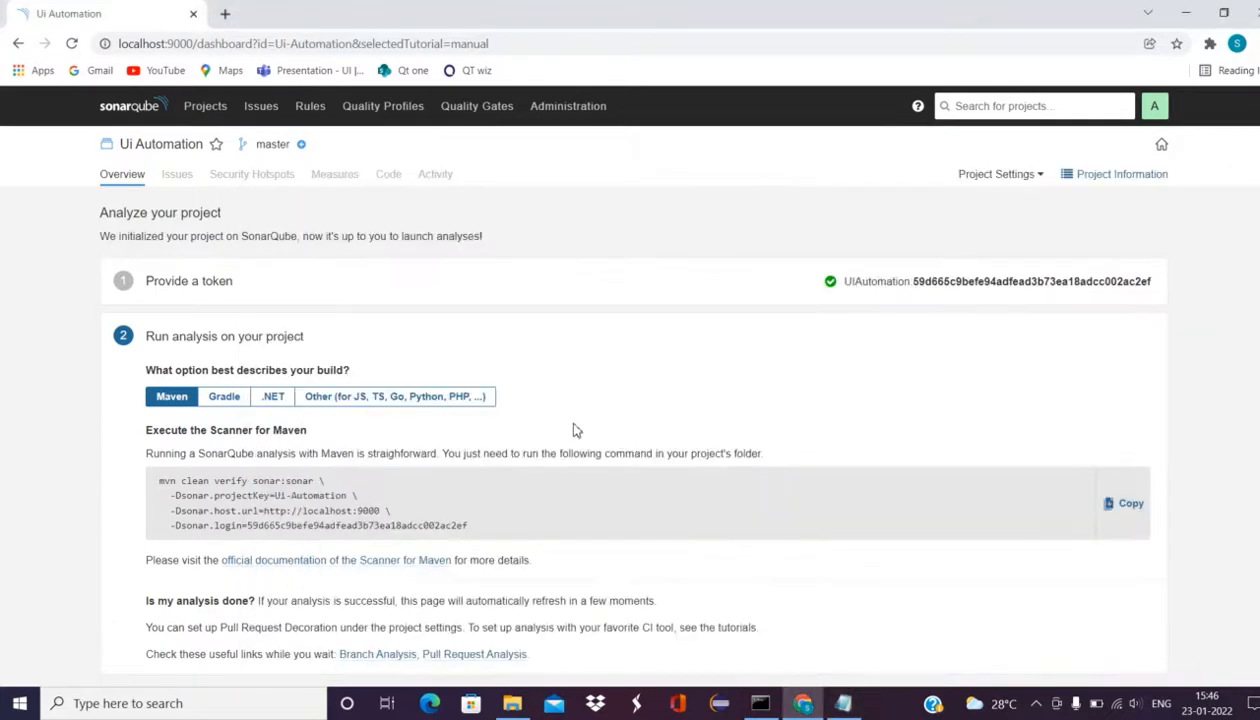
{"action": "scroll", "coordinate": [630, 435], "scroll_direction": "down", "scroll_amount": 2}
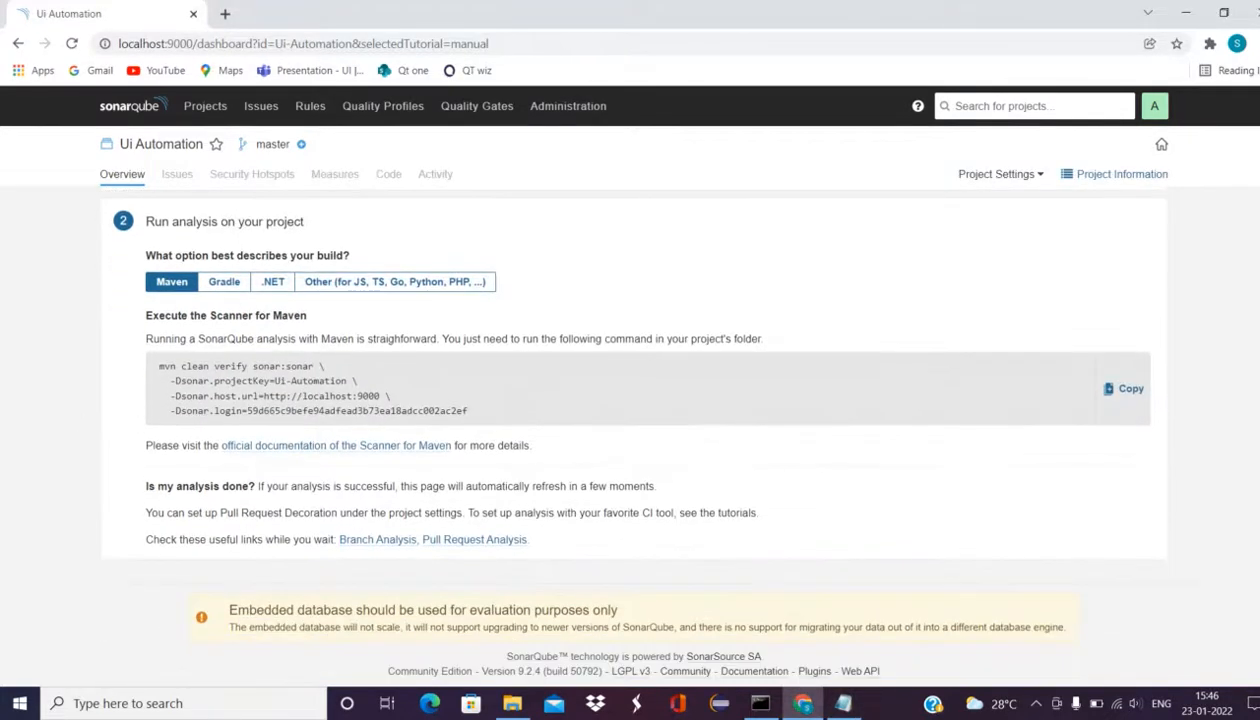
{"action": "scroll", "coordinate": [855, 331], "scroll_direction": "up", "scroll_amount": 2}
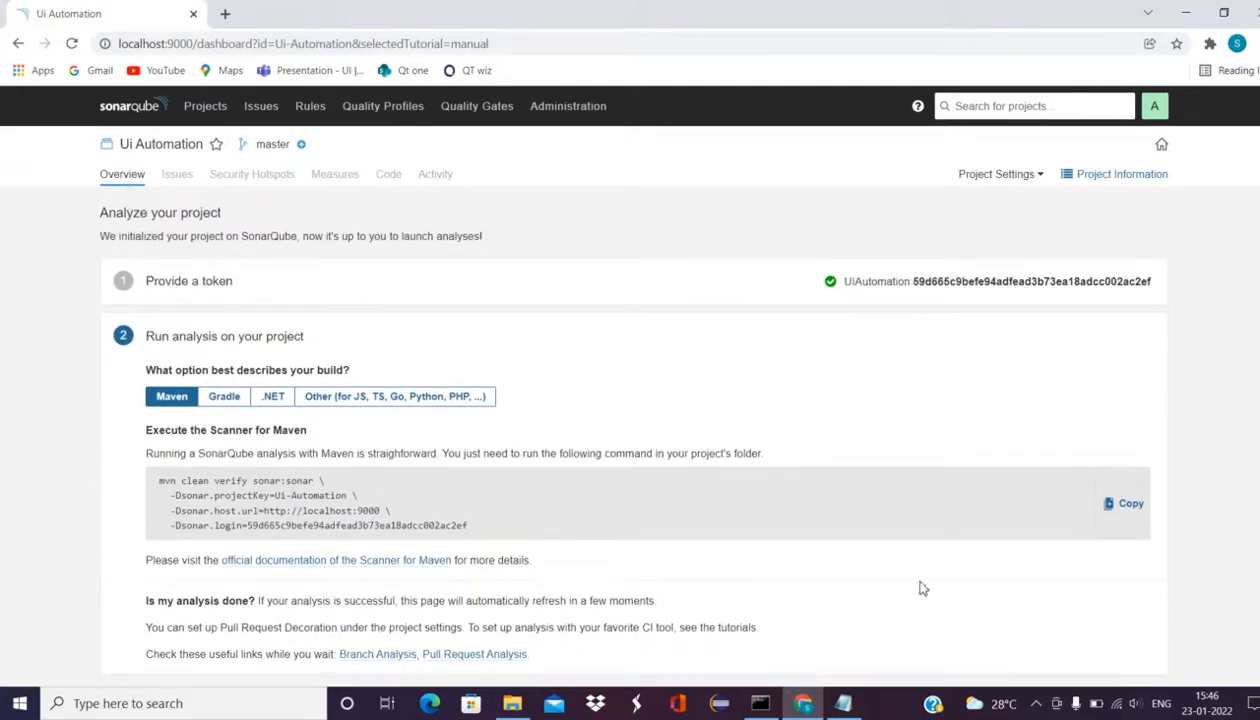
{"action": "left_click", "coordinate": [845, 703]}
{"action": "left_click_drag", "start_coordinate": [661, 641], "coordinate": [459, 620]}
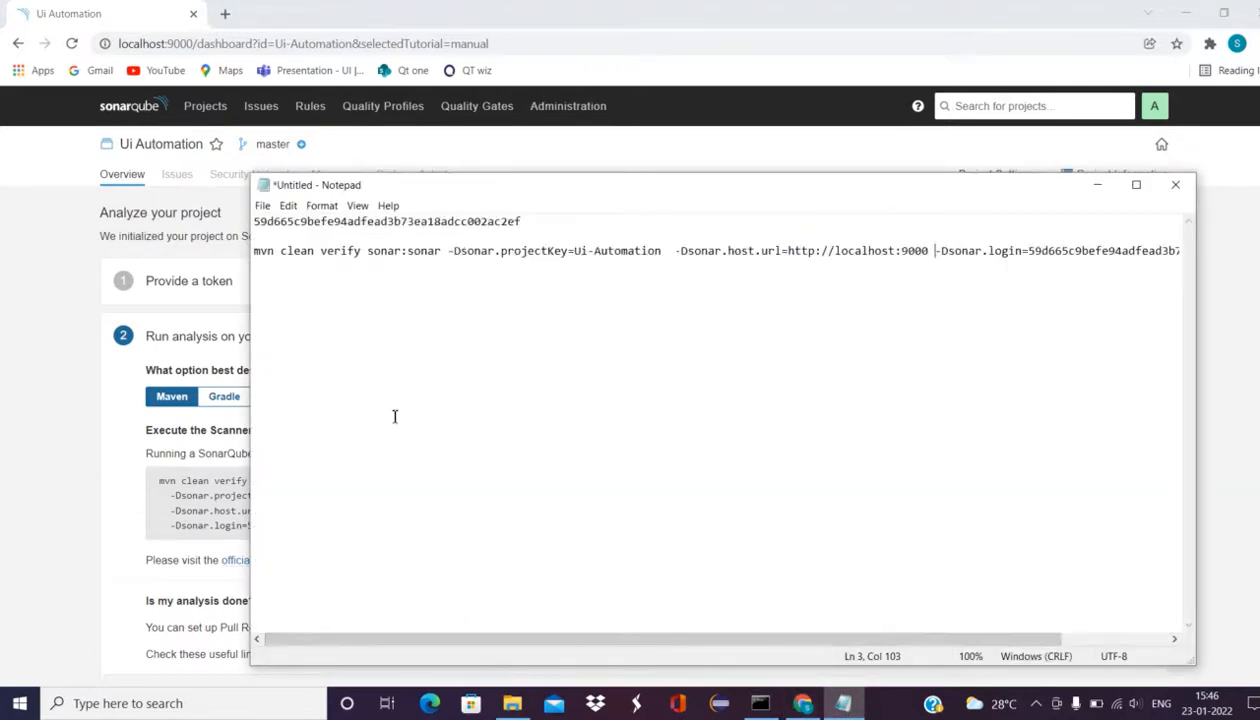
{"action": "key", "text": "alt+Tab"}
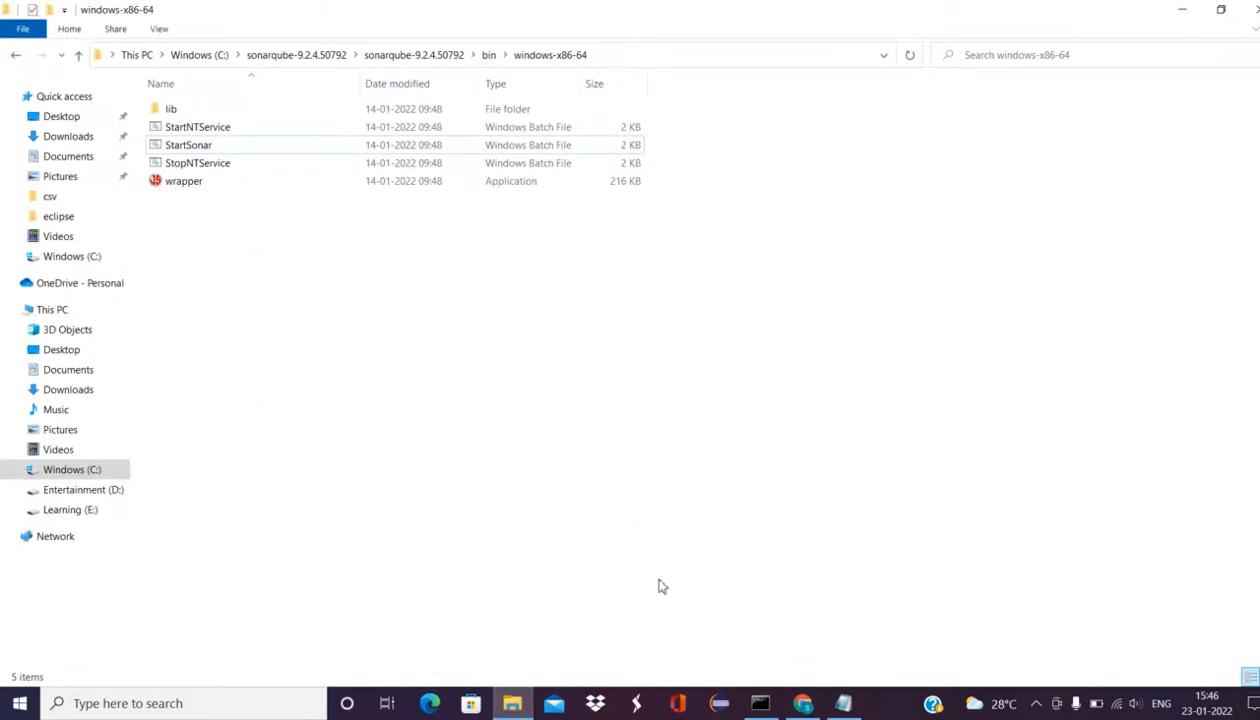
Step: Browse from C:\Users into the eclipse workspace folders looking for the Maven project
{"action": "left_click", "coordinate": [68, 478]}
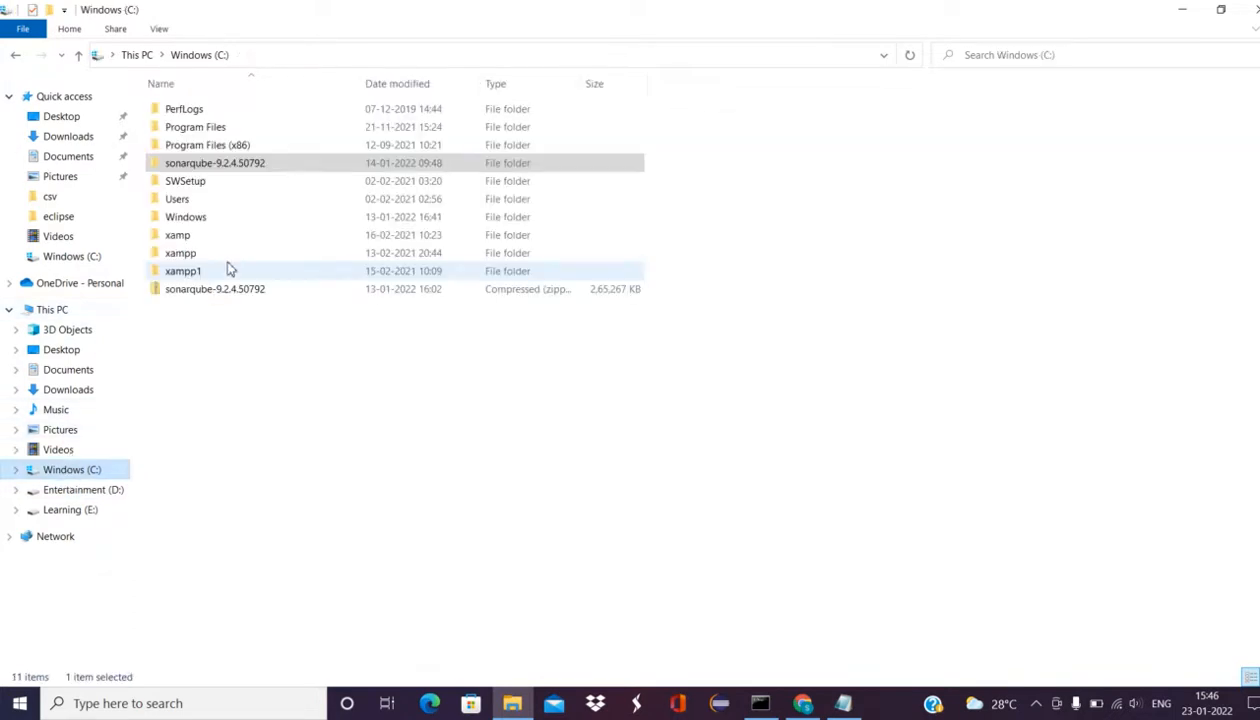
{"action": "double_click", "coordinate": [240, 202]}
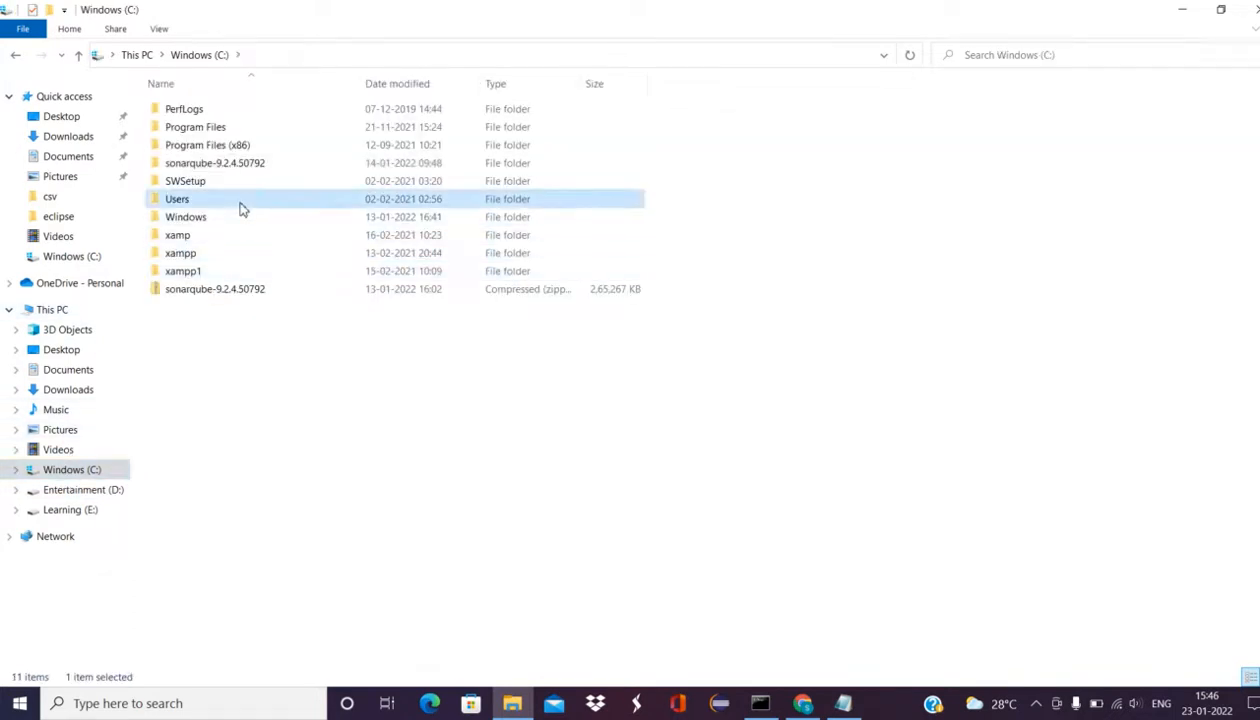
{"action": "double_click", "coordinate": [230, 147]}
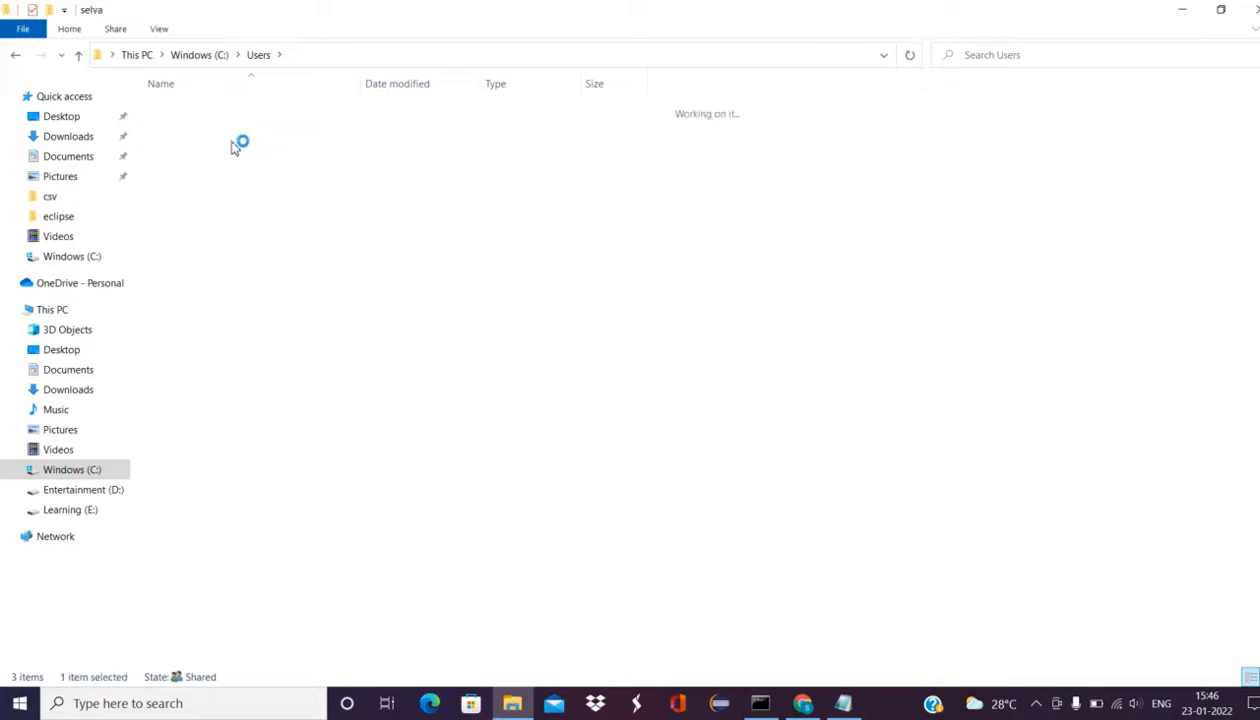
{"action": "double_click", "coordinate": [247, 325]}
{"action": "double_click", "coordinate": [245, 188]}
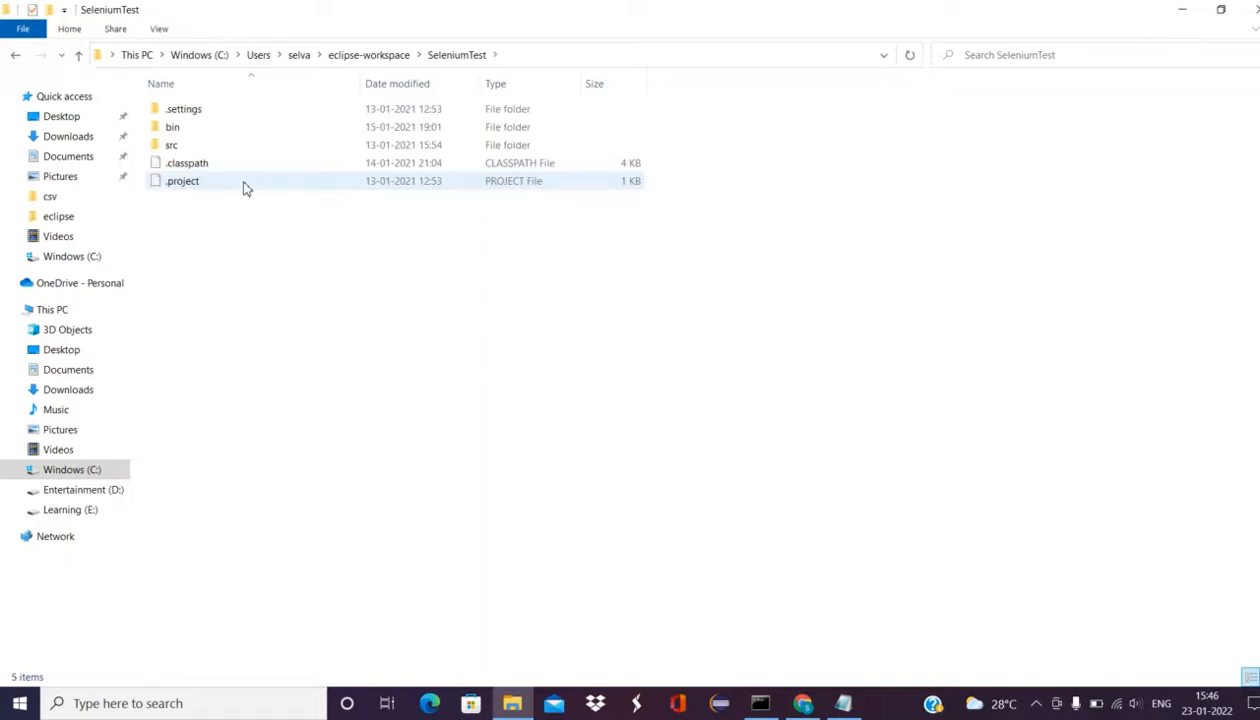
{"action": "key", "text": "alt+Left"}
{"action": "key", "text": "Up"}
{"action": "key", "text": "Up"}
{"action": "key", "text": "Return"}
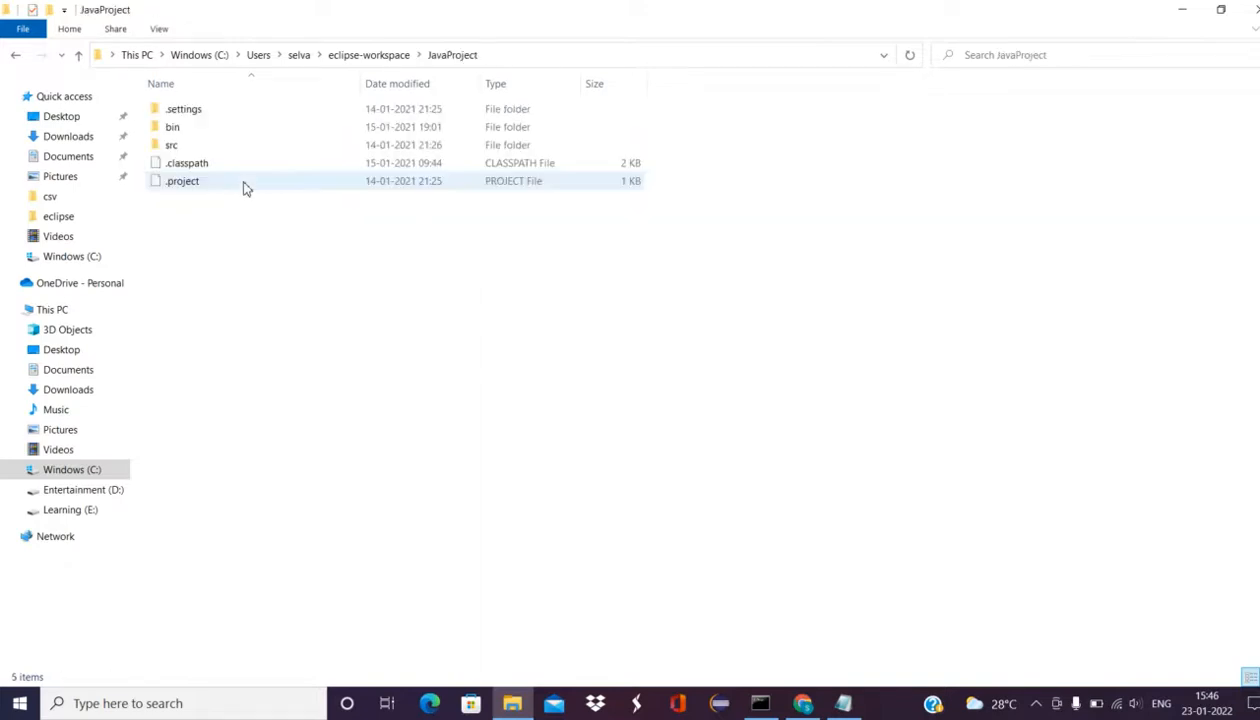
{"action": "key", "text": "alt+Left"}
{"action": "key", "text": "Up"}
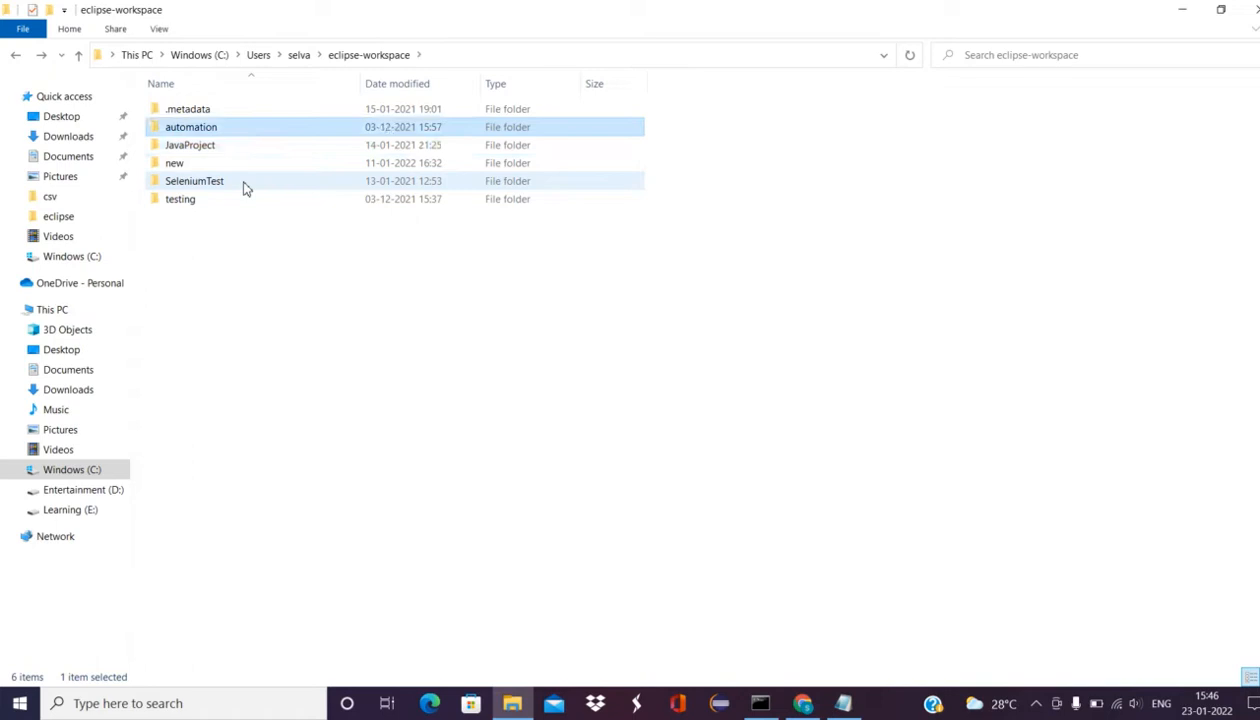
{"action": "key", "text": "Return"}
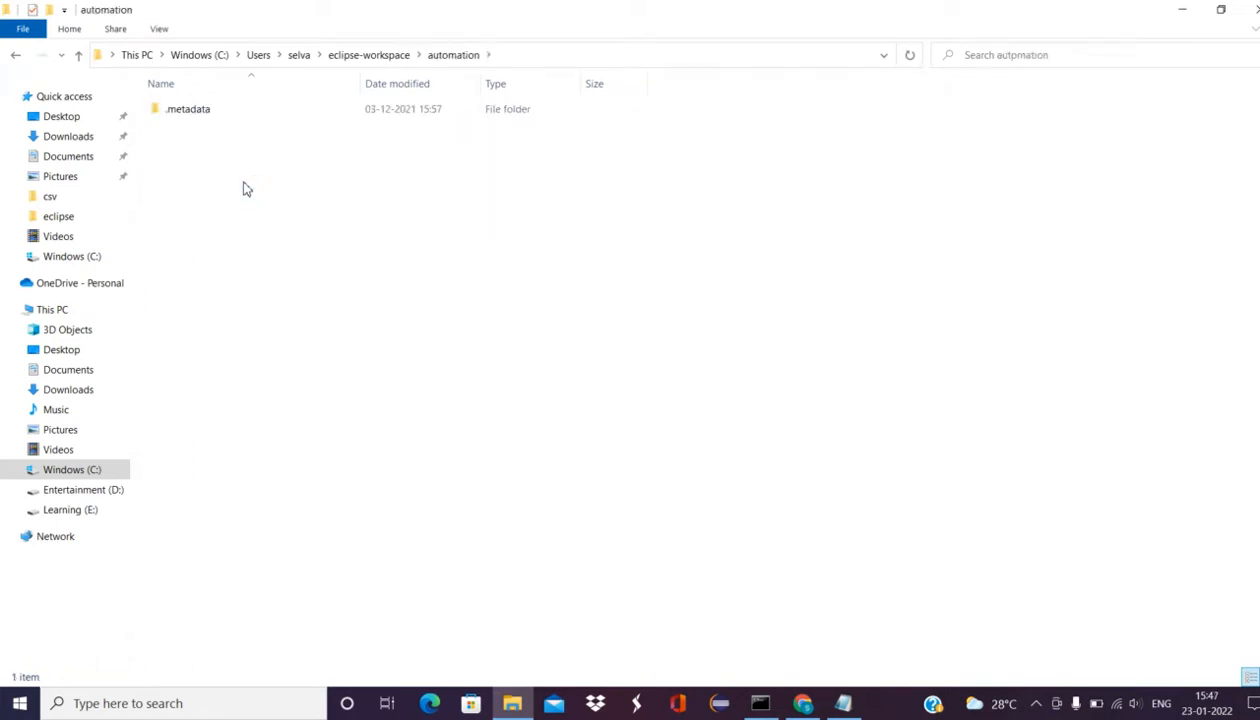
{"action": "key", "text": "alt+Left"}
{"action": "key", "text": "alt+Left"}
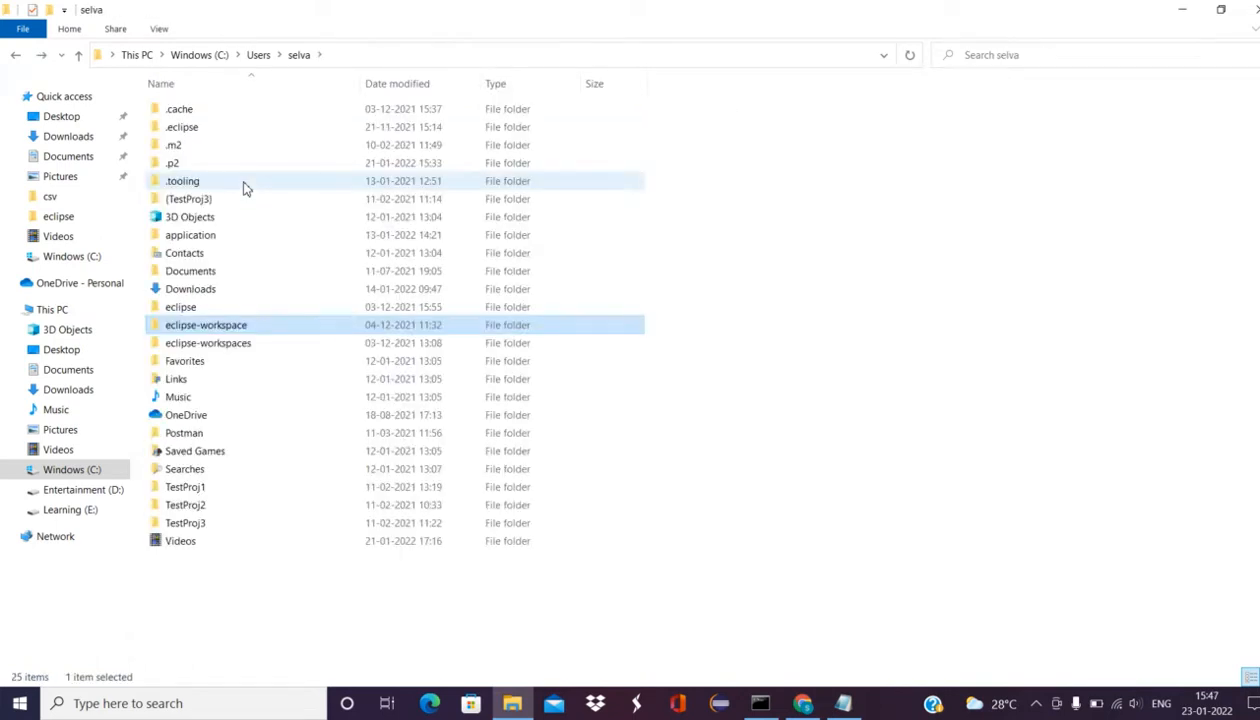
{"action": "key", "text": "Down"}
{"action": "key", "text": "Return"}
{"action": "key", "text": "Down"}
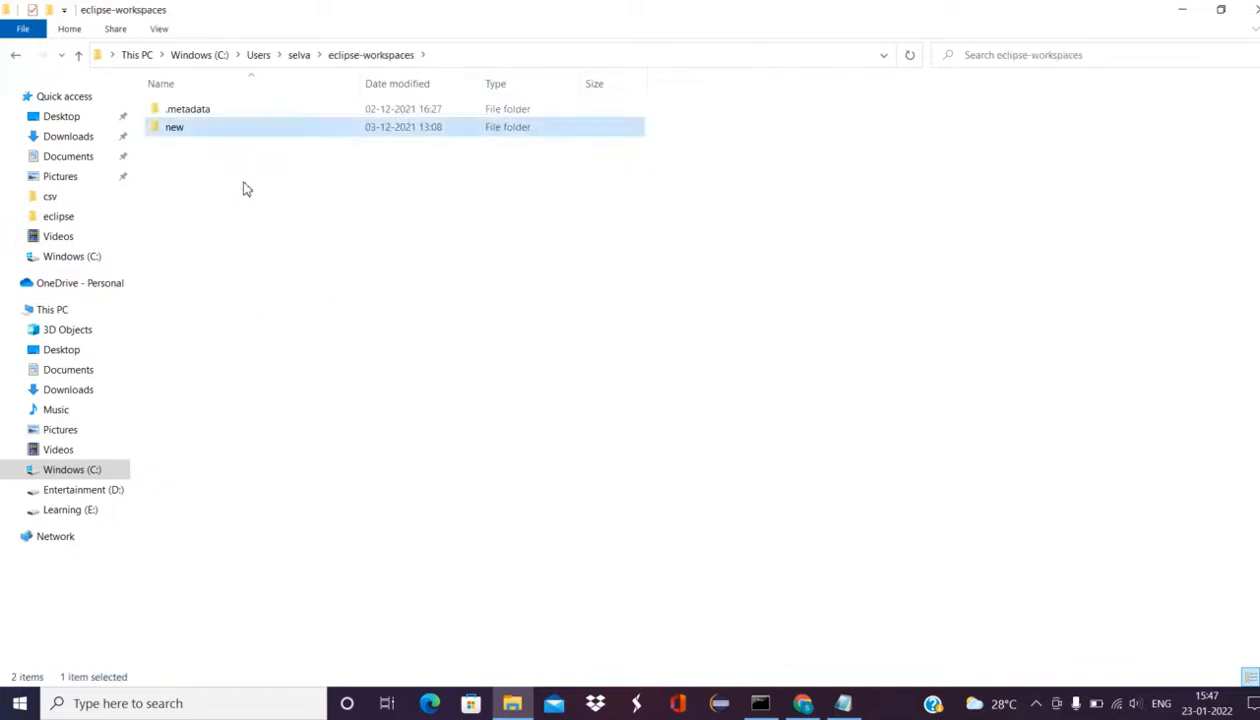
{"action": "key", "text": "Return"}
{"action": "key", "text": "Down"}
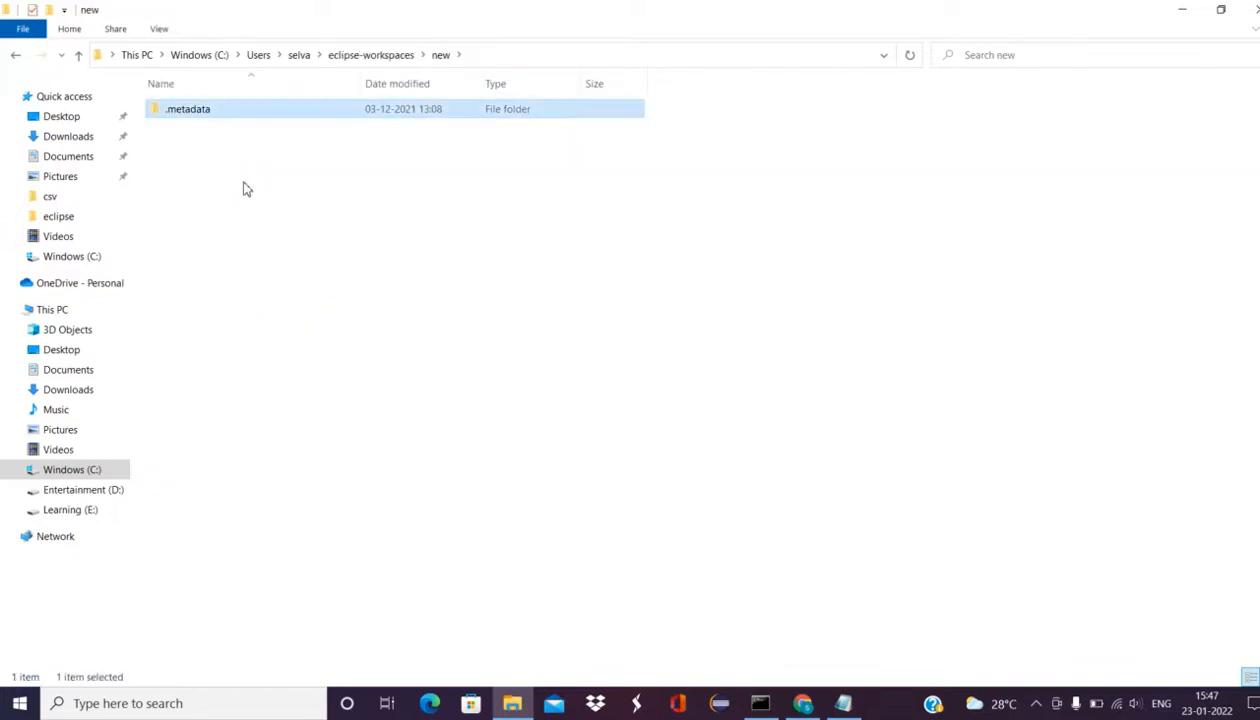
{"action": "key", "text": "alt+Left"}
{"action": "key", "text": "alt+Left"}
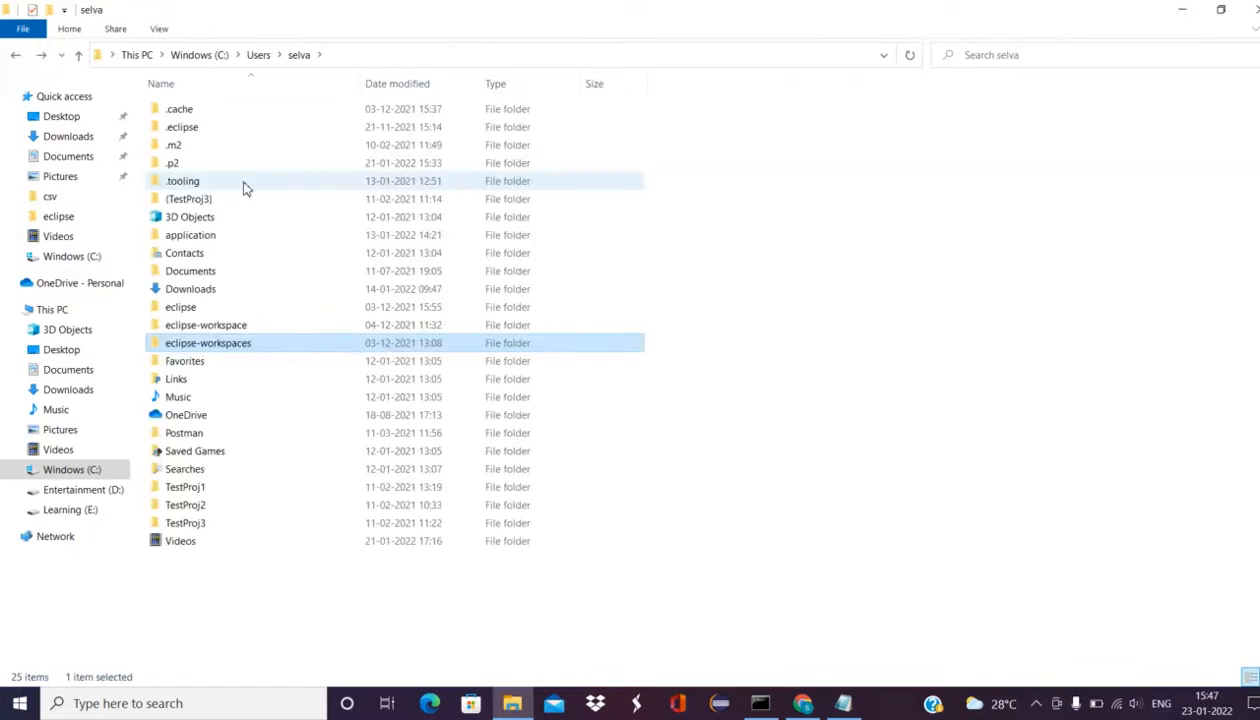
Step: Open the TestAutomation project folder under eclipse-workspace\new
{"action": "left_click", "coordinate": [245, 328]}
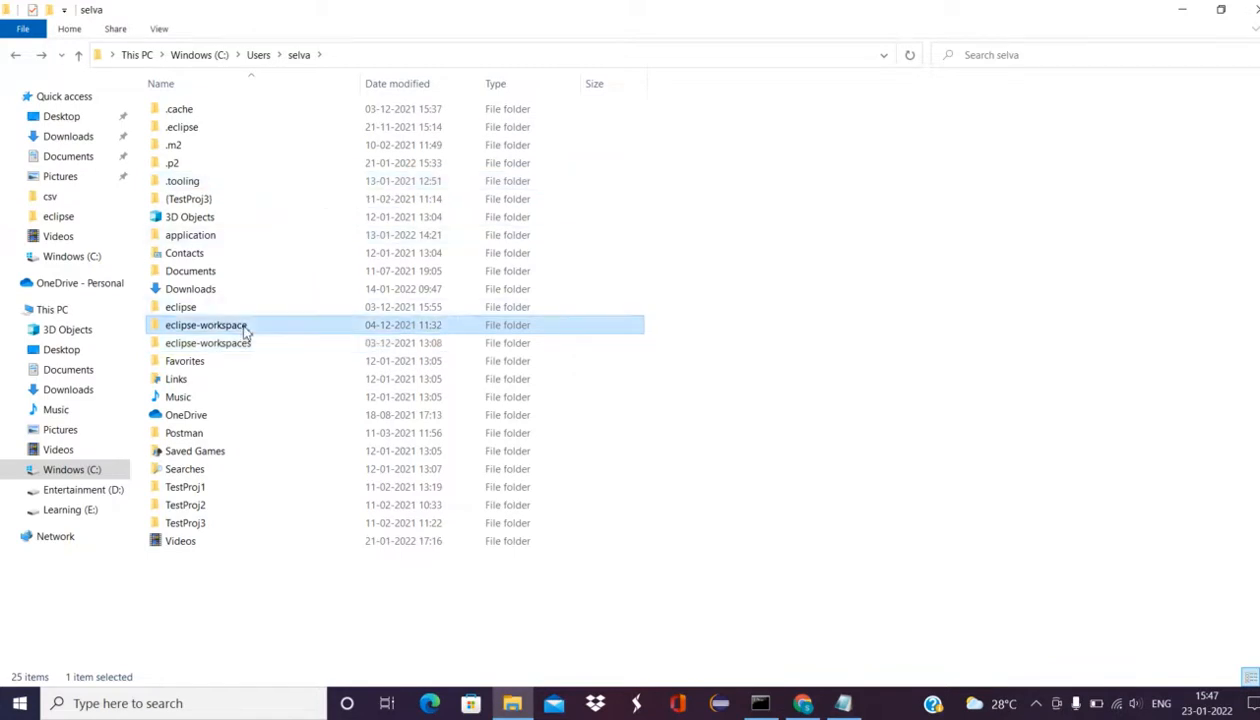
{"action": "double_click", "coordinate": [245, 328]}
{"action": "double_click", "coordinate": [200, 168]}
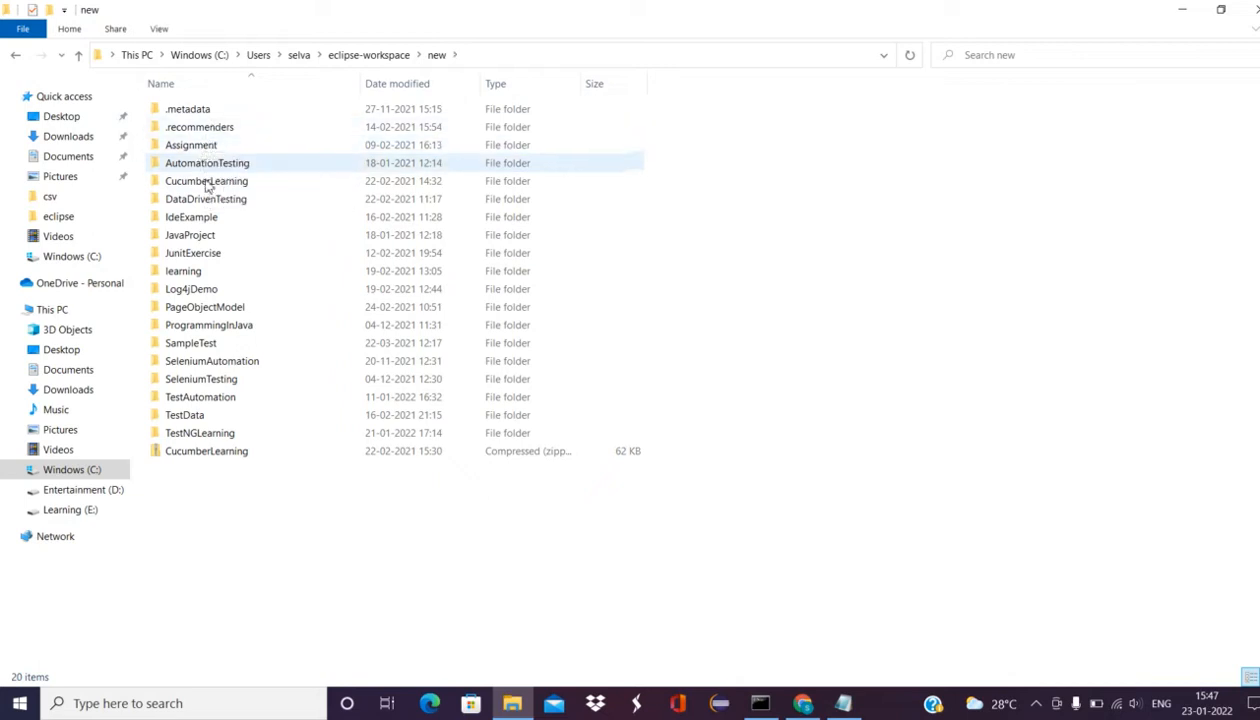
{"action": "left_click", "coordinate": [228, 399]}
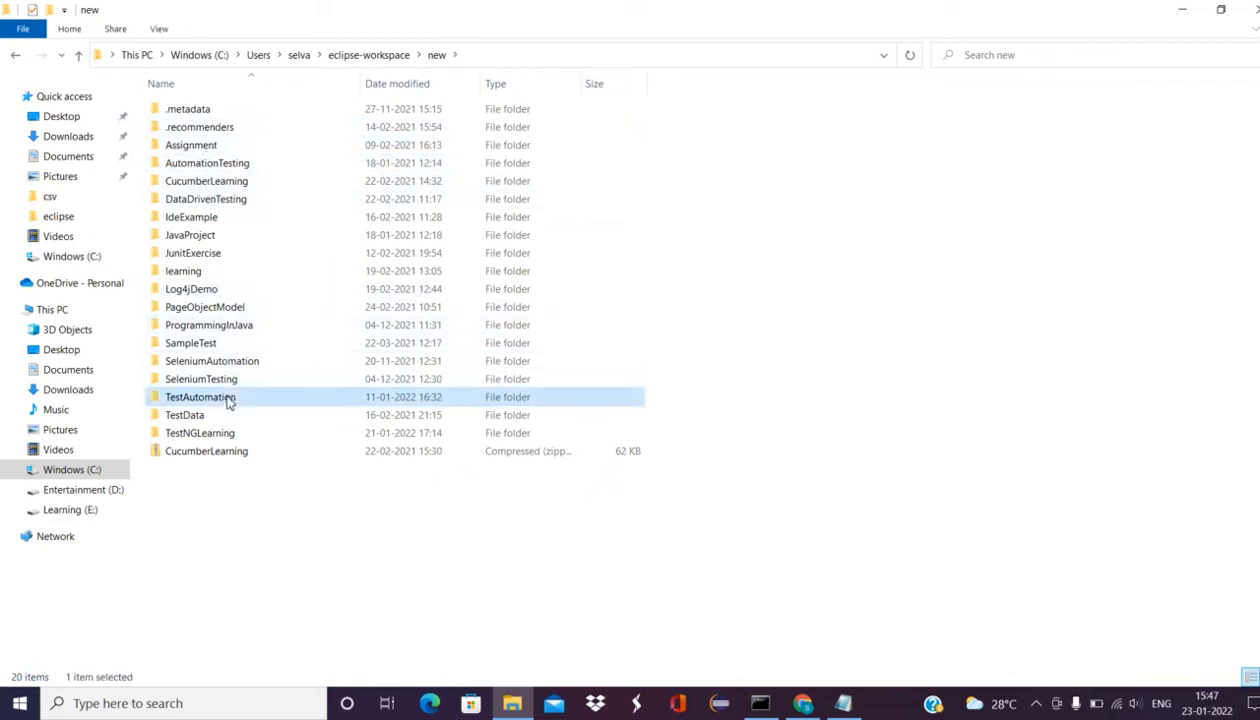
{"action": "double_click", "coordinate": [228, 399]}
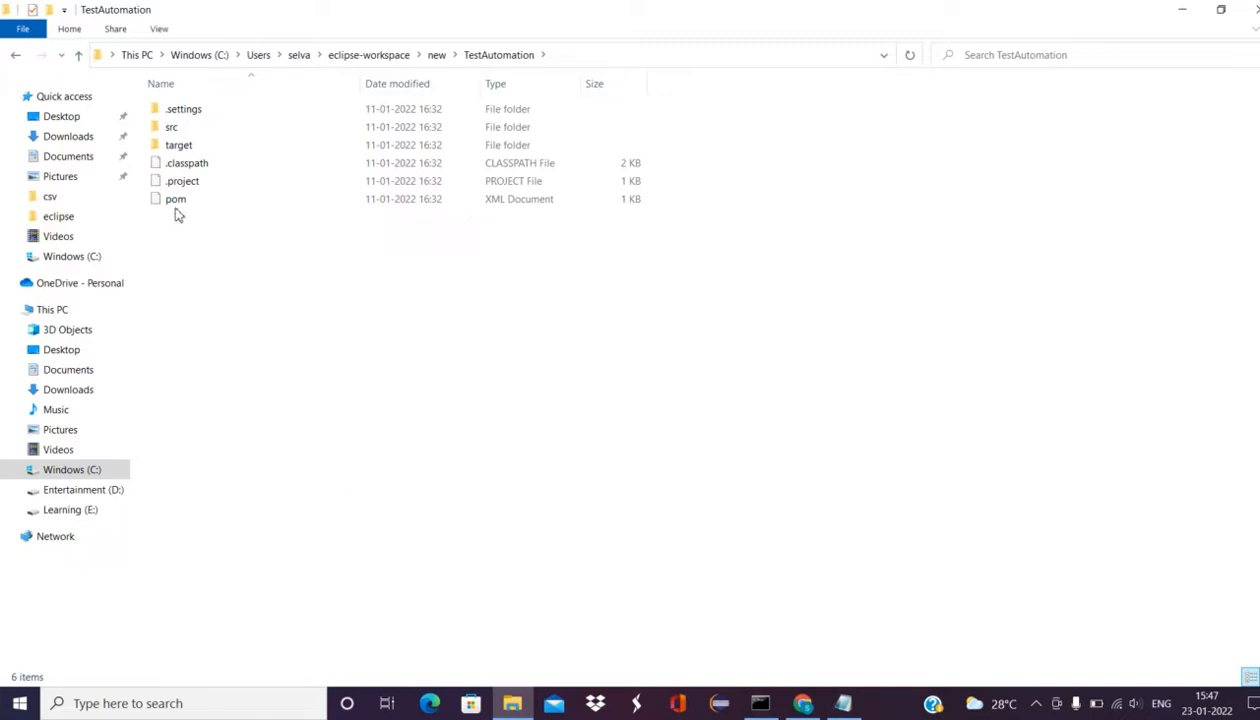
{"action": "left_click", "coordinate": [613, 57]}
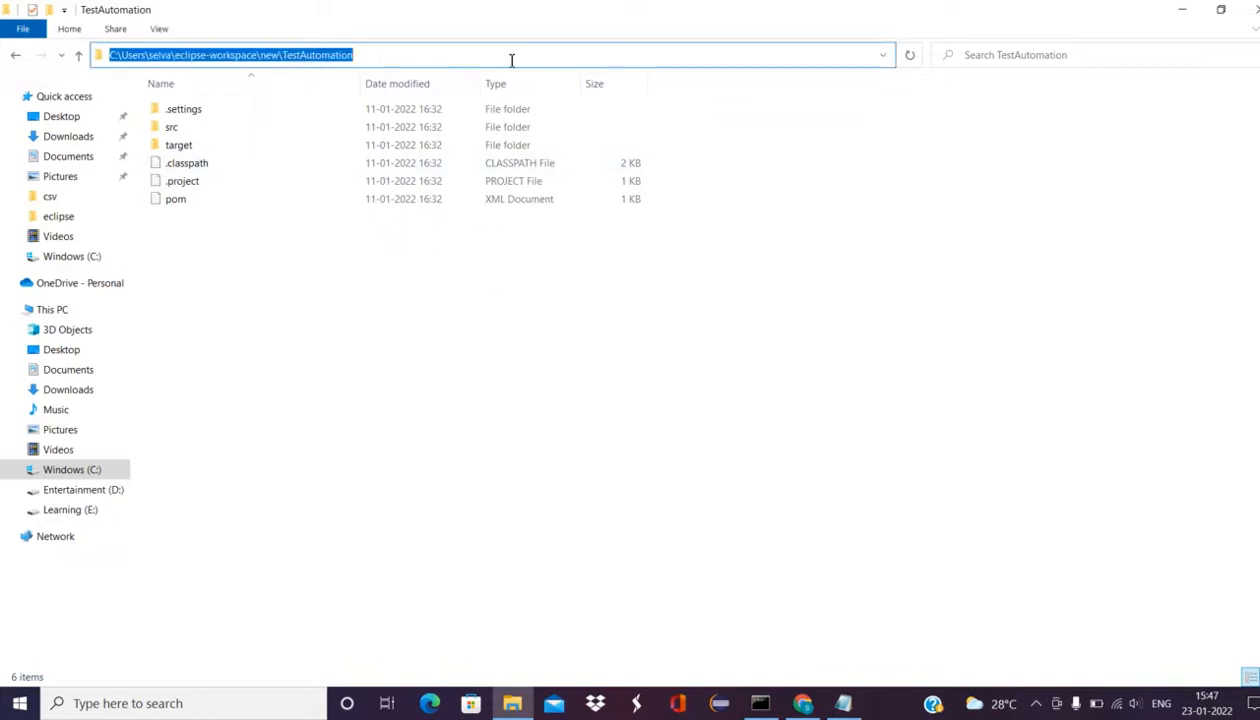
Step: Open a Command Prompt in the TestAutomation folder with cmd
{"action": "type", "text": "cmd"}
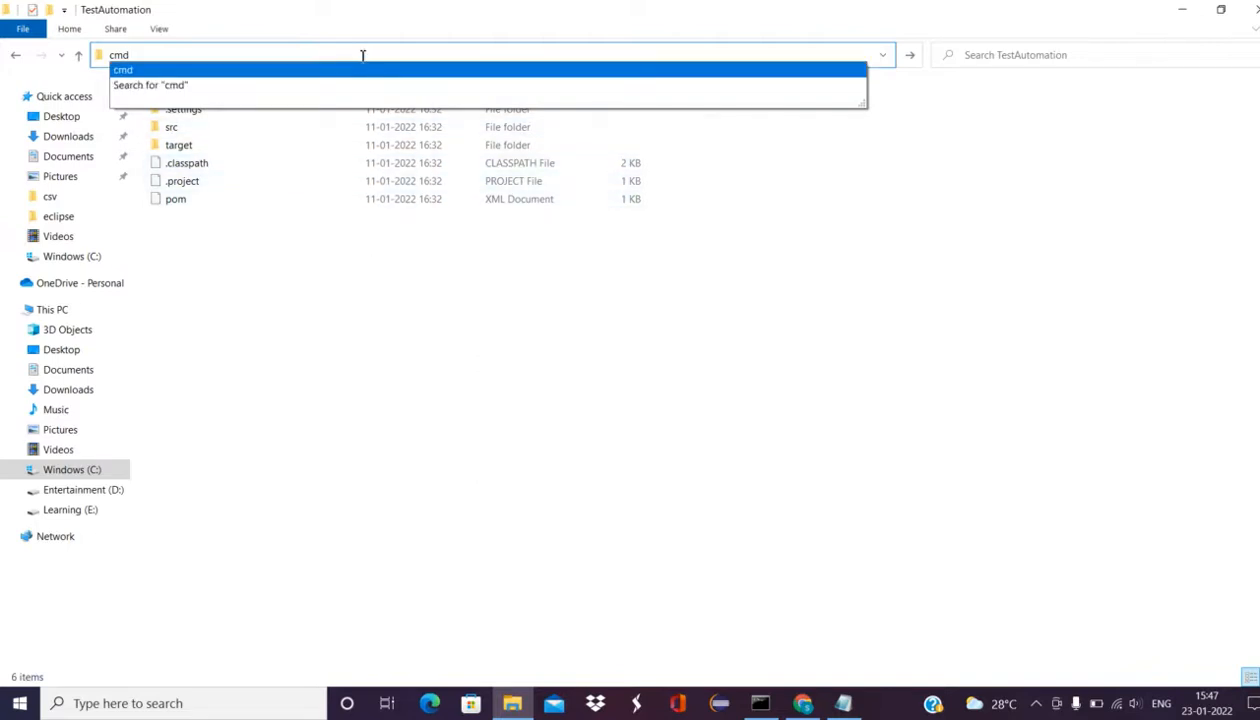
{"action": "key", "text": "Return"}
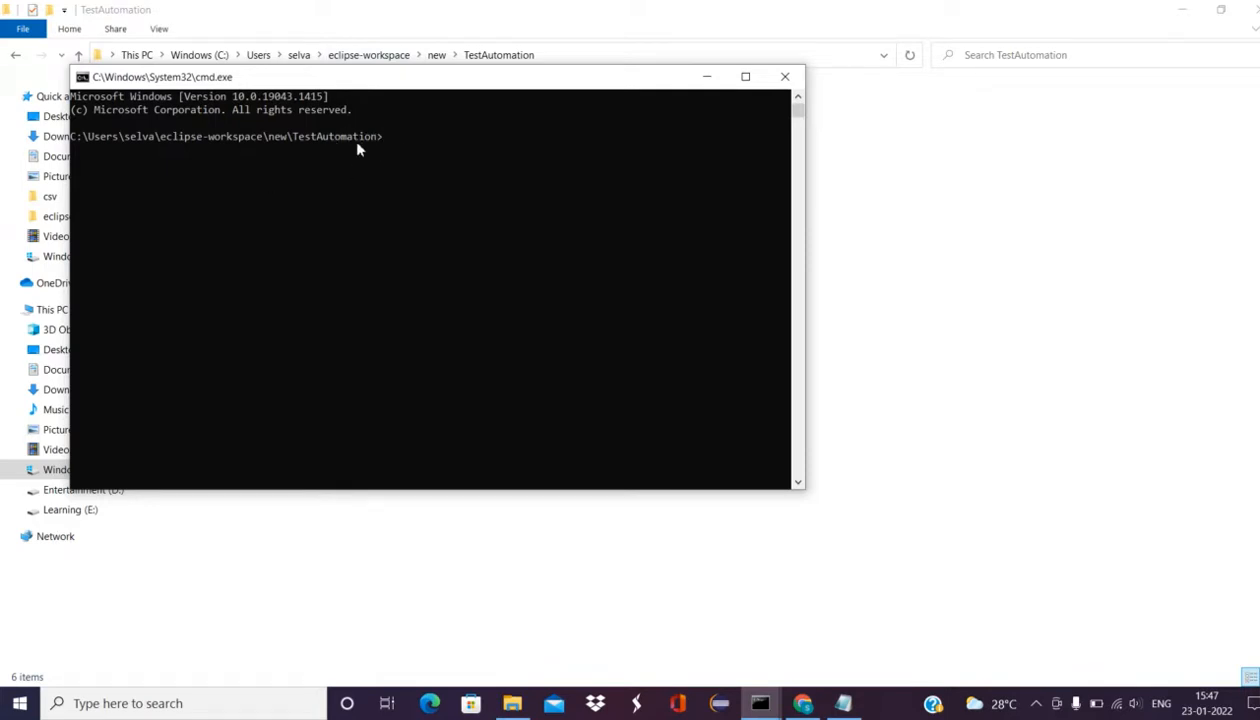
{"action": "left_click", "coordinate": [828, 305]}
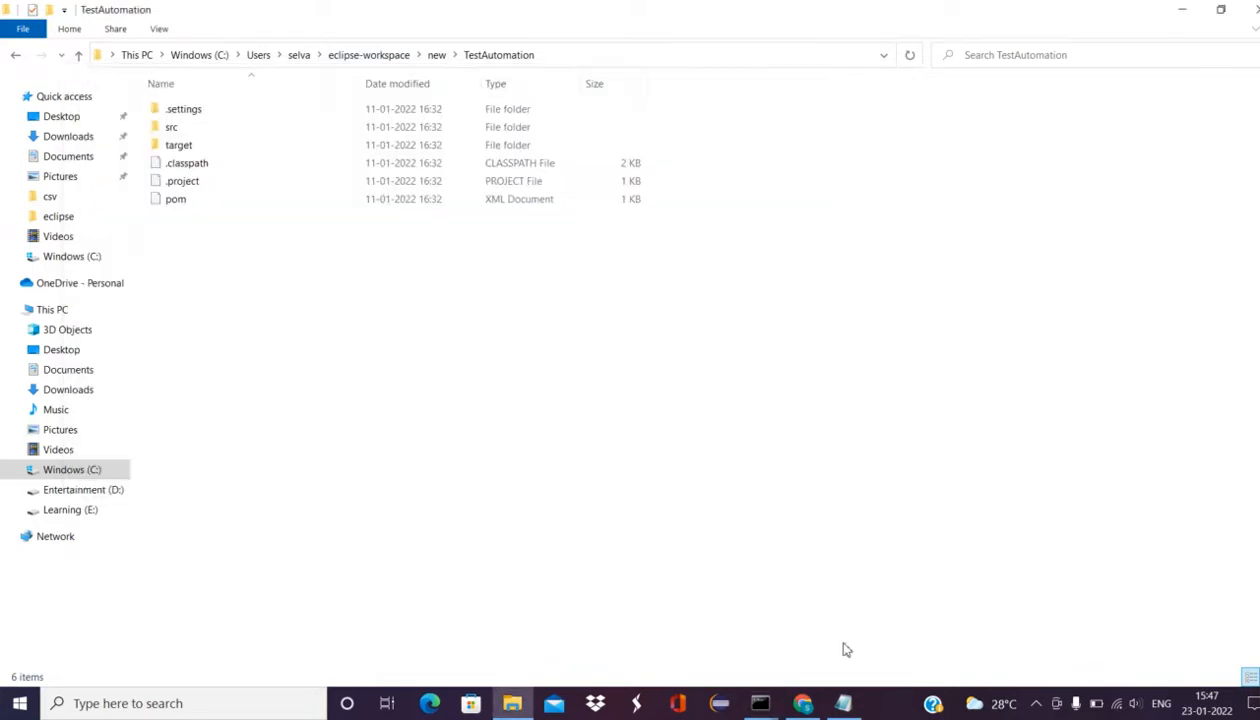
Step: Copy the one-line mvn sonar command from Notepad and bring the TestAutomation Command Prompt forward
{"action": "left_click", "coordinate": [845, 703]}
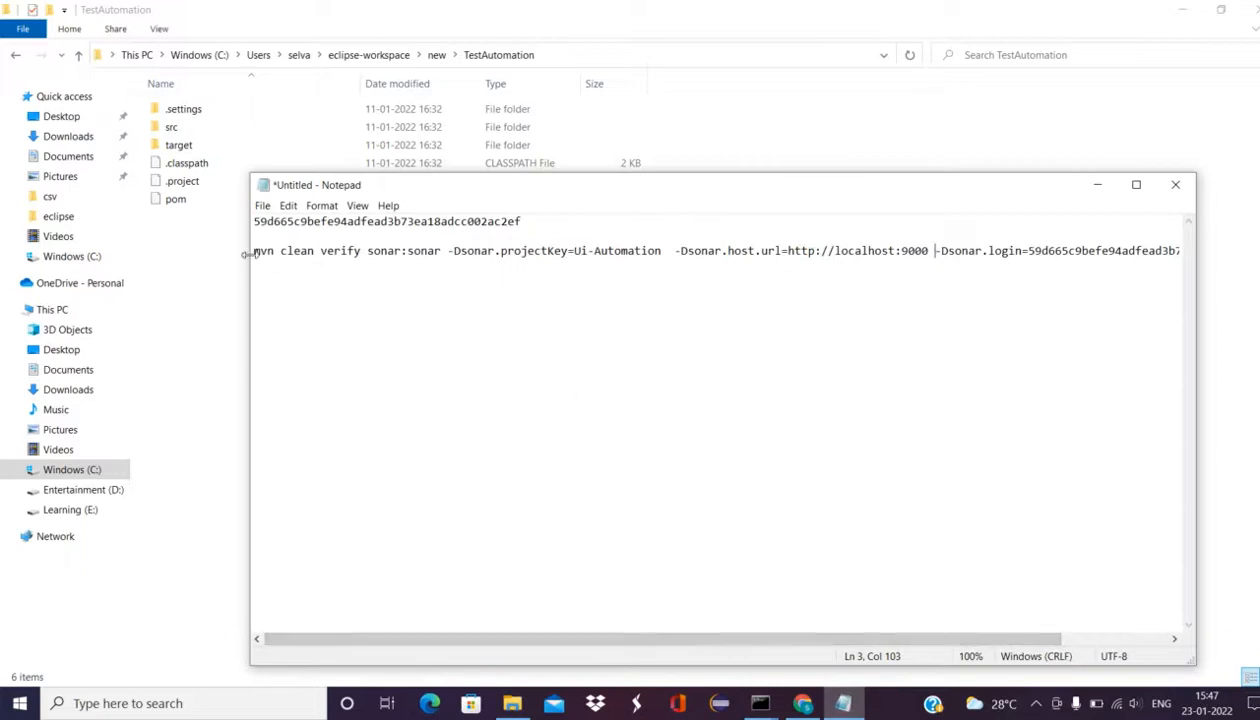
{"action": "left_click_drag", "start_coordinate": [257, 254], "coordinate": [1207, 249]}
{"action": "key", "text": "ctrl+c"}
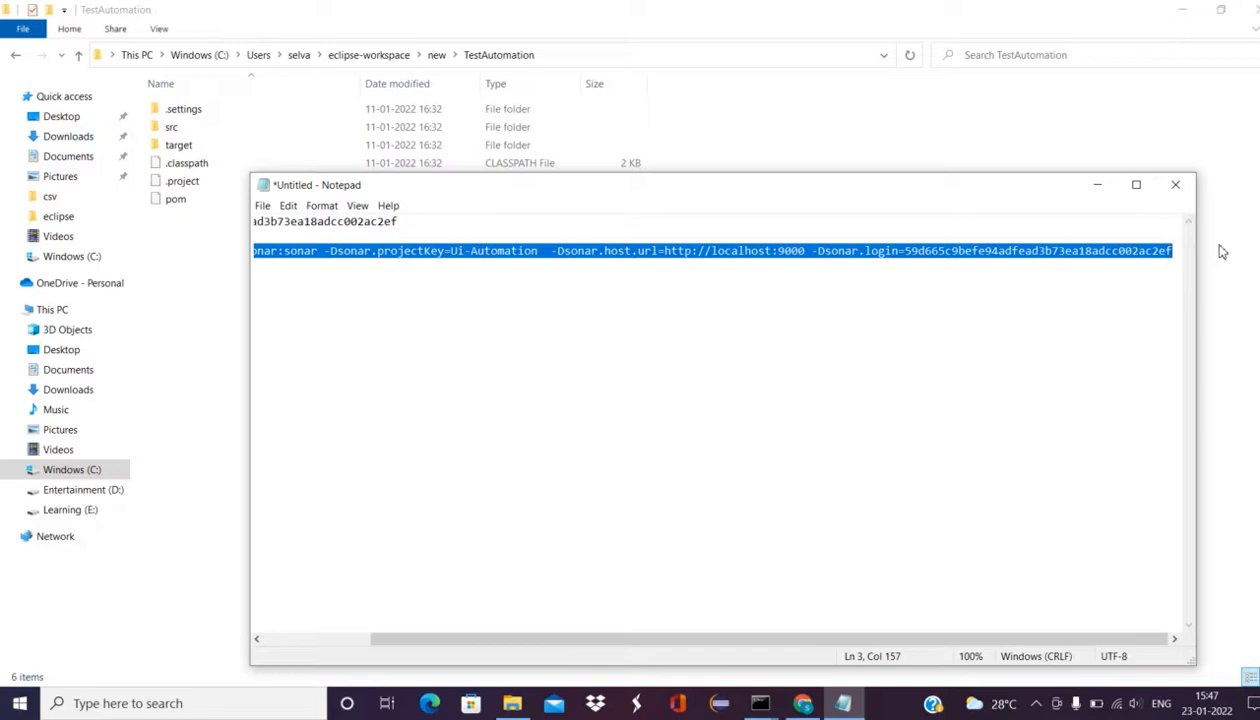
{"action": "left_click", "coordinate": [760, 703]}
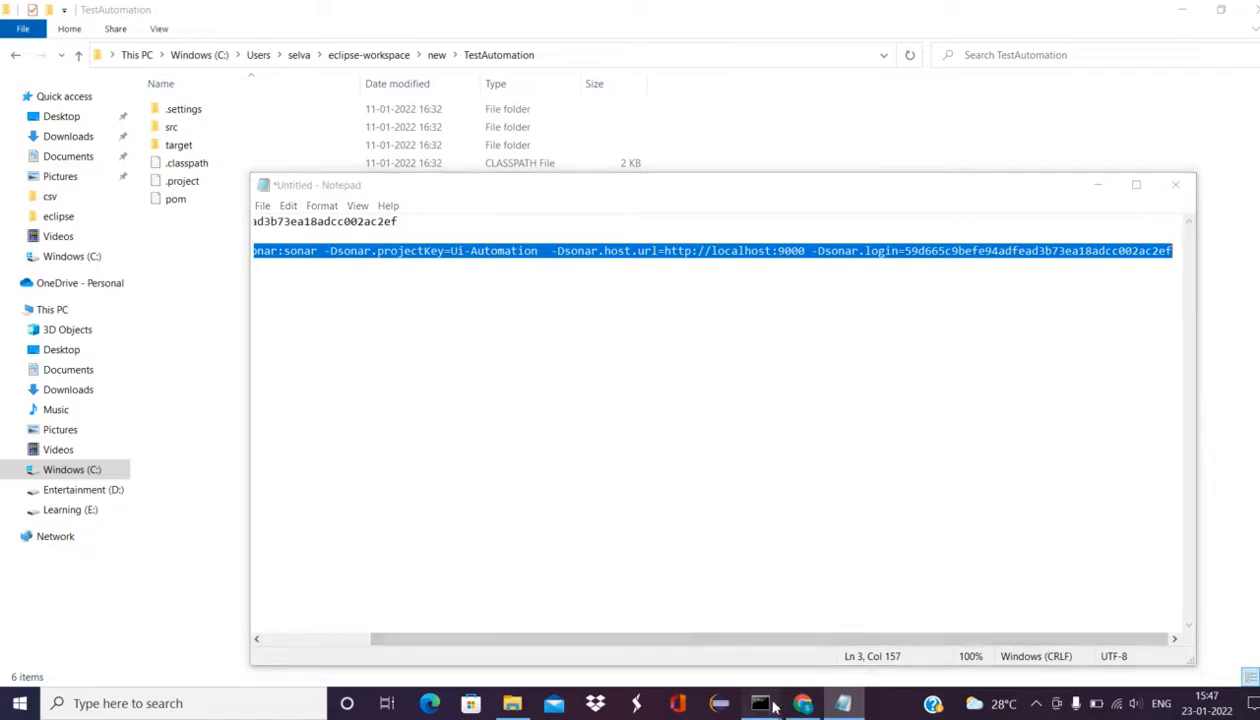
{"action": "left_click", "coordinate": [851, 648]}
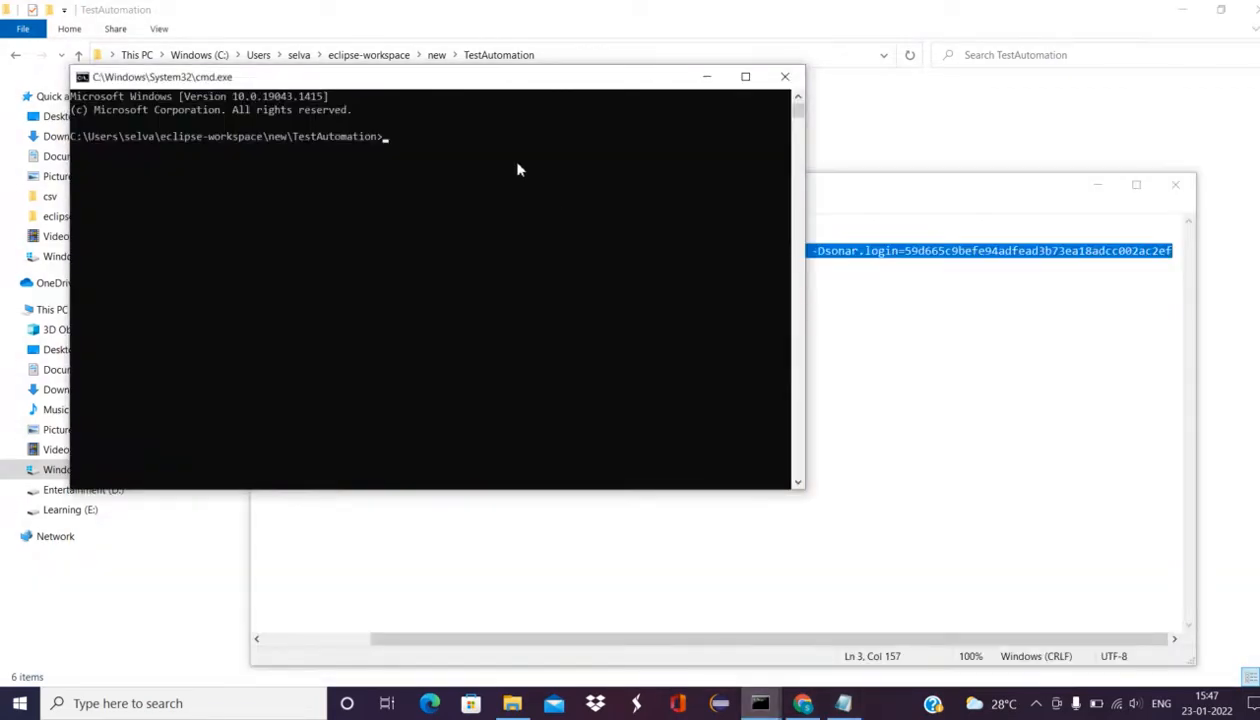
Step: Run the mvn clean verify sonar:sonar command in TestAutomation; it ends in BUILD FAILURE
{"action": "key", "text": "ctrl+v"}
{"action": "key", "text": "Return"}
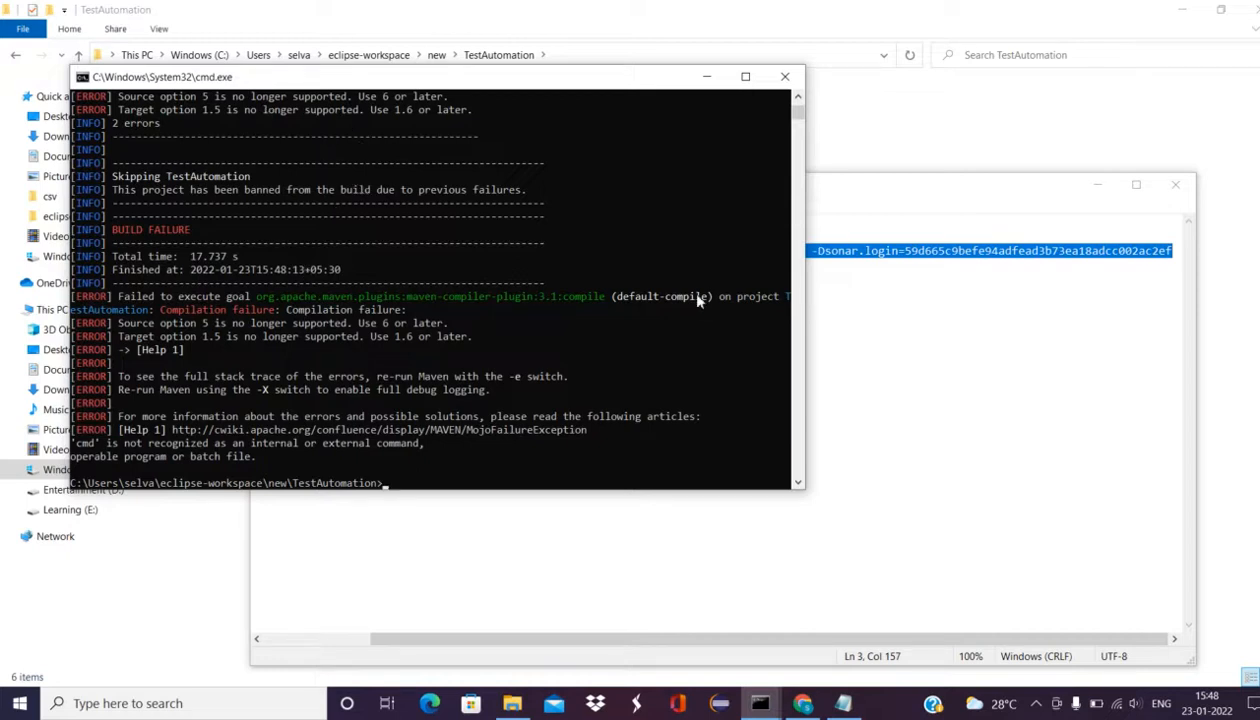
{"action": "mouse_move", "coordinate": [798, 112]}
{"action": "left_mouse_down"}
{"action": "mouse_move", "coordinate": [801, 122]}
{"action": "mouse_move", "coordinate": [800, 105]}
{"action": "left_mouse_up"}
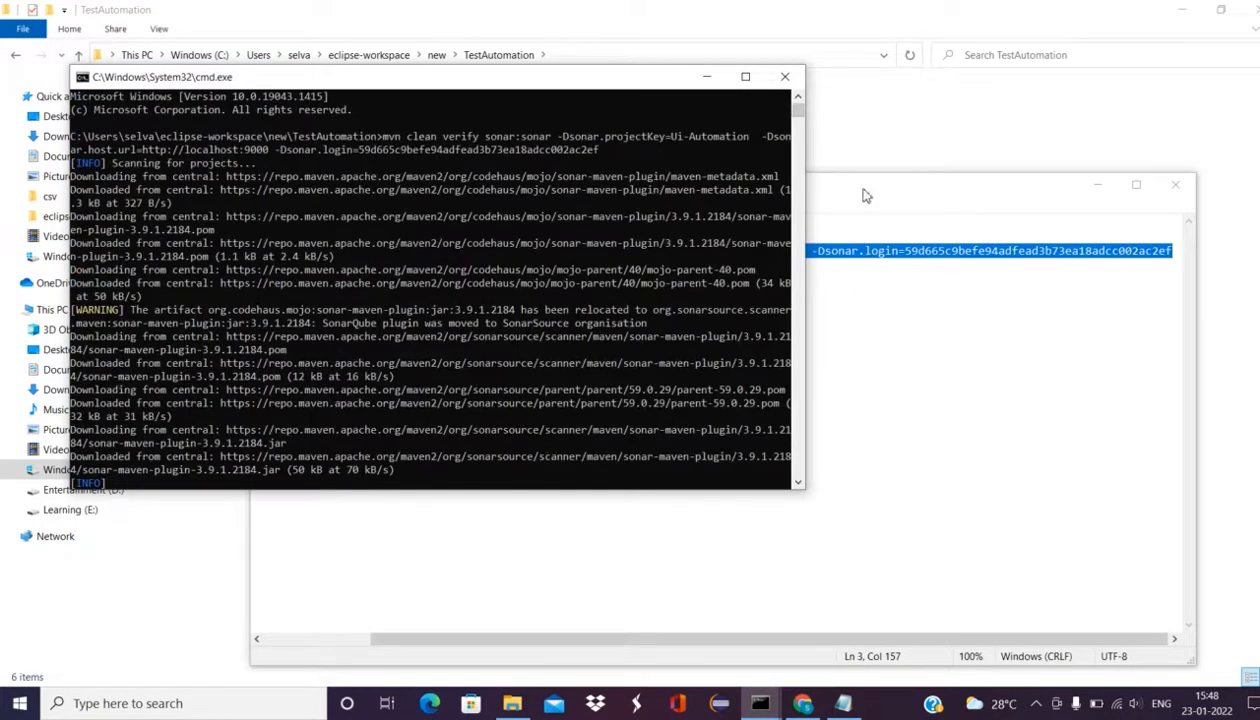
Step: Browse into TestNGLearning\src\main\java\testng to look at the source files
{"action": "left_click", "coordinate": [920, 146]}
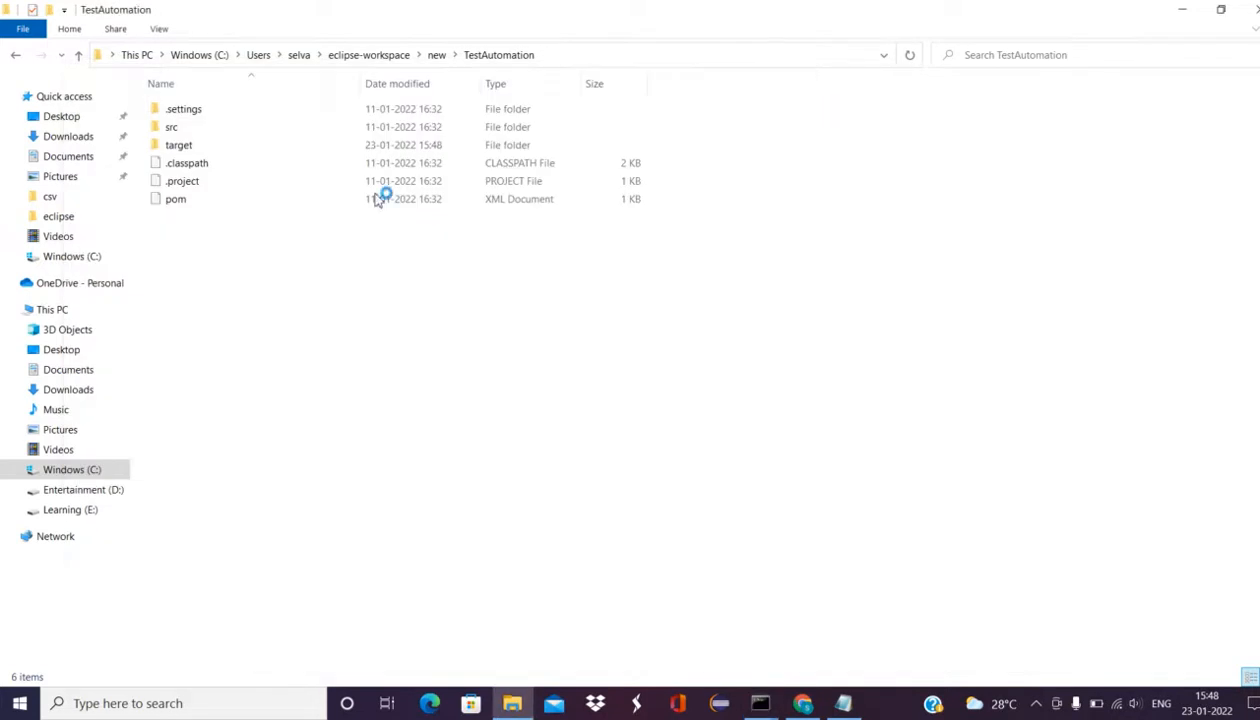
{"action": "left_click", "coordinate": [437, 55]}
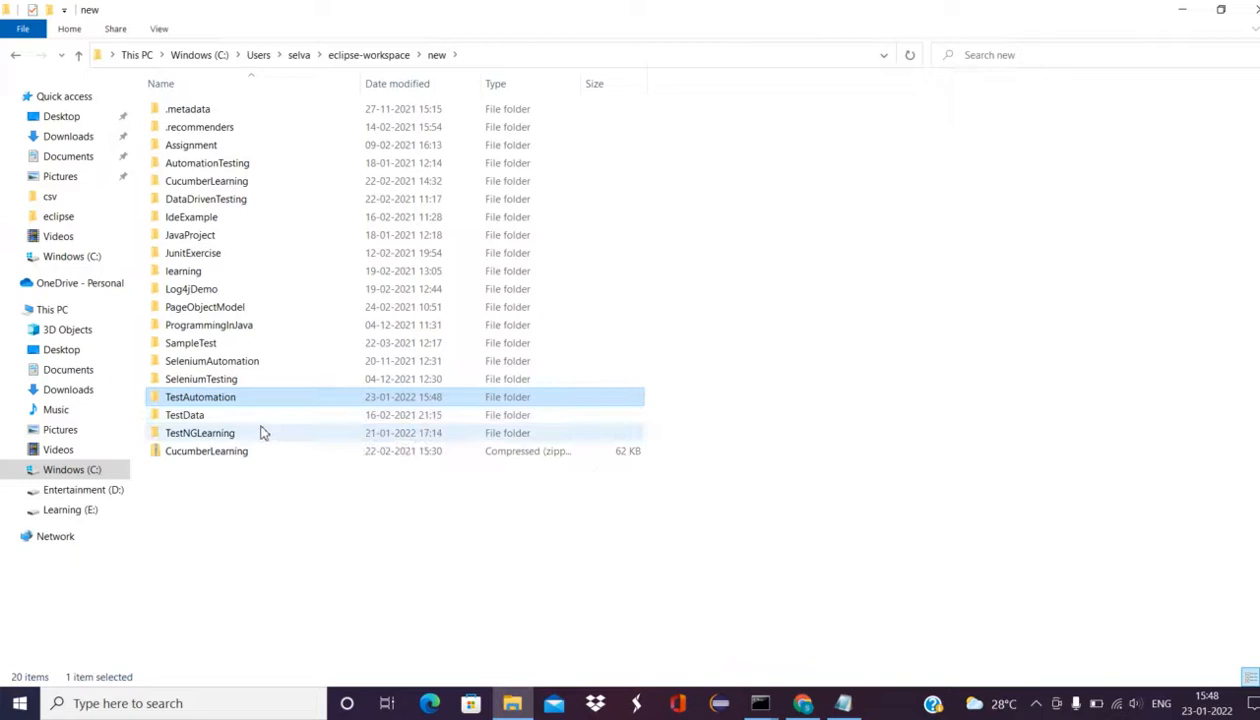
{"action": "double_click", "coordinate": [245, 434]}
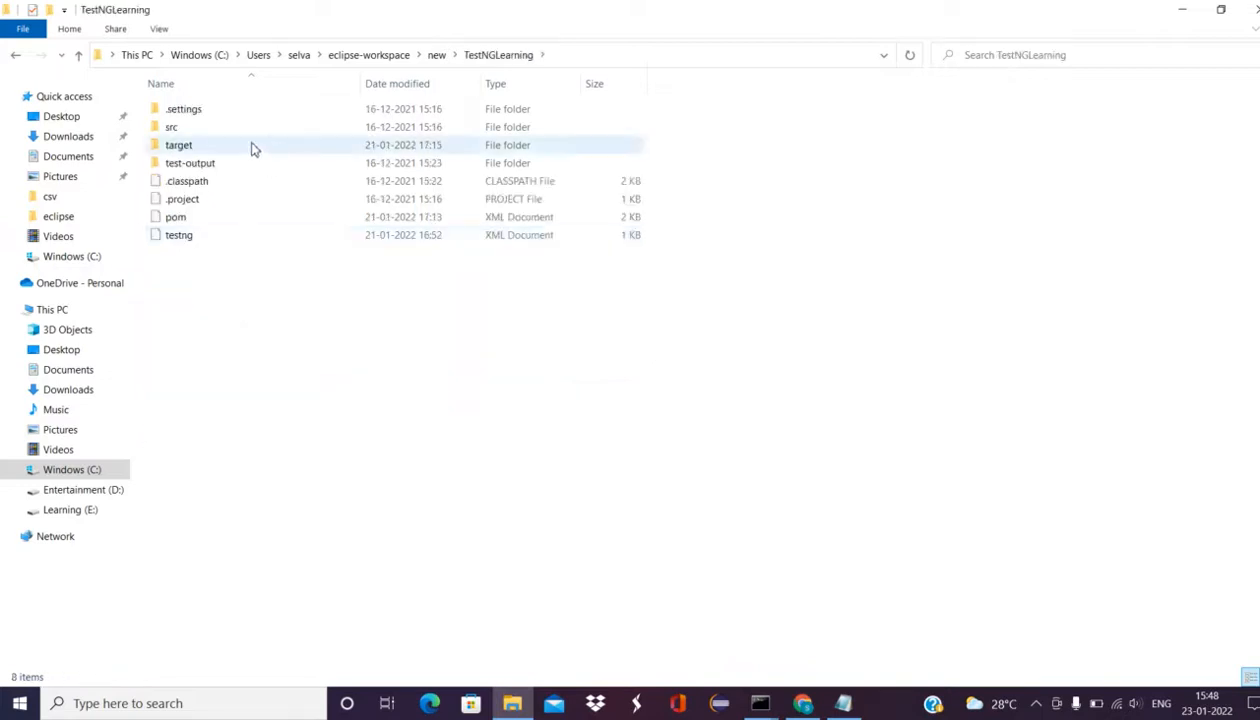
{"action": "double_click", "coordinate": [241, 129]}
{"action": "double_click", "coordinate": [242, 115]}
{"action": "left_click", "coordinate": [245, 117]}
{"action": "double_click", "coordinate": [243, 115]}
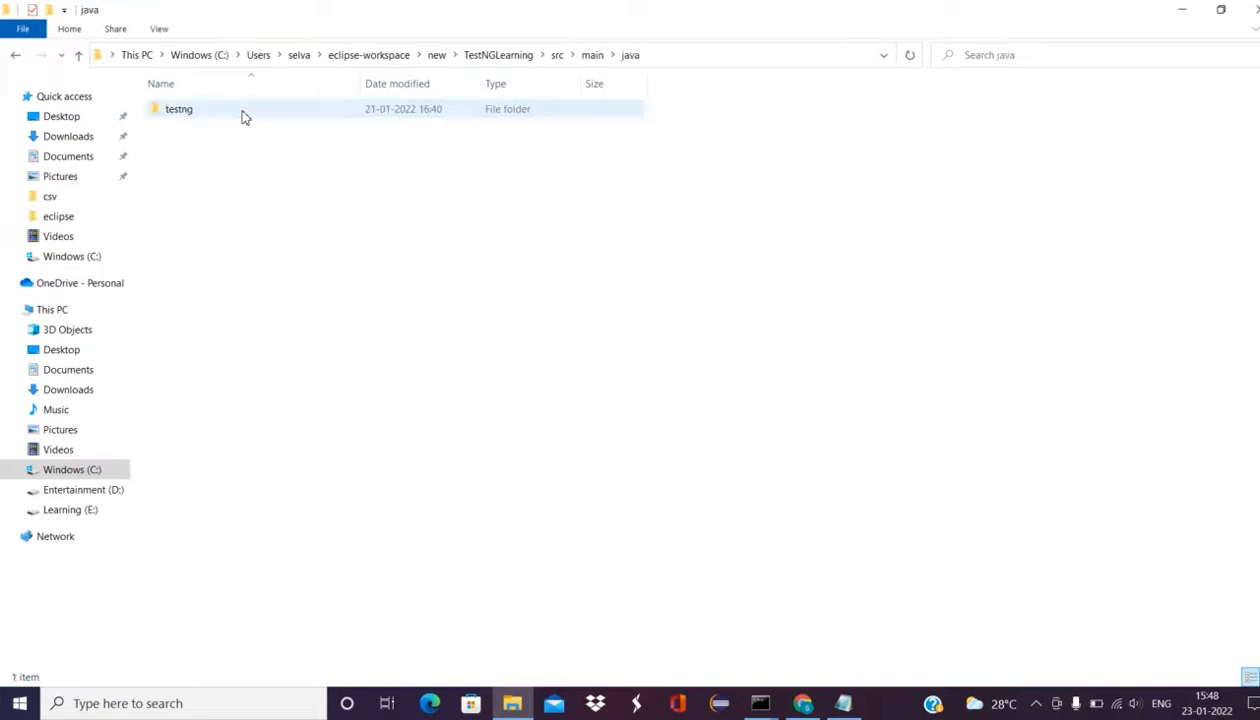
{"action": "double_click", "coordinate": [242, 115]}
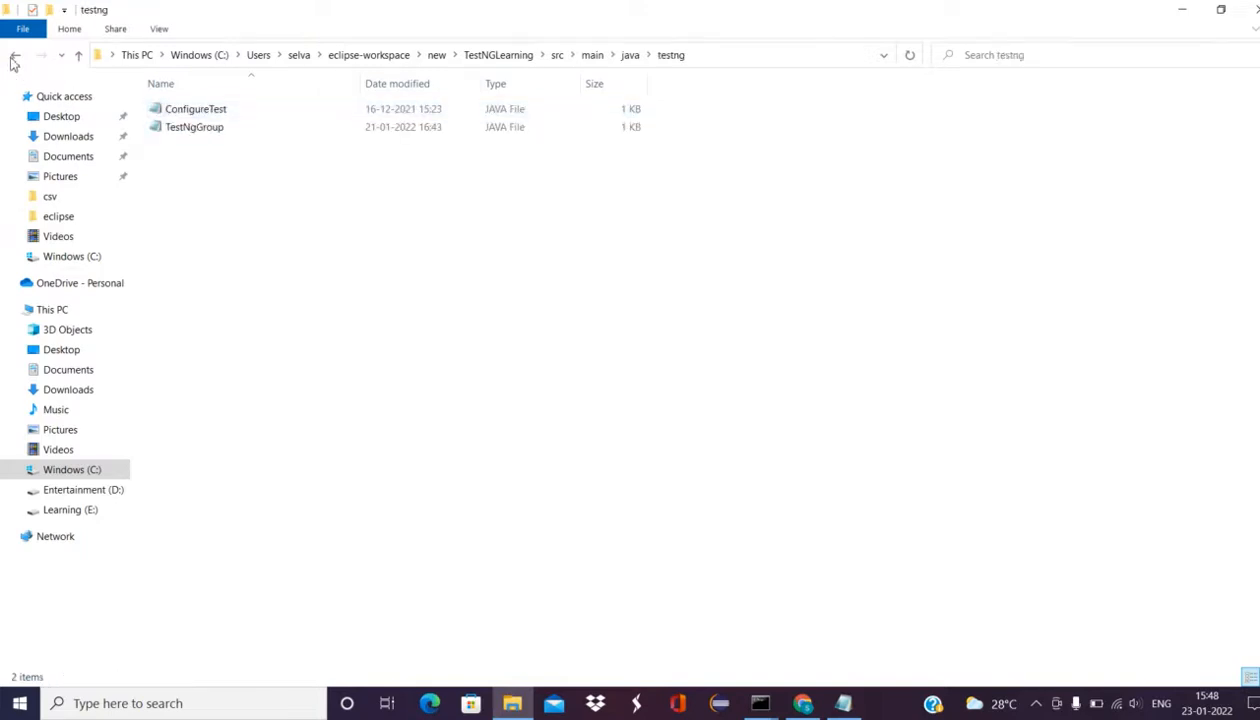
Step: Go back up to the TestNGLearning project folder
{"action": "left_click", "coordinate": [14, 58]}
{"action": "left_click", "coordinate": [14, 58]}
{"action": "left_click", "coordinate": [14, 58]}
{"action": "left_click", "coordinate": [14, 58]}
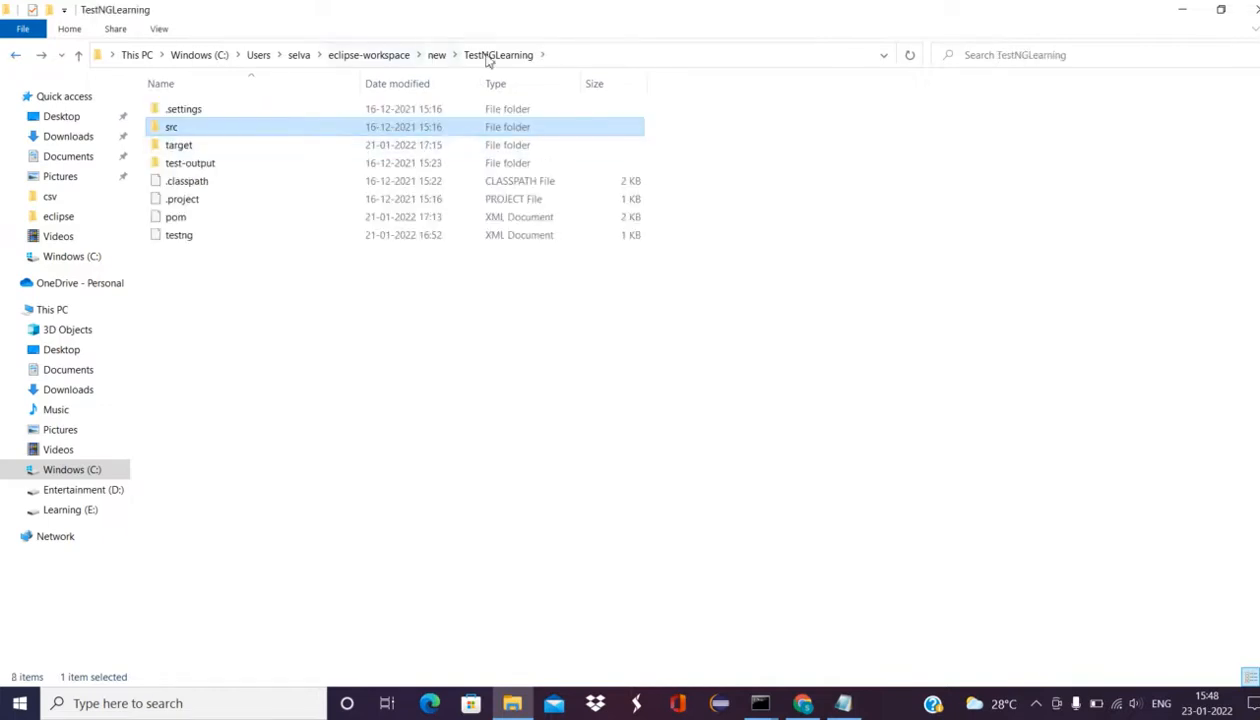
{"action": "left_click", "coordinate": [567, 62]}
Step: Open a Command Prompt in TestNGLearning and run the mvn sonar scan through to BUILD SUCCESS
{"action": "type", "text": "cmd"}
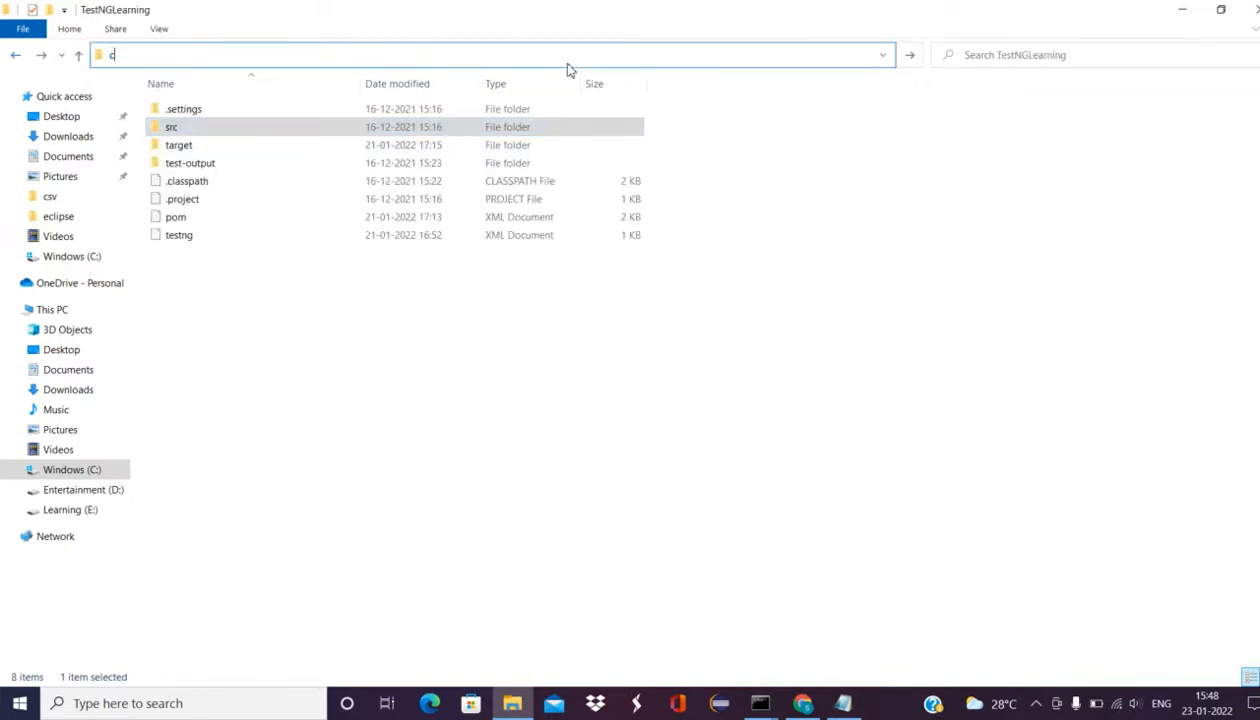
{"action": "key", "text": "Return"}
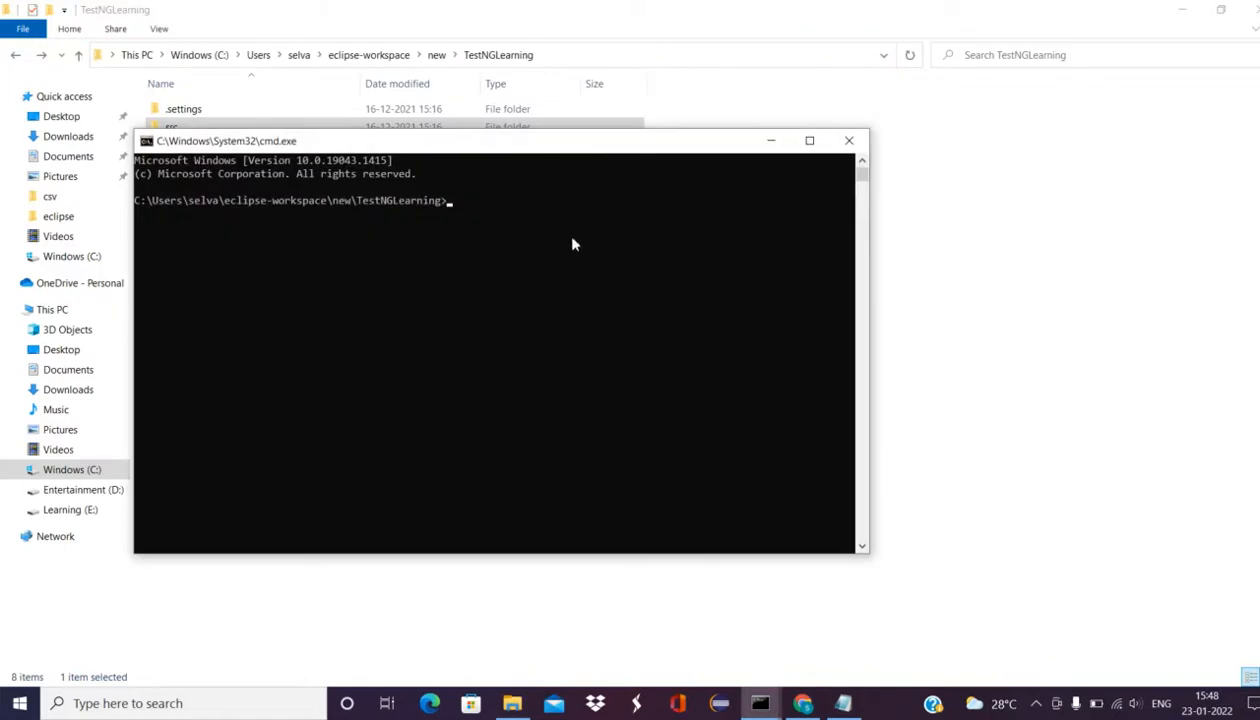
{"action": "key", "text": "ctrl+v"}
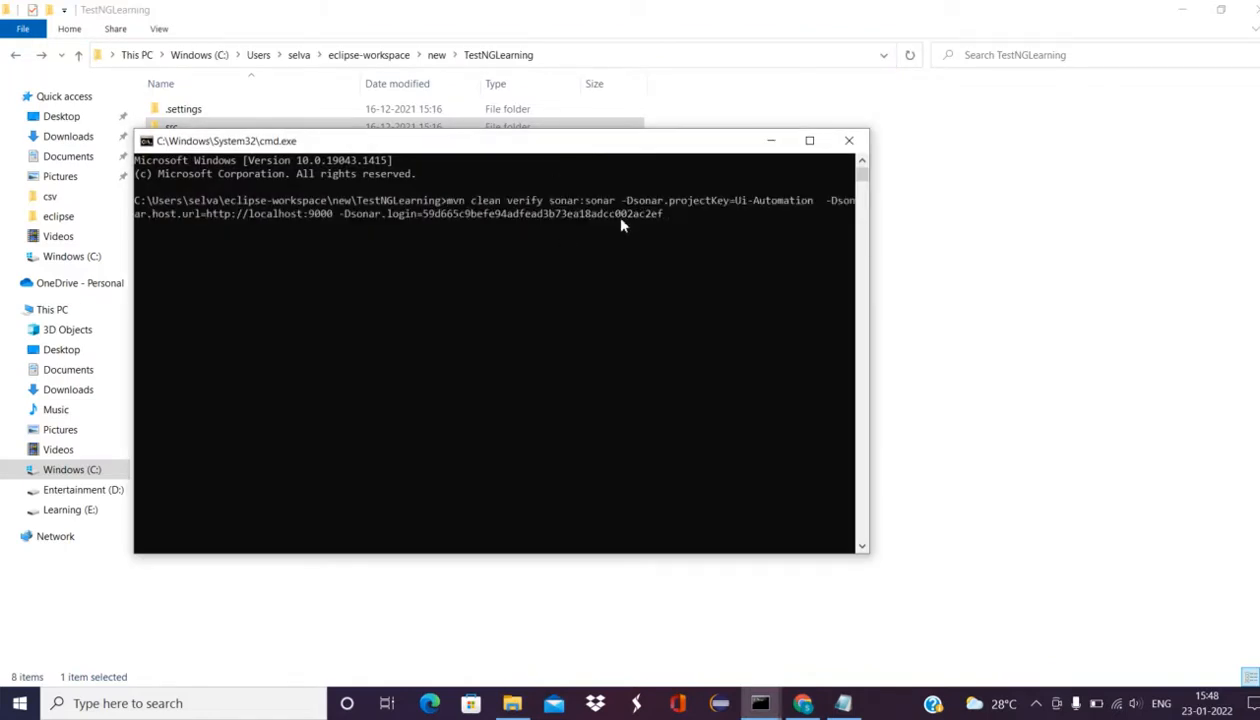
{"action": "key", "text": "Return"}
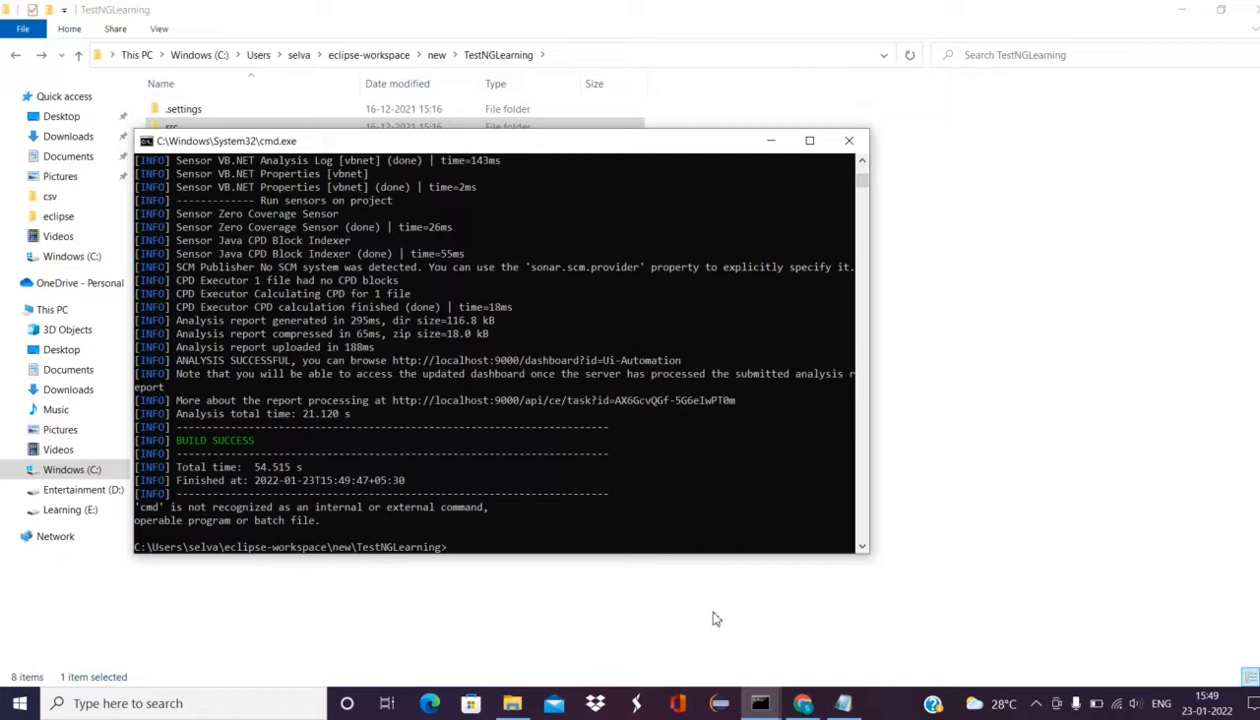
Step: Open localhost:9000 Projects in a new Chrome tab, showing TestNGLearning Passed with 6 code smells
{"action": "left_click", "coordinate": [802, 703]}
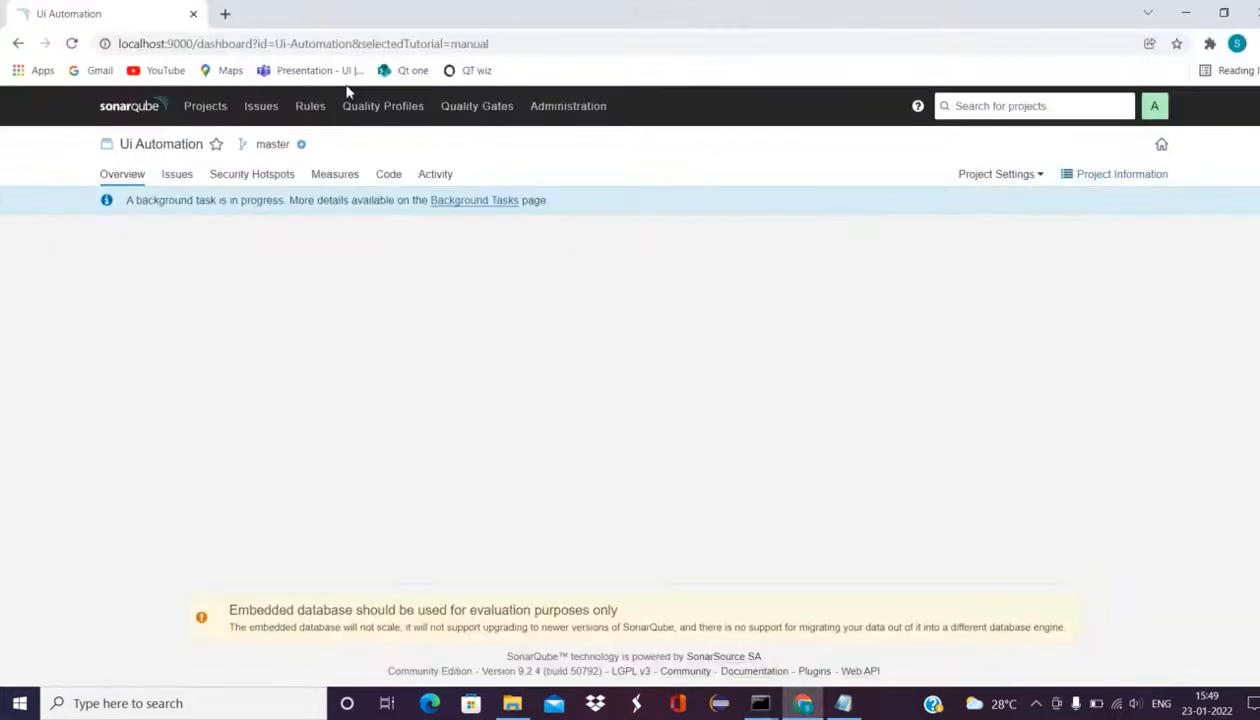
{"action": "left_click", "coordinate": [228, 14]}
{"action": "type", "text": "localhost:9000/projects"}
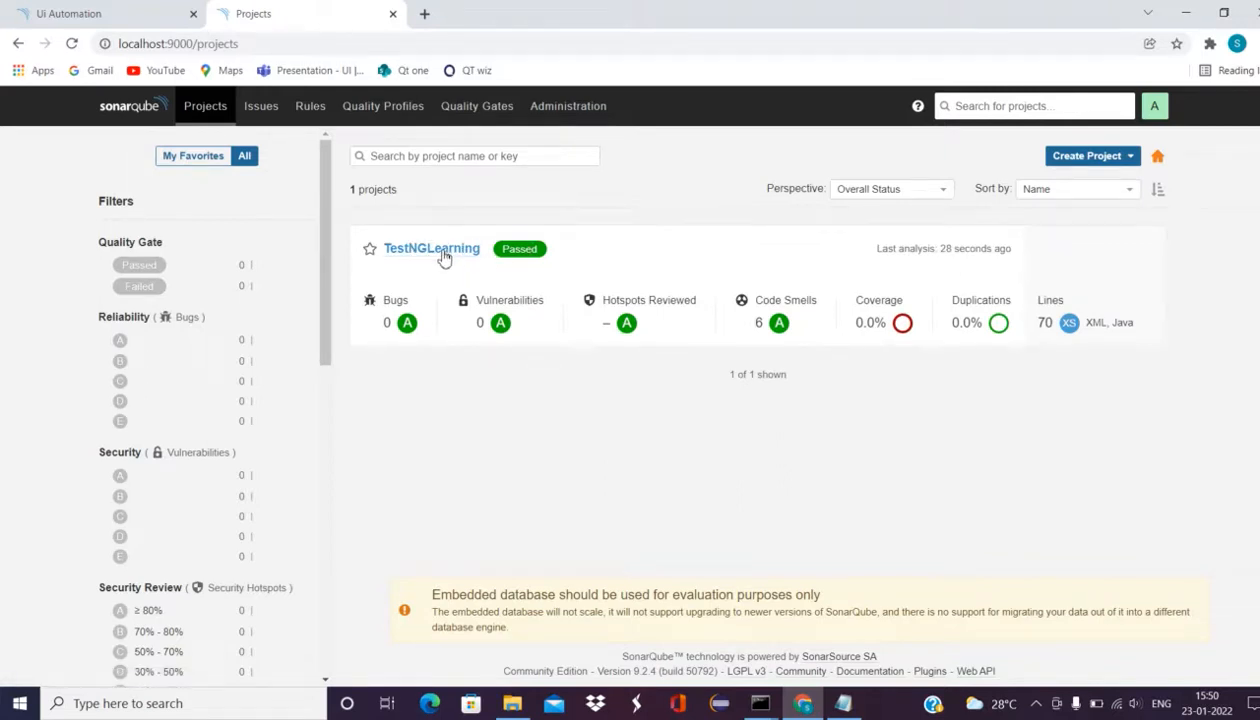
Step: Open the TestNGLearning overview: Passed gate, 1h debt, 6 code smells, 6 unit tests, 0.0% coverage
{"action": "left_click", "coordinate": [442, 252]}
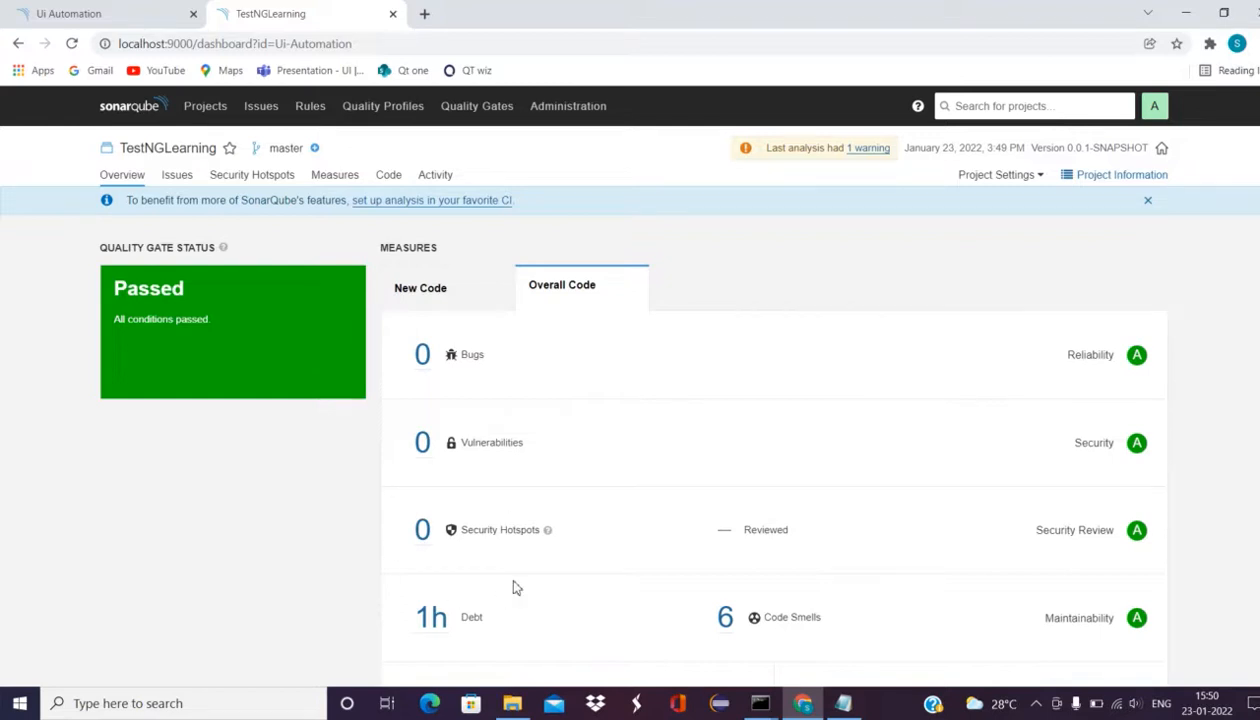
{"action": "scroll", "coordinate": [770, 430], "scroll_direction": "down", "scroll_amount": 3}
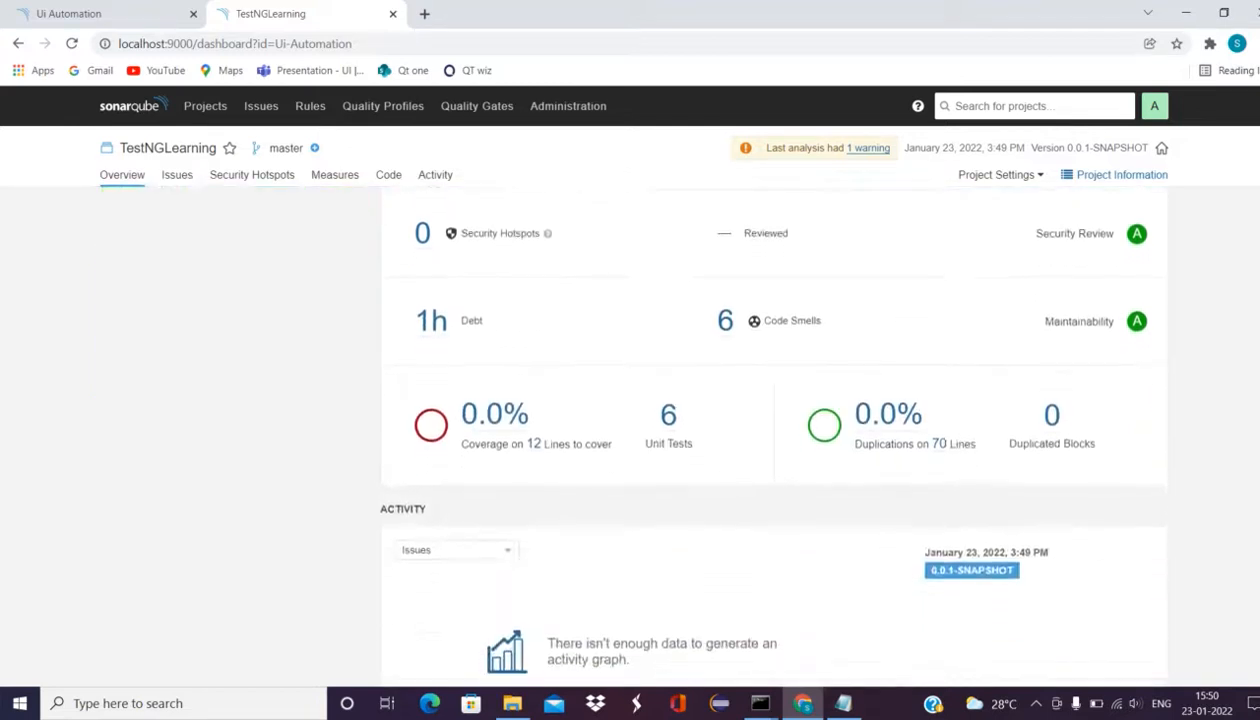
{"action": "scroll", "coordinate": [770, 430], "scroll_direction": "up", "scroll_amount": 3}
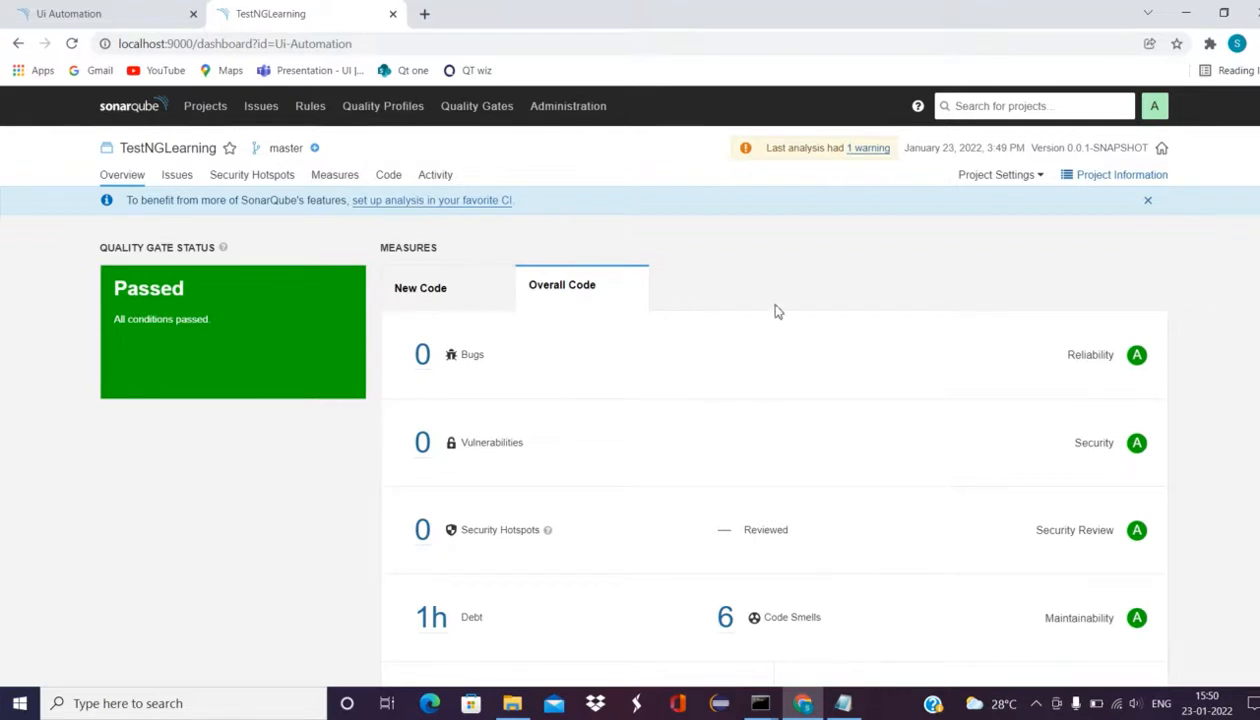
{"action": "left_click", "coordinate": [725, 620]}
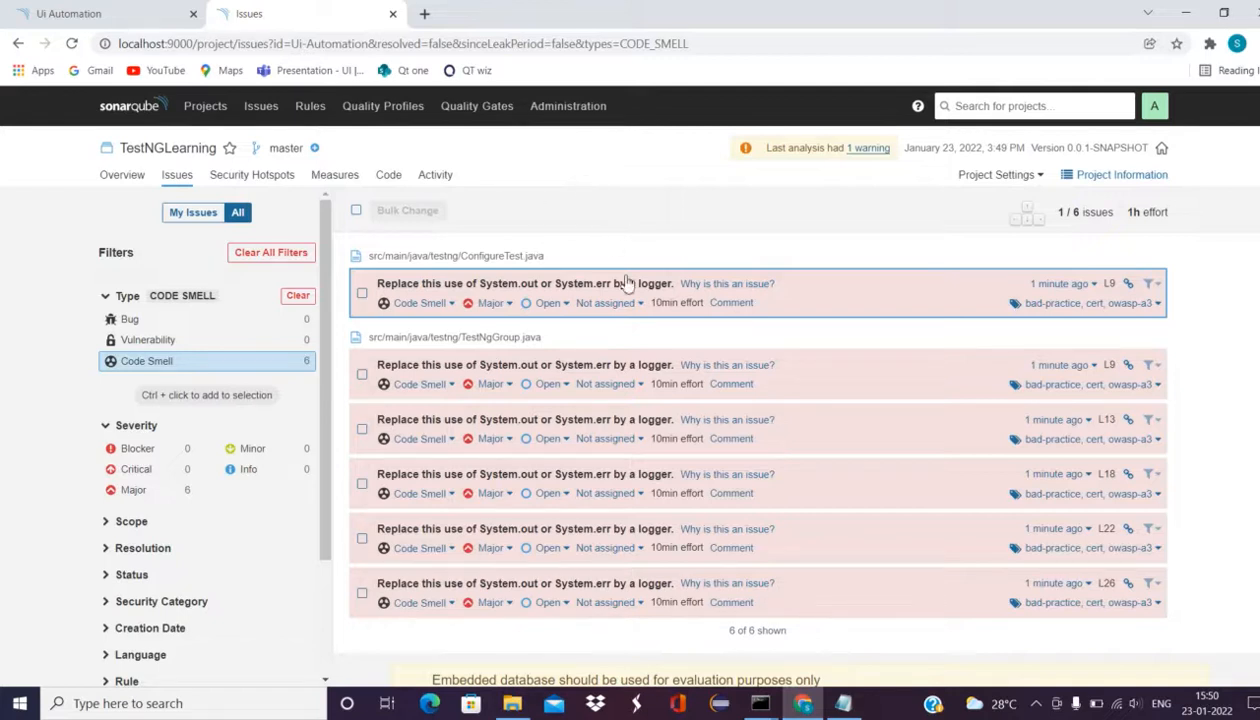
{"action": "left_click", "coordinate": [18, 43]}
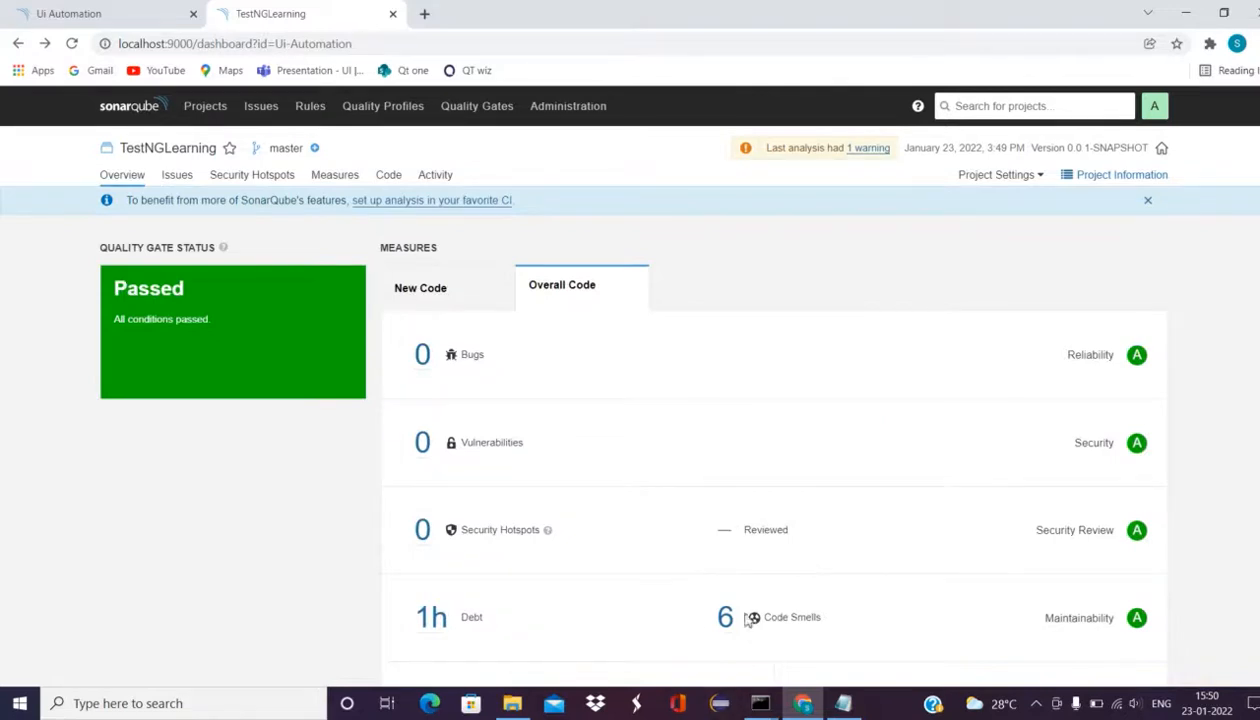